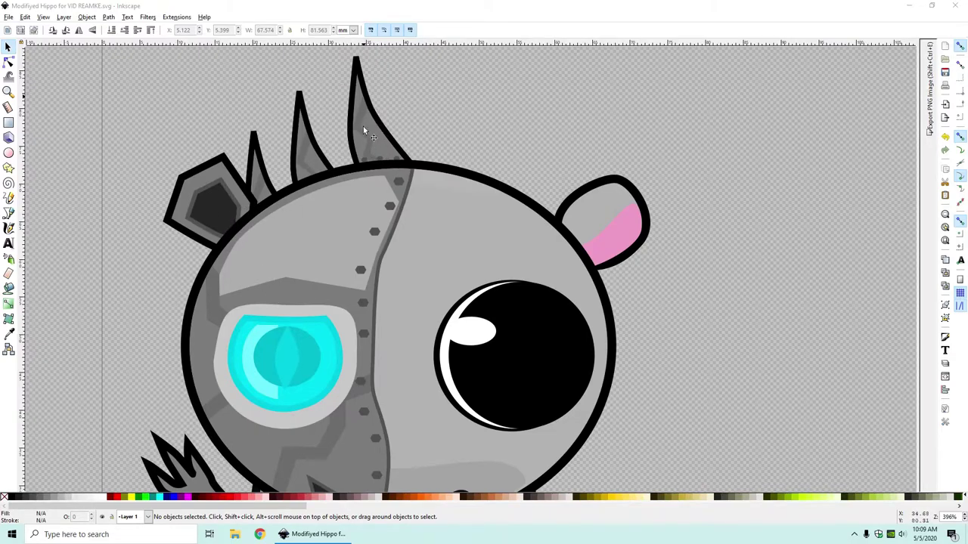
Step: Examine the finished half-robot hippo, including its horns, metal face plate, rivets and glowing eye
{"action": "scroll", "coordinate": [242, 263], "scroll_direction": "down", "scroll_amount": 1}
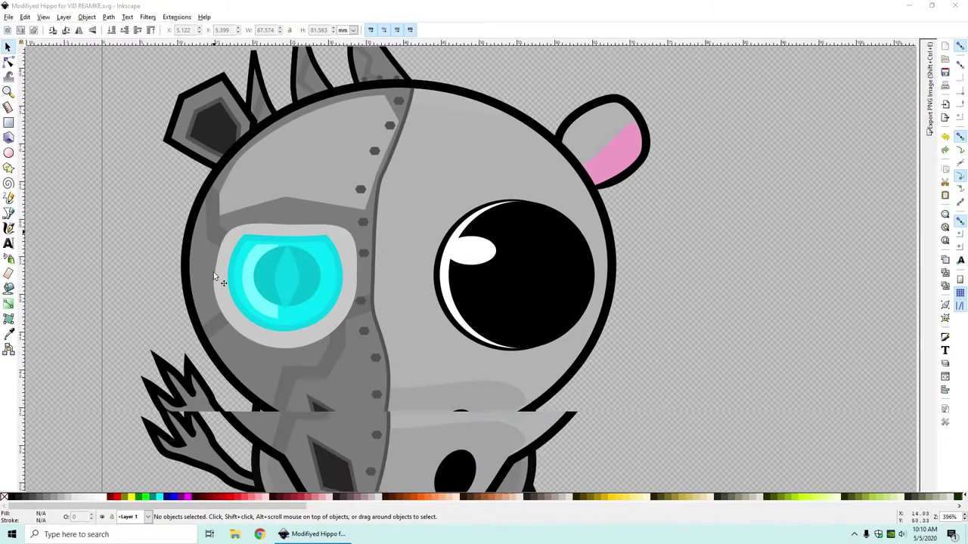
{"action": "scroll", "coordinate": [313, 287], "scroll_direction": "down", "scroll_amount": 2}
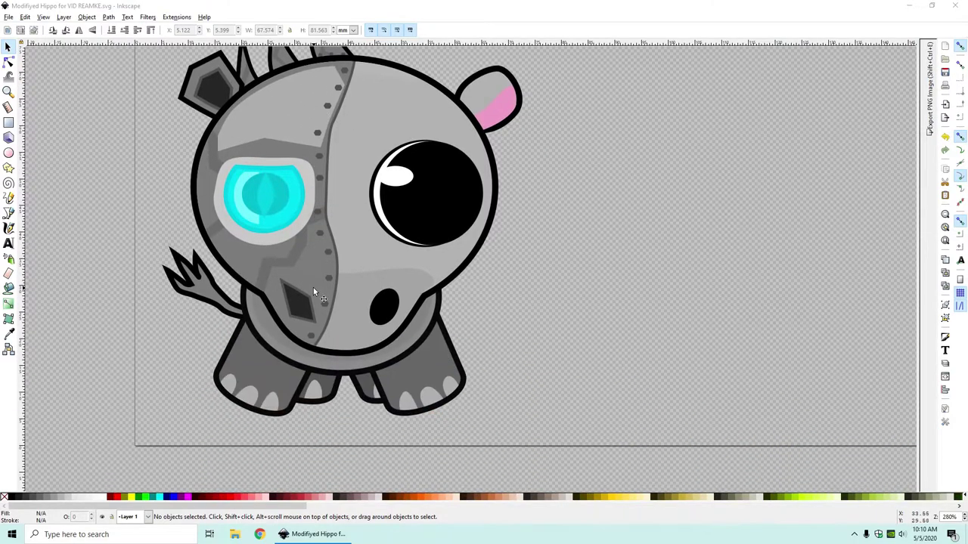
{"action": "scroll", "coordinate": [291, 303], "scroll_direction": "down", "scroll_amount": 4}
{"action": "scroll", "coordinate": [313, 205], "scroll_direction": "up", "scroll_amount": 2}
{"action": "scroll", "coordinate": [310, 270], "scroll_direction": "up", "scroll_amount": 2}
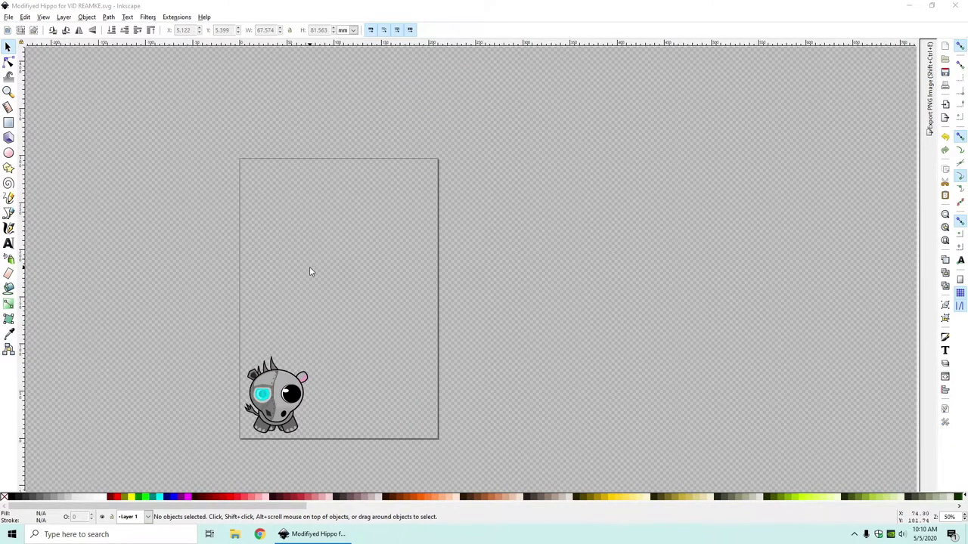
{"action": "scroll", "coordinate": [310, 283], "scroll_direction": "down", "scroll_amount": 1}
{"action": "scroll", "coordinate": [334, 286], "scroll_direction": "up", "scroll_amount": 1}
{"action": "scroll", "coordinate": [334, 286], "scroll_direction": "up", "scroll_amount": 1}
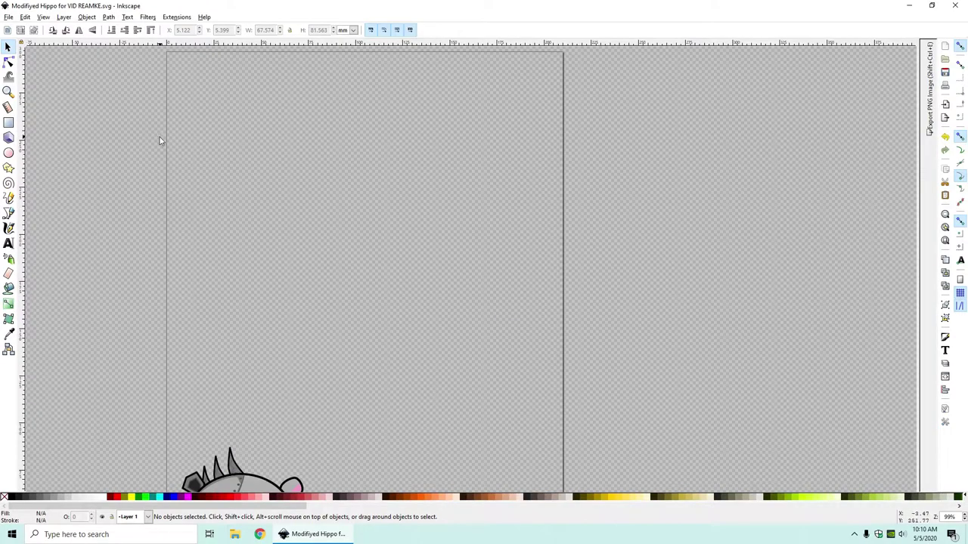
{"action": "scroll", "coordinate": [159, 140], "scroll_direction": "up", "scroll_amount": 1}
Step: Ungroup the plain hippo artwork and delete its smaller hippo copy
{"action": "left_click_drag", "start_coordinate": [265, 156], "coordinate": [237, 146]}
{"action": "scroll", "coordinate": [227, 189], "scroll_direction": "up", "scroll_amount": 1}
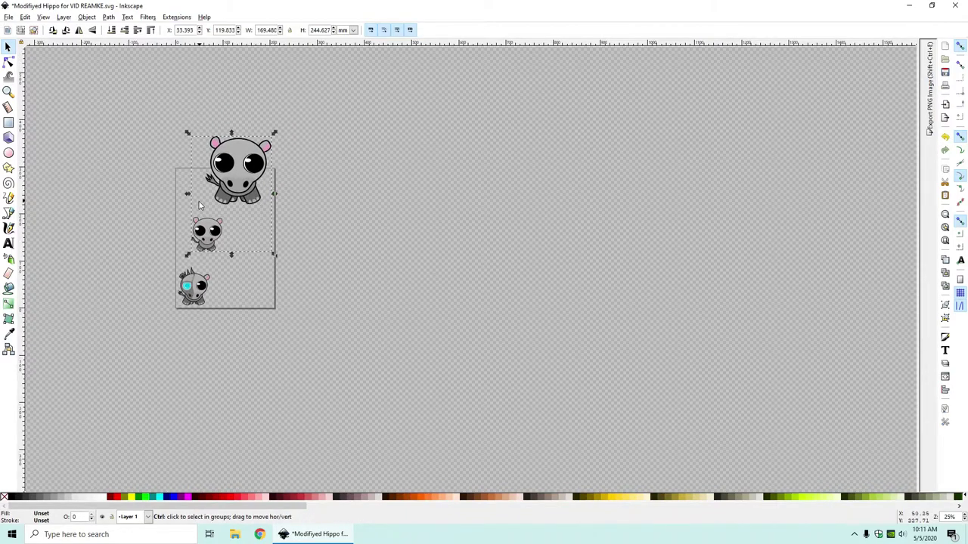
{"action": "scroll", "coordinate": [202, 199], "scroll_direction": "up", "scroll_amount": 2}
{"action": "right_click", "coordinate": [274, 172]}
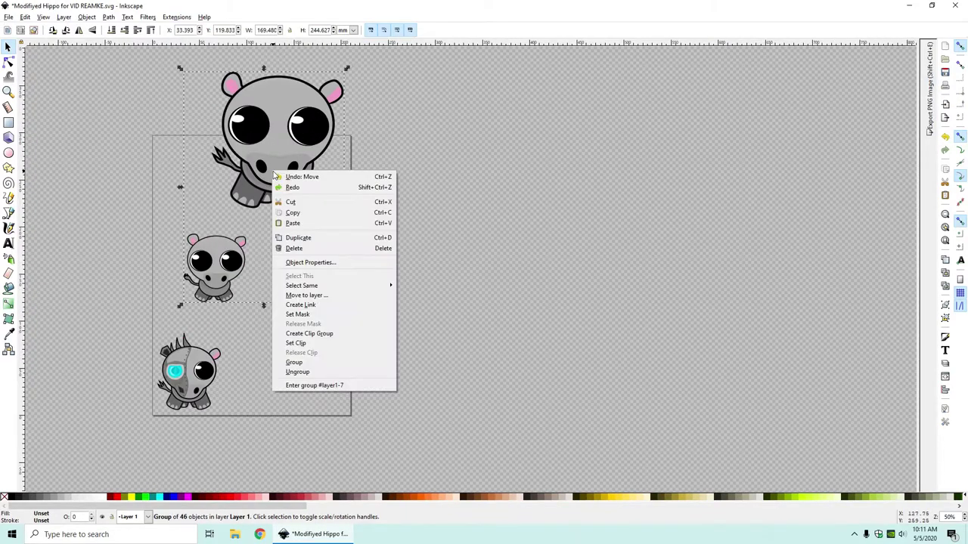
{"action": "left_click", "coordinate": [320, 371]}
{"action": "left_click", "coordinate": [249, 291]}
{"action": "left_click_drag", "start_coordinate": [249, 291], "coordinate": [274, 319]}
{"action": "key", "text": "Delete"}
{"action": "key", "text": "Delete"}
Step: Move all parts of the large plain hippo onto the page, above the half-robot reference hippo
{"action": "scroll", "coordinate": [248, 261], "scroll_direction": "up", "scroll_amount": 1}
{"action": "left_click_drag", "start_coordinate": [382, 231], "coordinate": [202, 85]}
{"action": "left_click_drag", "start_coordinate": [280, 133], "coordinate": [253, 213]}
{"action": "scroll", "coordinate": [257, 215], "scroll_direction": "up", "scroll_amount": 1}
{"action": "right_click", "coordinate": [243, 215]}
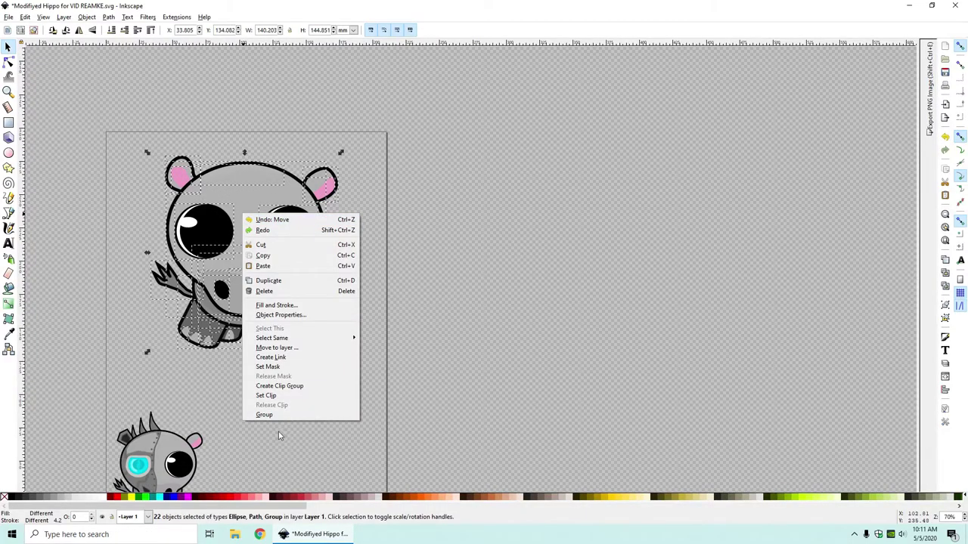
{"action": "left_click", "coordinate": [511, 364]}
{"action": "left_click", "coordinate": [361, 354]}
{"action": "left_click_drag", "start_coordinate": [397, 383], "coordinate": [122, 127]}
{"action": "left_click", "coordinate": [422, 185]}
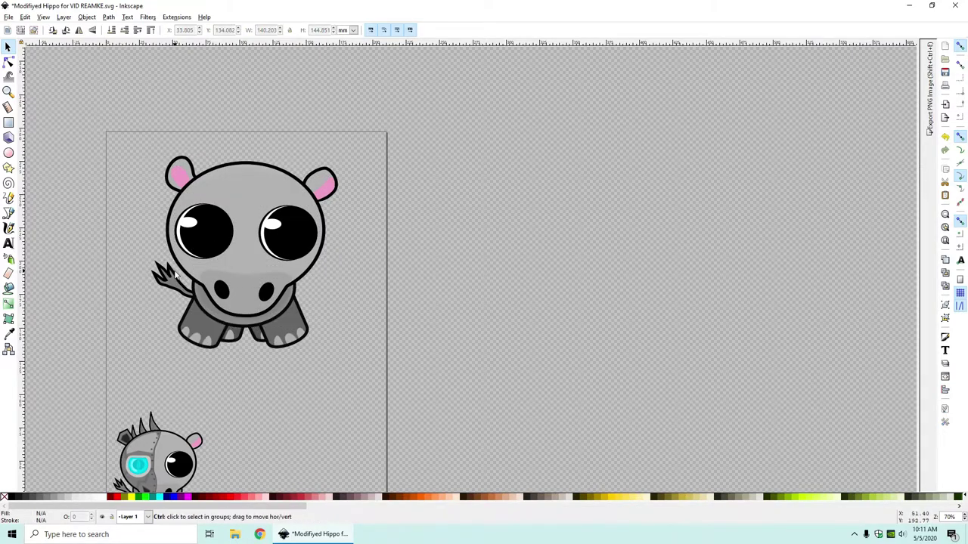
{"action": "scroll", "coordinate": [174, 272], "scroll_direction": "down", "scroll_amount": 1}
{"action": "scroll", "coordinate": [165, 254], "scroll_direction": "up", "scroll_amount": 2}
{"action": "scroll", "coordinate": [214, 257], "scroll_direction": "down", "scroll_amount": 4}
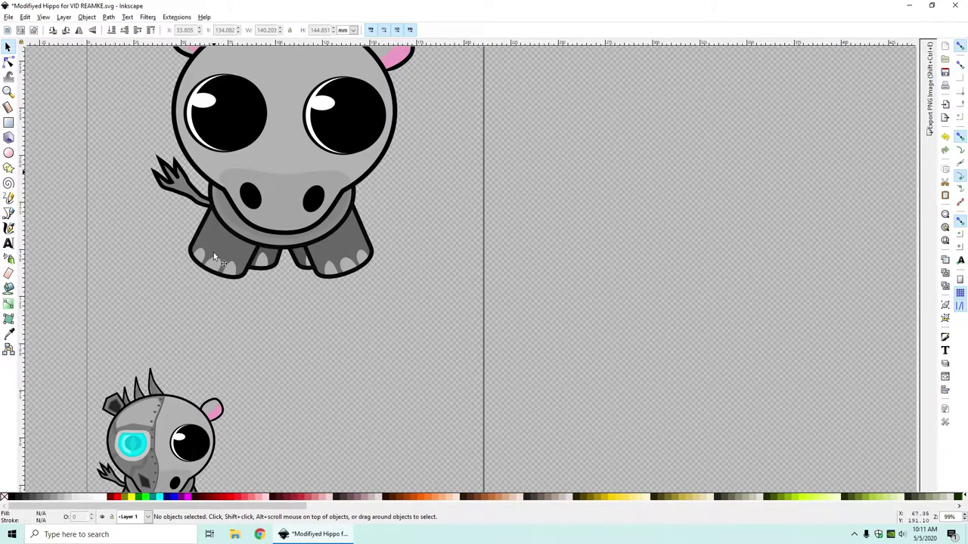
{"action": "scroll", "coordinate": [213, 257], "scroll_direction": "down", "scroll_amount": 2}
{"action": "scroll", "coordinate": [213, 257], "scroll_direction": "up", "scroll_amount": 4}
{"action": "scroll", "coordinate": [212, 257], "scroll_direction": "down", "scroll_amount": 1}
{"action": "scroll", "coordinate": [211, 256], "scroll_direction": "up", "scroll_amount": 1}
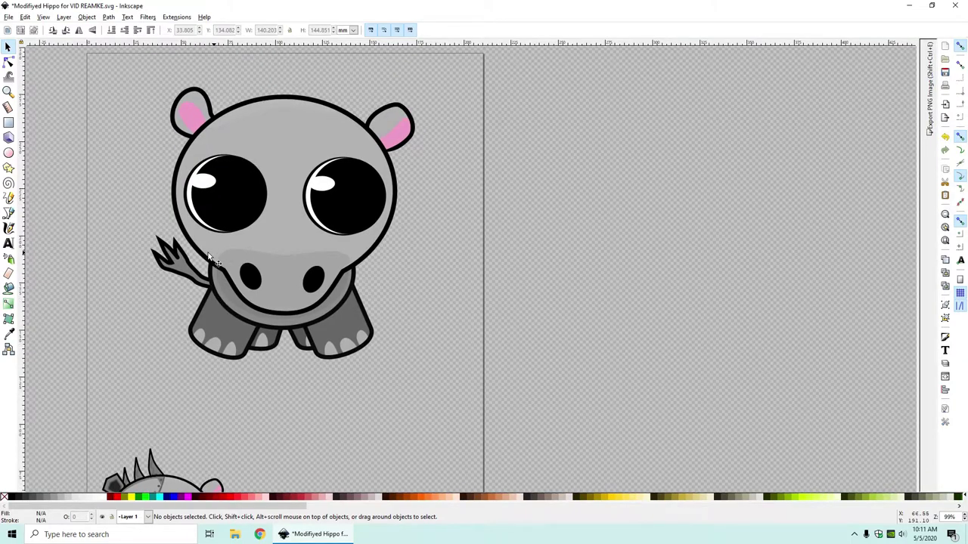
Step: Start a Bezier path at the chin and draw a wavy dividing line up the middle of the face to the top of the head
{"action": "left_click", "coordinate": [9, 213]}
{"action": "scroll", "coordinate": [165, 272], "scroll_direction": "down", "scroll_amount": 3}
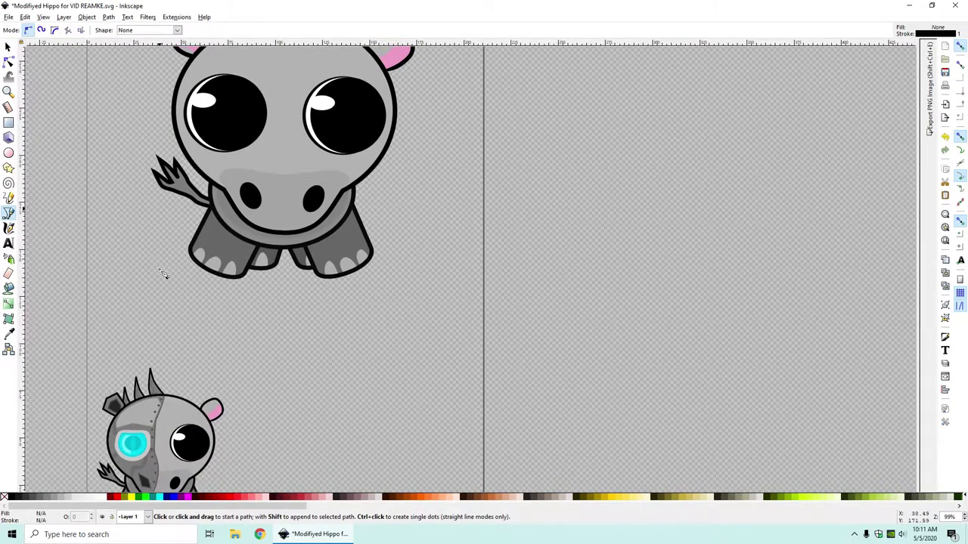
{"action": "scroll", "coordinate": [273, 256], "scroll_direction": "down", "scroll_amount": 2}
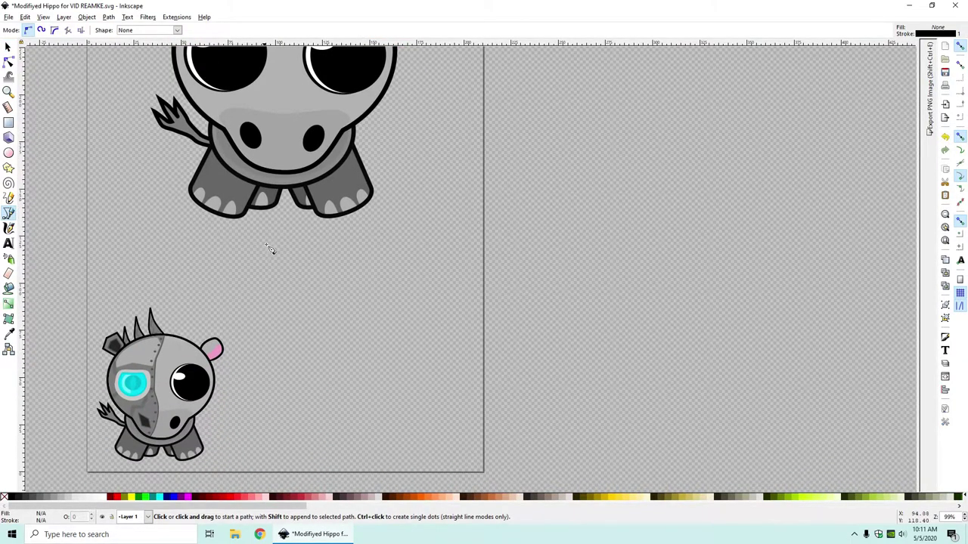
{"action": "scroll", "coordinate": [273, 254], "scroll_direction": "up", "scroll_amount": 2}
{"action": "scroll", "coordinate": [275, 253], "scroll_direction": "up", "scroll_amount": 1}
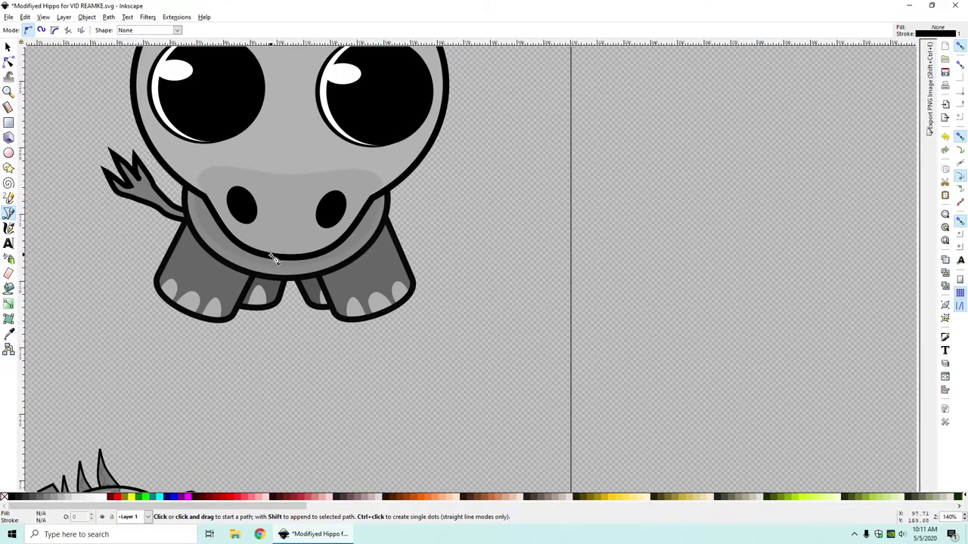
{"action": "left_click", "coordinate": [270, 255]}
{"action": "mouse_move", "coordinate": [277, 220]}
{"action": "left_mouse_down"}
{"action": "mouse_move", "coordinate": [288, 196]}
{"action": "mouse_move", "coordinate": [280, 201]}
{"action": "left_mouse_up"}
{"action": "scroll", "coordinate": [278, 193], "scroll_direction": "down", "scroll_amount": 5}
{"action": "scroll", "coordinate": [277, 187], "scroll_direction": "up", "scroll_amount": 5}
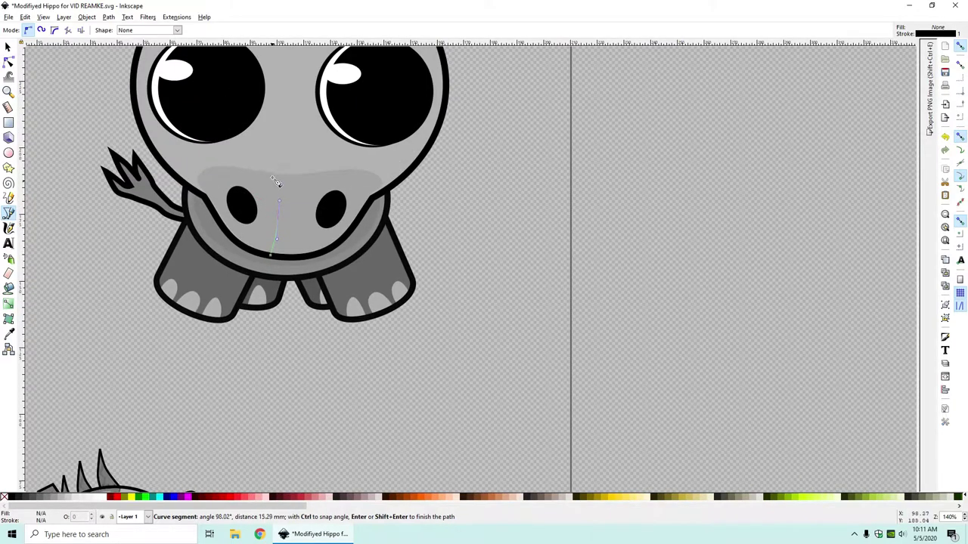
{"action": "mouse_move", "coordinate": [273, 161]}
{"action": "left_mouse_down"}
{"action": "mouse_move", "coordinate": [268, 135]}
{"action": "mouse_move", "coordinate": [286, 90]}
{"action": "left_mouse_up"}
{"action": "key", "text": "BackSpace"}
{"action": "scroll", "coordinate": [270, 130], "scroll_direction": "up", "scroll_amount": 3}
{"action": "scroll", "coordinate": [285, 90], "scroll_direction": "down", "scroll_amount": 2}
{"action": "scroll", "coordinate": [285, 91], "scroll_direction": "up", "scroll_amount": 2}
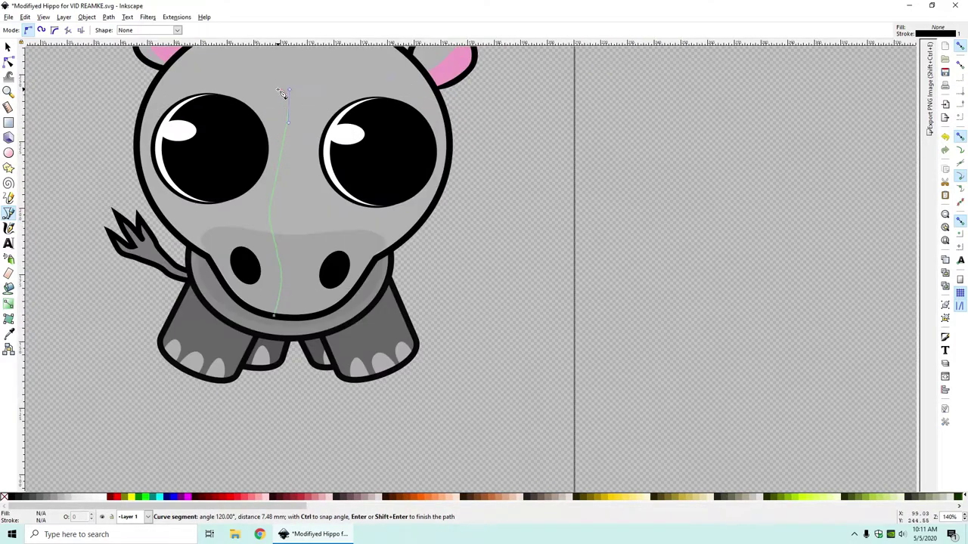
{"action": "scroll", "coordinate": [287, 94], "scroll_direction": "up", "scroll_amount": 3}
{"action": "mouse_move", "coordinate": [287, 99]}
{"action": "left_mouse_down"}
{"action": "mouse_move", "coordinate": [303, 89]}
{"action": "mouse_move", "coordinate": [216, 77]}
{"action": "left_mouse_up"}
{"action": "key", "text": "BackSpace"}
{"action": "left_click", "coordinate": [316, 73]}
Step: Continue the path loosely around the outside of the head's left half and close it at the chin
{"action": "scroll", "coordinate": [275, 70], "scroll_direction": "up", "scroll_amount": 3}
{"action": "left_click_drag", "start_coordinate": [47, 165], "coordinate": [44, 202]}
{"action": "left_click_drag", "start_coordinate": [79, 295], "coordinate": [87, 318]}
{"action": "left_click_drag", "start_coordinate": [107, 411], "coordinate": [135, 436]}
{"action": "left_click", "coordinate": [147, 430]}
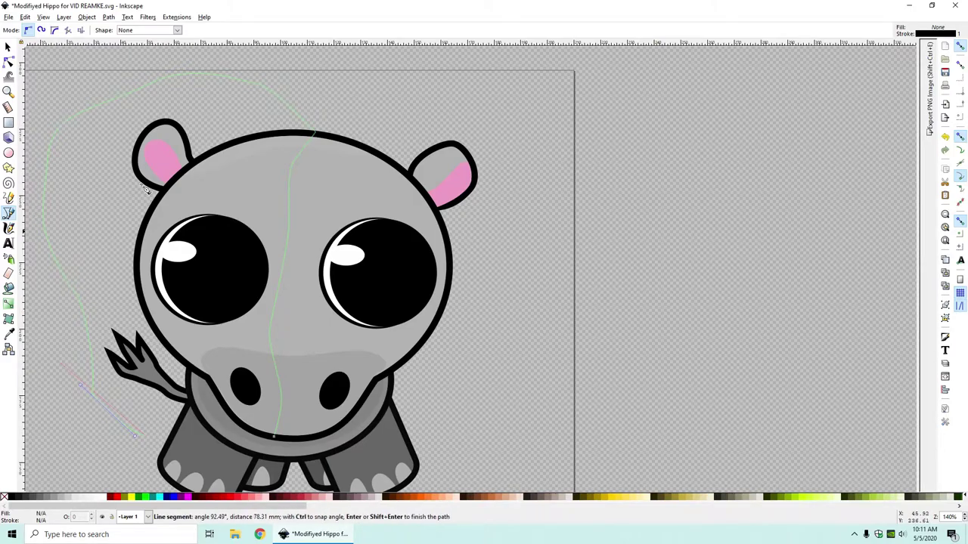
{"action": "scroll", "coordinate": [231, 335], "scroll_direction": "down", "scroll_amount": 5}
{"action": "left_click", "coordinate": [257, 302]}
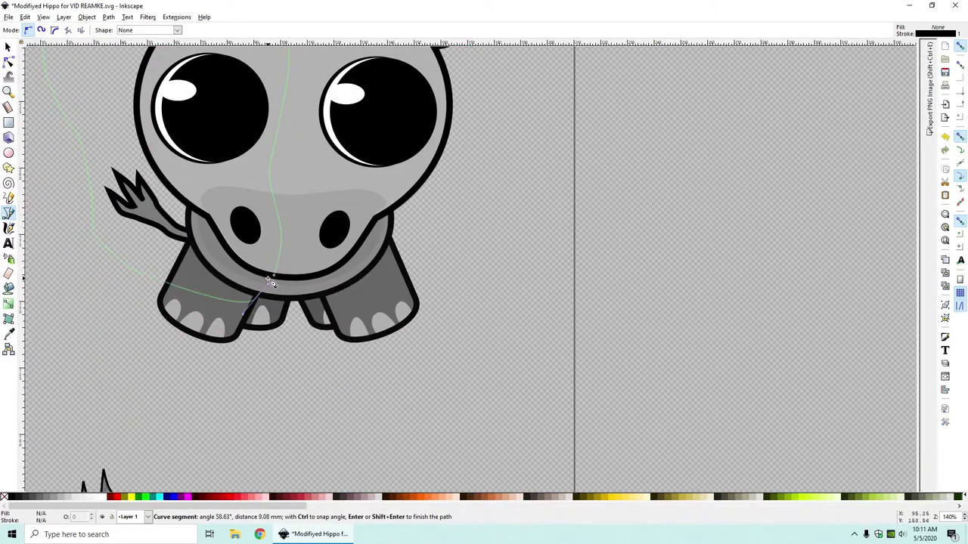
{"action": "left_click", "coordinate": [274, 275]}
{"action": "left_click", "coordinate": [9, 47]}
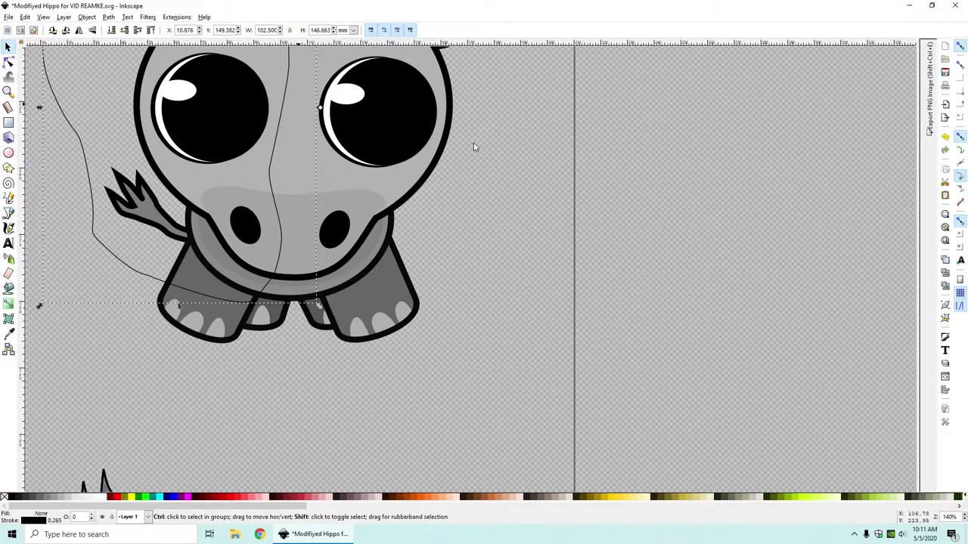
Step: Fill the new half-face shape with the gray 7c7c7cff sampled from the reference hippo's metal face
{"action": "key", "text": "ctrl+shift+f"}
{"action": "left_click", "coordinate": [791, 78]}
{"action": "left_click", "coordinate": [796, 184]}
{"action": "scroll", "coordinate": [426, 339], "scroll_direction": "down", "scroll_amount": 3}
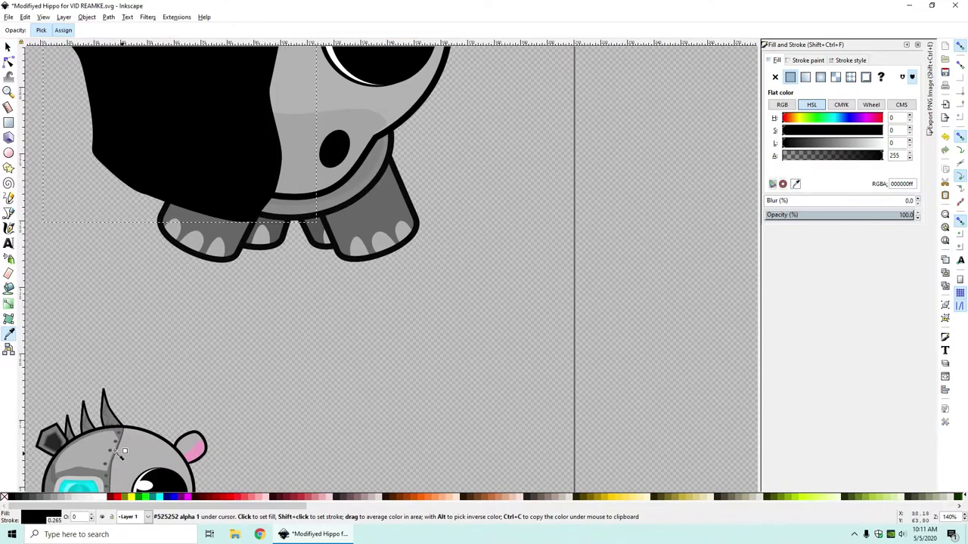
{"action": "left_click", "coordinate": [91, 472]}
{"action": "scroll", "coordinate": [228, 397], "scroll_direction": "up", "scroll_amount": 3}
{"action": "key", "text": "s"}
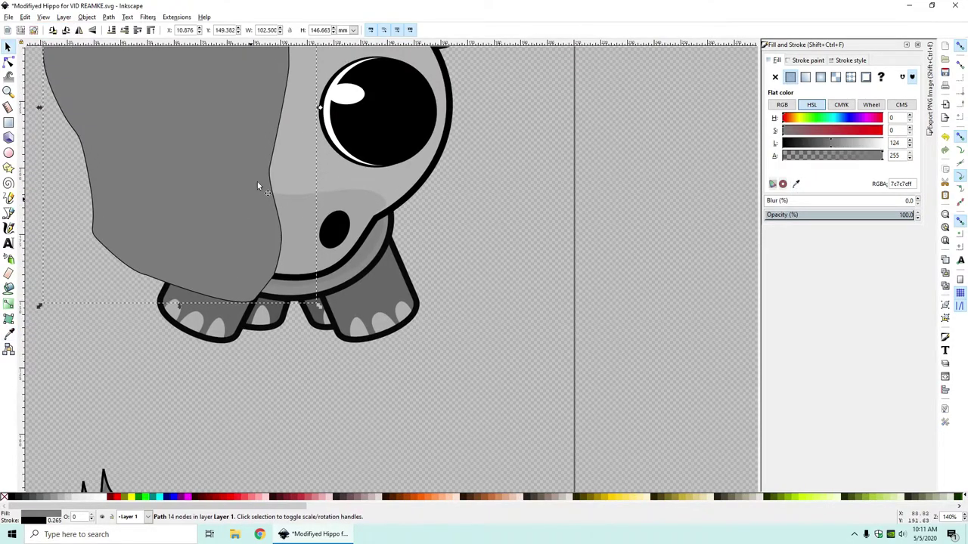
Step: Set the half-face shape's stroke width to 1 mm
{"action": "scroll", "coordinate": [274, 144], "scroll_direction": "down", "scroll_amount": 2}
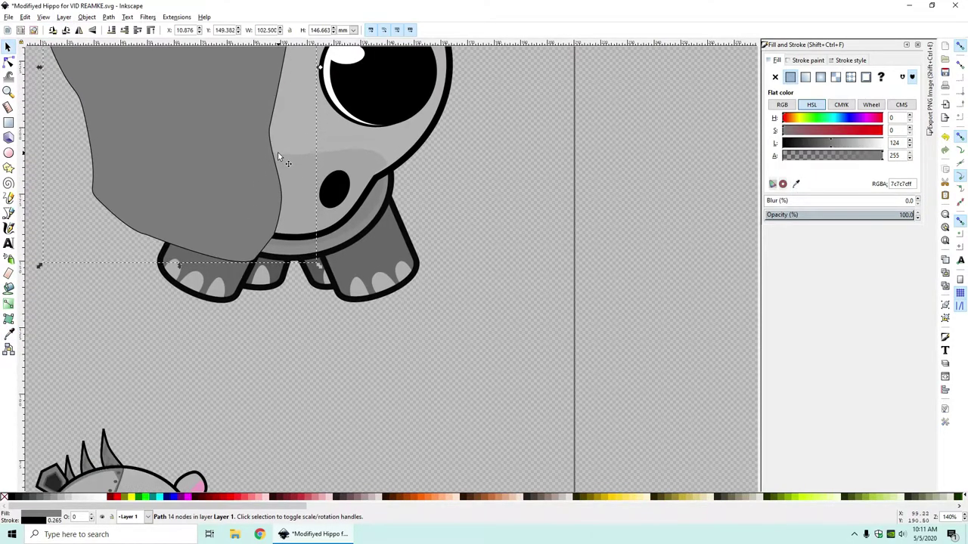
{"action": "left_click", "coordinate": [816, 62]}
{"action": "left_click", "coordinate": [846, 62]}
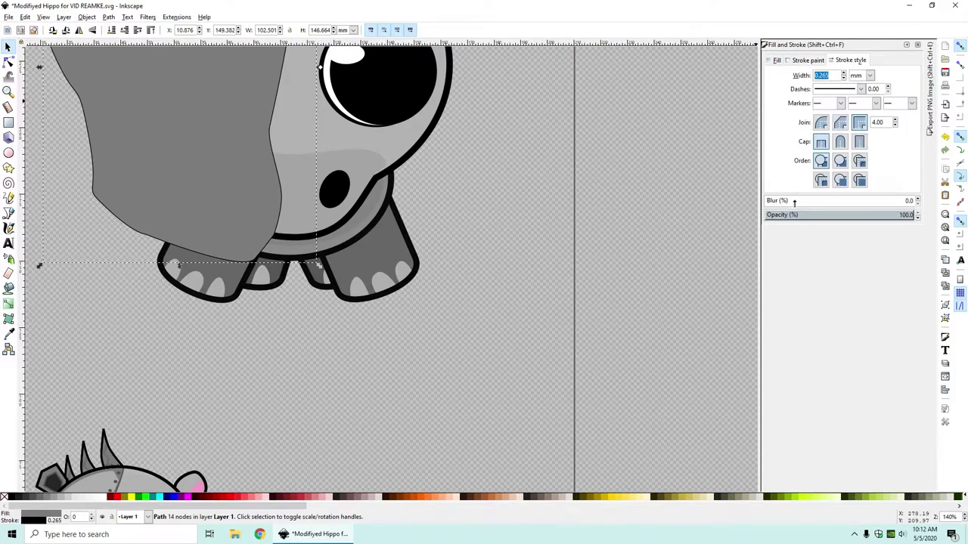
{"action": "type", "text": "1"}
{"action": "key", "text": "Return"}
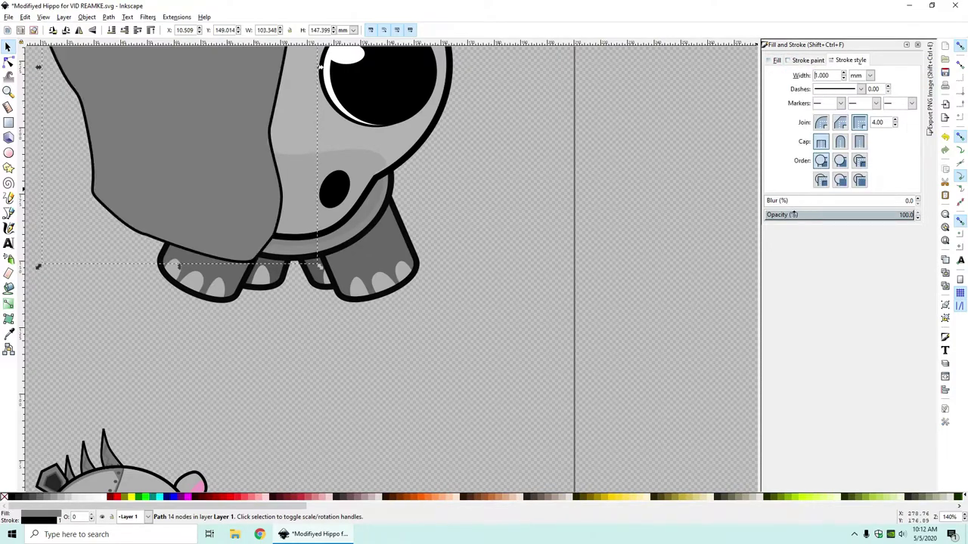
Step: Color the half-face shape's stroke with the dark gray 595959ff sampled from the reference hippo's face seam
{"action": "left_click", "coordinate": [801, 60]}
{"action": "left_click", "coordinate": [807, 185]}
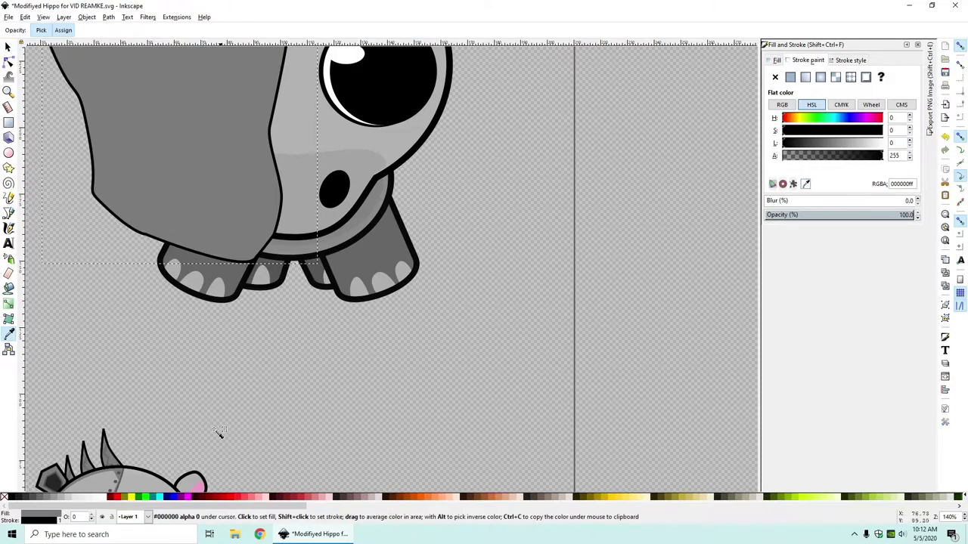
{"action": "left_click", "coordinate": [123, 474]}
{"action": "scroll", "coordinate": [278, 383], "scroll_direction": "down", "scroll_amount": 1}
{"action": "scroll", "coordinate": [355, 349], "scroll_direction": "up", "scroll_amount": 4}
{"action": "scroll", "coordinate": [380, 303], "scroll_direction": "down", "scroll_amount": 2}
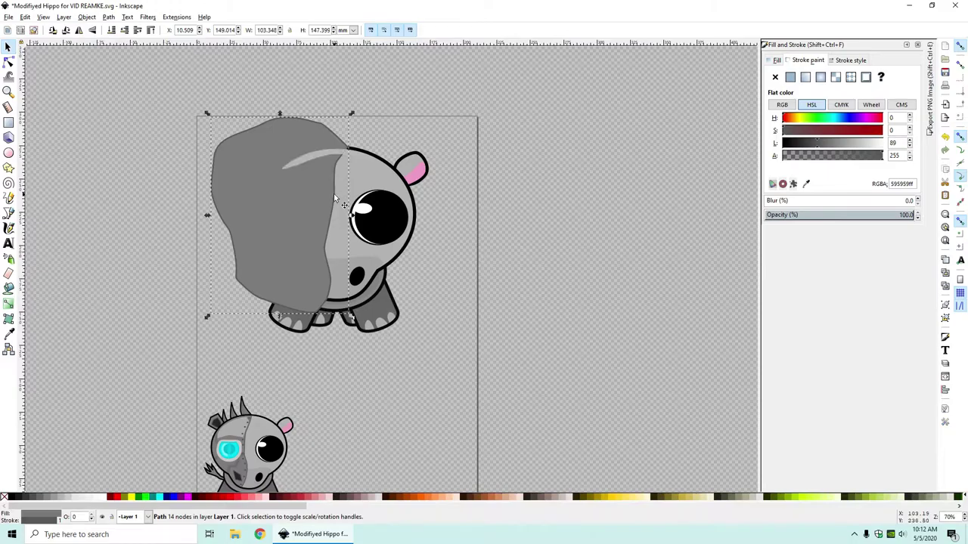
Step: Raise the gray shape above the head highlight, and duplicate the head shape with its fill removed
{"action": "key", "text": "Page_Up"}
{"action": "left_click", "coordinate": [381, 179]}
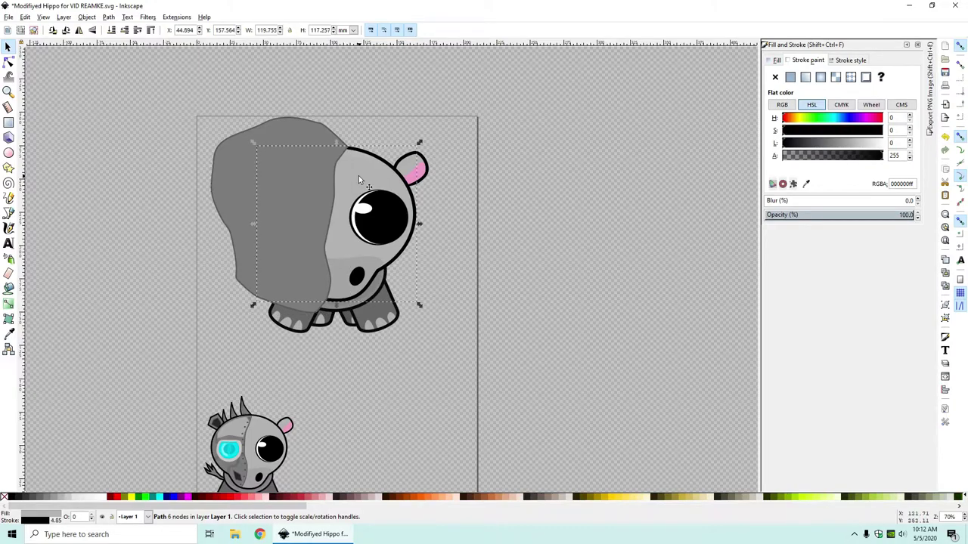
{"action": "key", "text": "ctrl+d"}
{"action": "left_click_drag", "start_coordinate": [325, 199], "coordinate": [333, 141]}
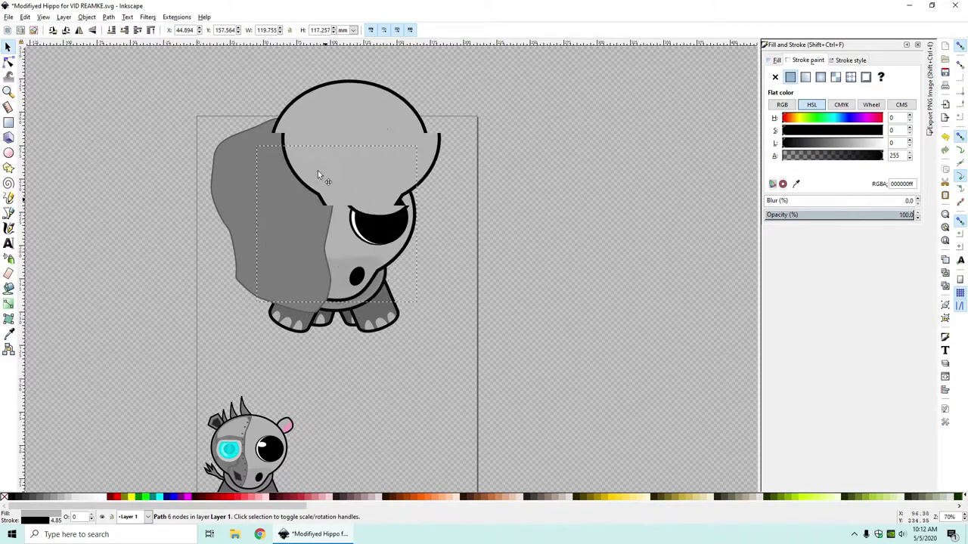
{"action": "left_click", "coordinate": [774, 77]}
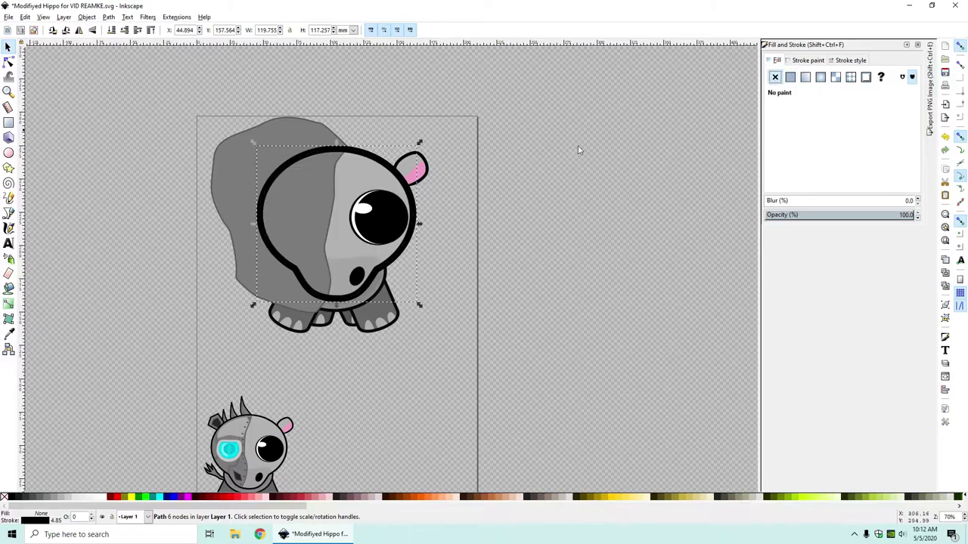
Step: Clip the gray half-face shape to the duplicated head outline
{"action": "left_click", "coordinate": [303, 218], "text": "shift"}
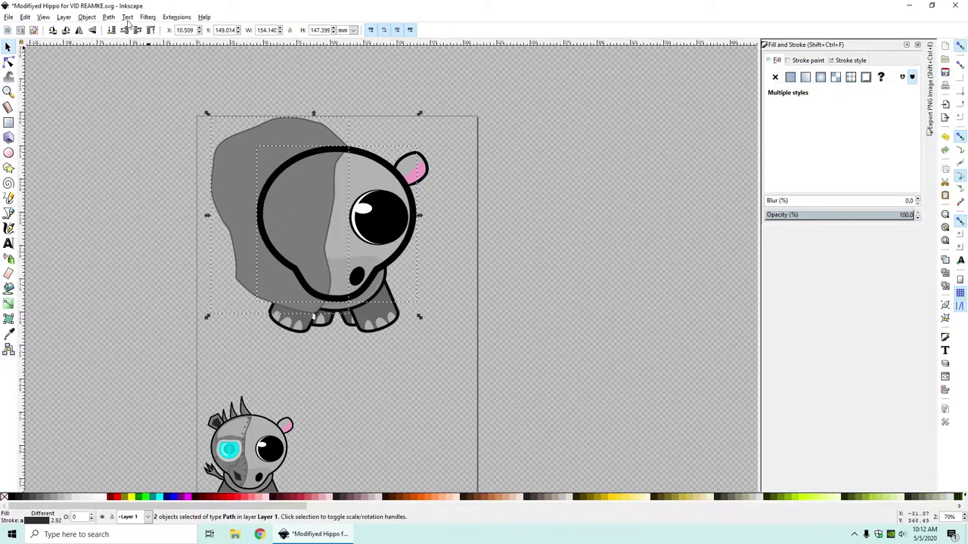
{"action": "left_click", "coordinate": [87, 17]}
{"action": "mouse_move", "coordinate": [98, 123]}
{"action": "left_click", "coordinate": [252, 123]}
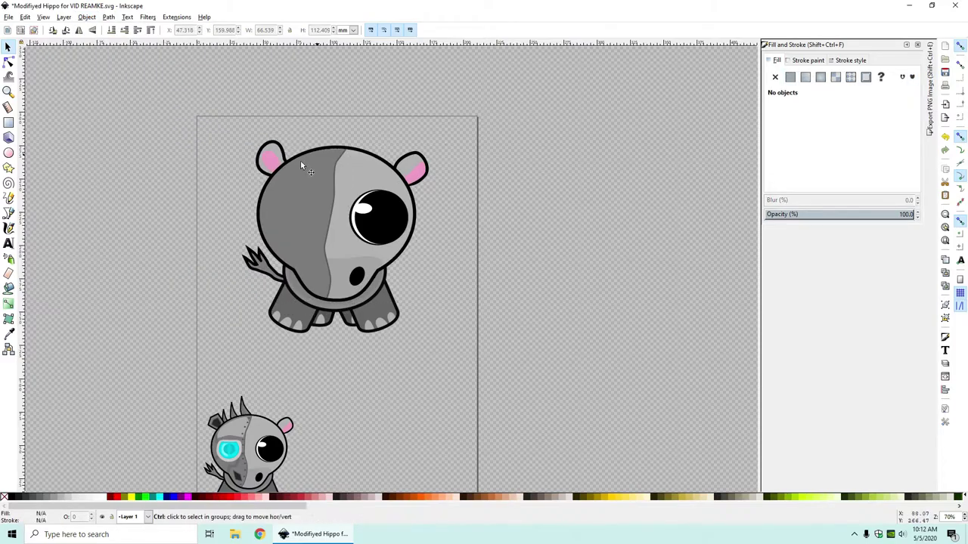
Step: Lower the clipped gray half-face in the stacking order so it sits behind the left eye and nostril
{"action": "scroll", "coordinate": [355, 164], "scroll_direction": "up", "scroll_amount": 4}
{"action": "scroll", "coordinate": [310, 225], "scroll_direction": "down", "scroll_amount": 4}
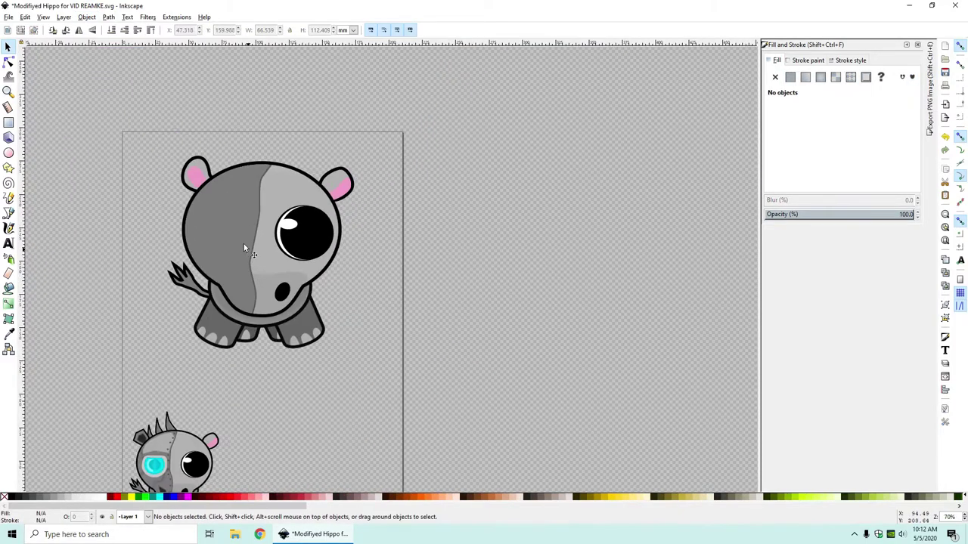
{"action": "left_click", "coordinate": [235, 238]}
{"action": "key", "text": "Page_Down"}
{"action": "key", "text": "Page_Down"}
{"action": "key", "text": "Page_Down"}
{"action": "key", "text": "Page_Up"}
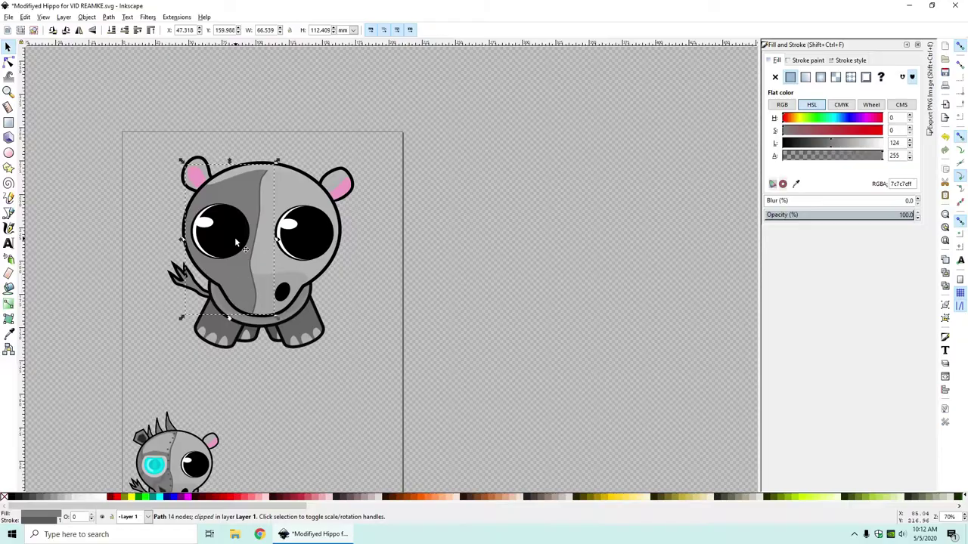
Step: Place the light highlight along the top of the head behind the gray half-face, and clear the selection
{"action": "scroll", "coordinate": [249, 198], "scroll_direction": "up", "scroll_amount": 2}
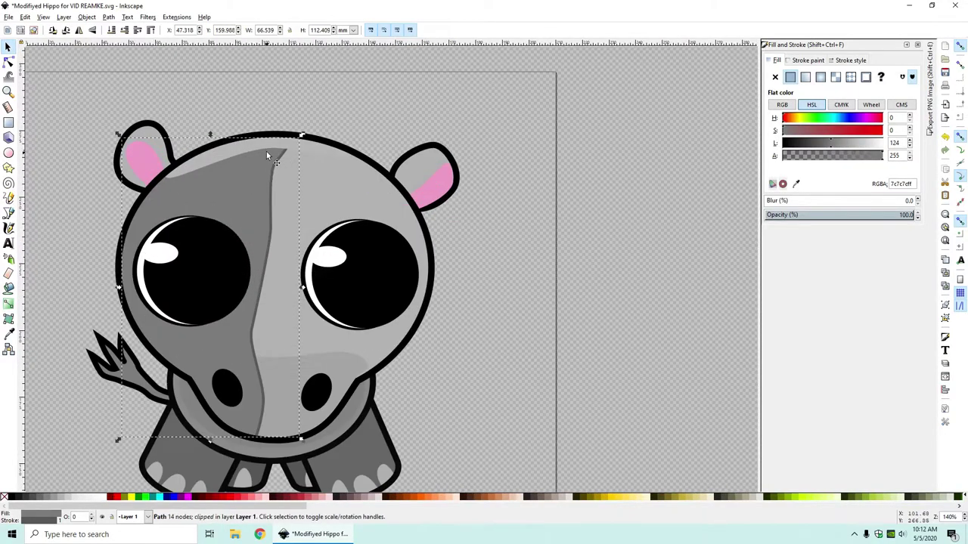
{"action": "left_click", "coordinate": [264, 149]}
{"action": "scroll", "coordinate": [264, 147], "scroll_direction": "down", "scroll_amount": 3}
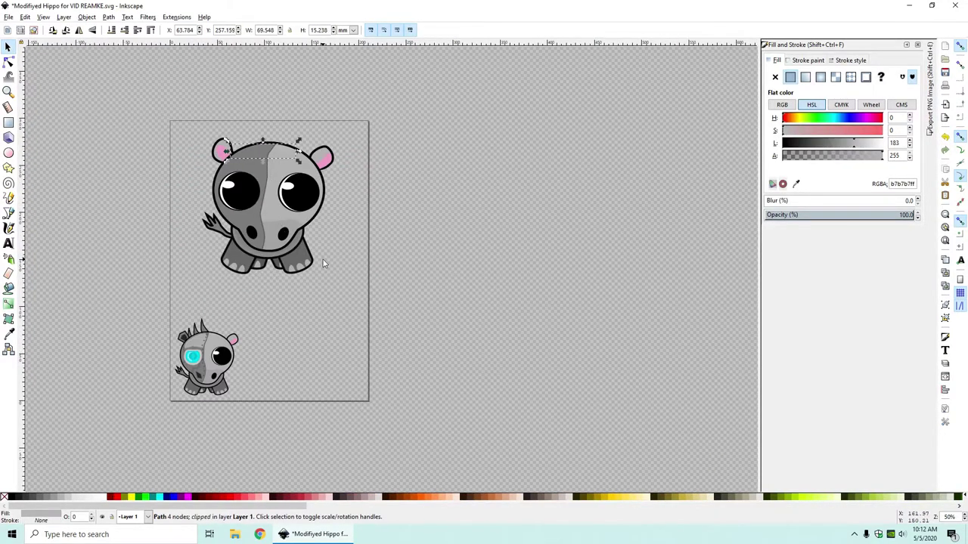
{"action": "key", "text": "Escape"}
{"action": "scroll", "coordinate": [239, 214], "scroll_direction": "up", "scroll_amount": 1}
{"action": "scroll", "coordinate": [237, 214], "scroll_direction": "up", "scroll_amount": 2}
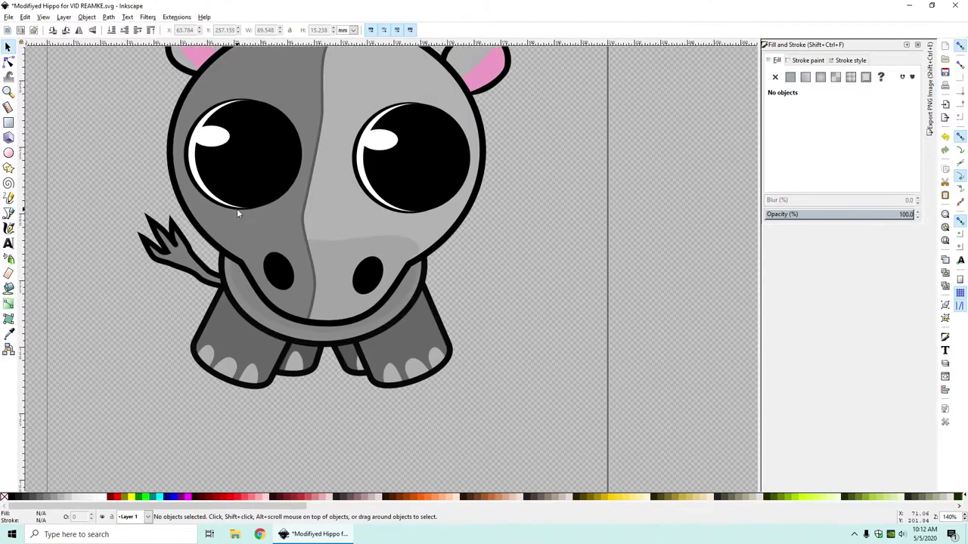
Step: Delete the black cartoon eye from the gray metal half of the face
{"action": "scroll", "coordinate": [237, 209], "scroll_direction": "up", "scroll_amount": 1}
{"action": "scroll", "coordinate": [237, 209], "scroll_direction": "down", "scroll_amount": 3}
{"action": "scroll", "coordinate": [217, 286], "scroll_direction": "up", "scroll_amount": 4}
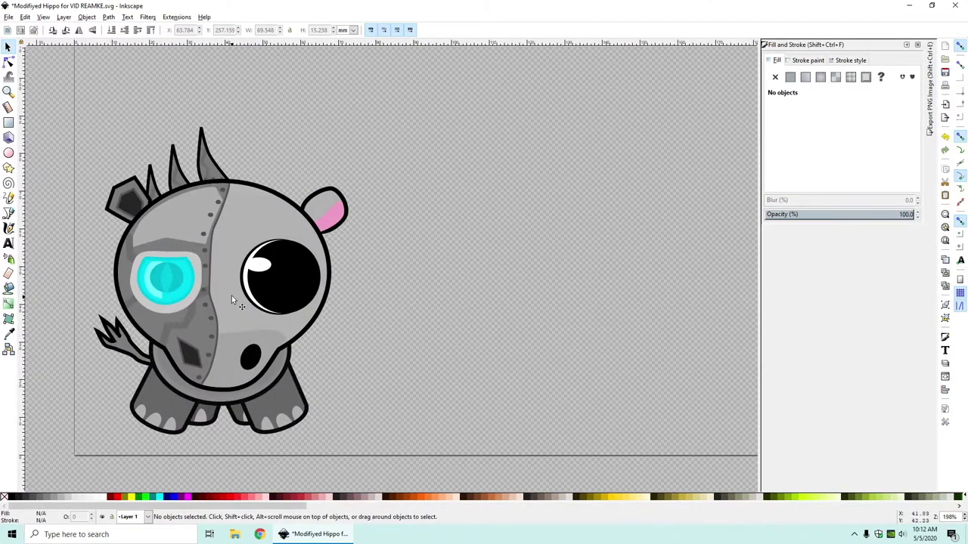
{"action": "scroll", "coordinate": [349, 222], "scroll_direction": "down", "scroll_amount": 4}
{"action": "scroll", "coordinate": [488, 97], "scroll_direction": "up", "scroll_amount": 3}
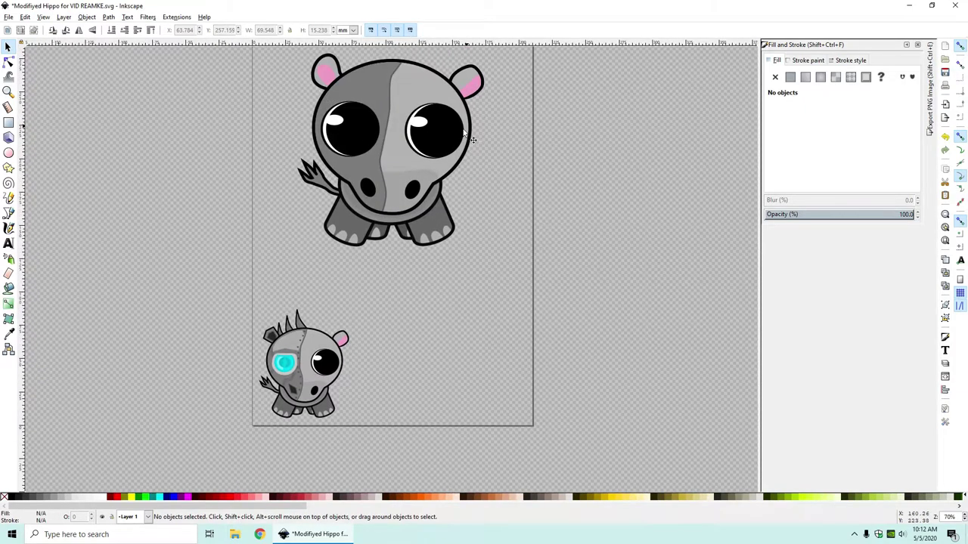
{"action": "scroll", "coordinate": [400, 131], "scroll_direction": "up", "scroll_amount": 3}
{"action": "left_click", "coordinate": [317, 185]}
{"action": "scroll", "coordinate": [385, 171], "scroll_direction": "up", "scroll_amount": 3}
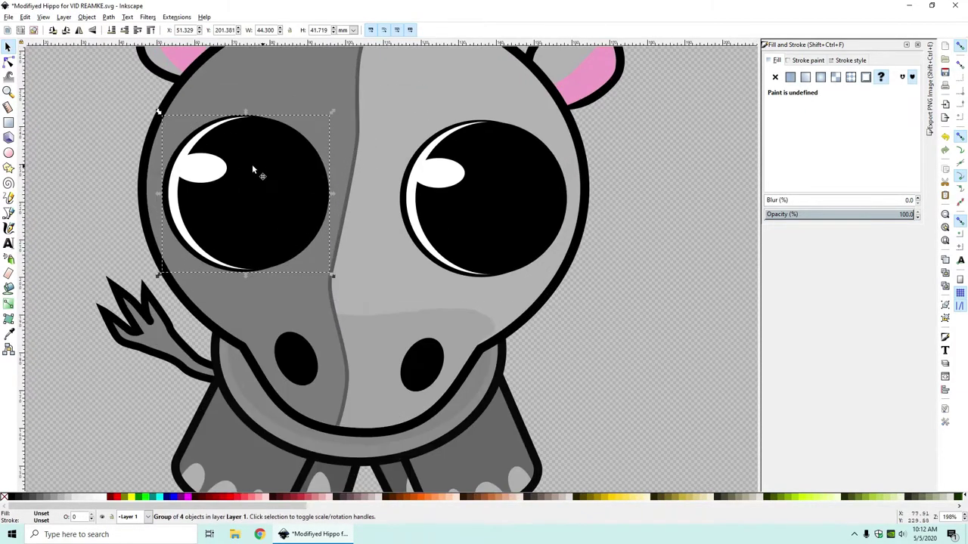
{"action": "scroll", "coordinate": [133, 122], "scroll_direction": "down", "scroll_amount": 1}
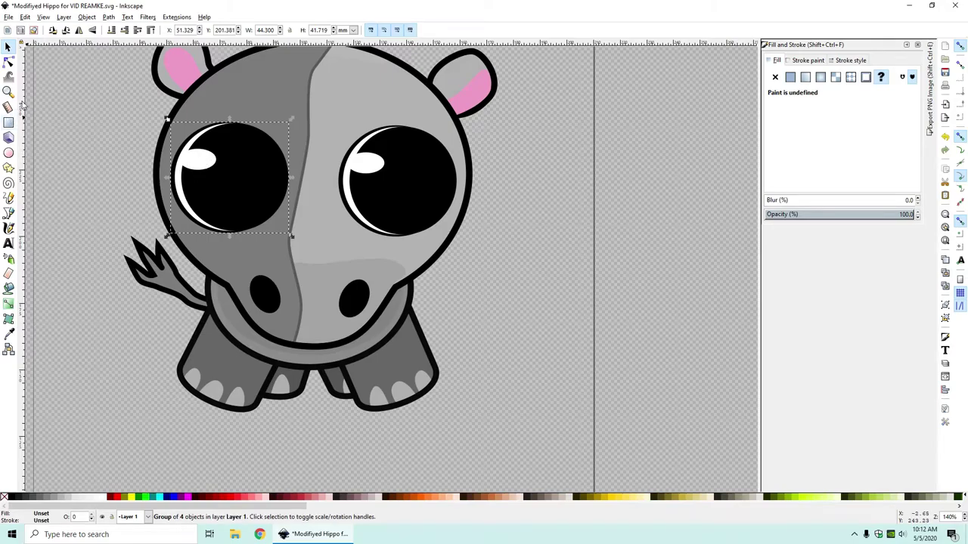
{"action": "key", "text": "Delete"}
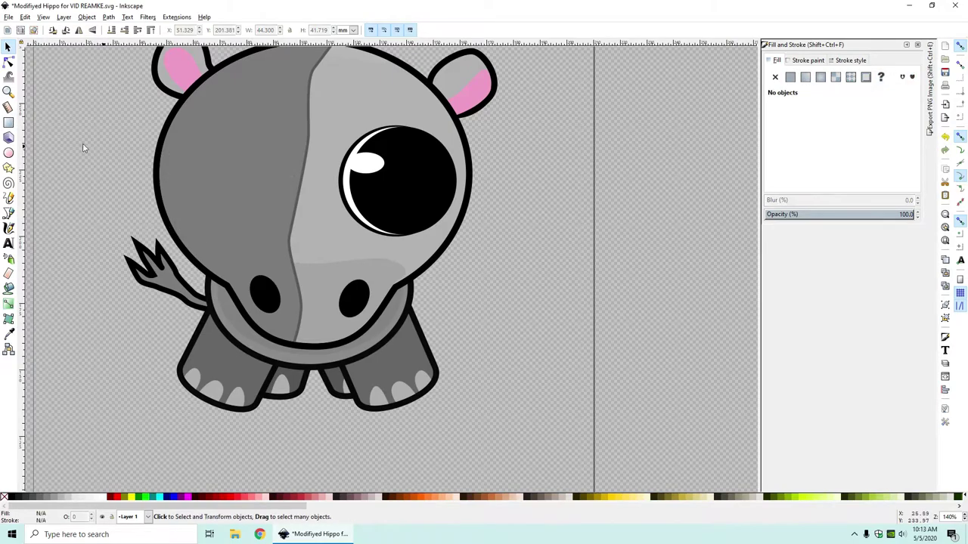
Step: Draw a near-circular ellipse about 34 mm wide in the empty eye area and fill it with the reference eye rim's light gray
{"action": "left_click", "coordinate": [9, 153]}
{"action": "left_click_drag", "start_coordinate": [187, 138], "coordinate": [281, 228]}
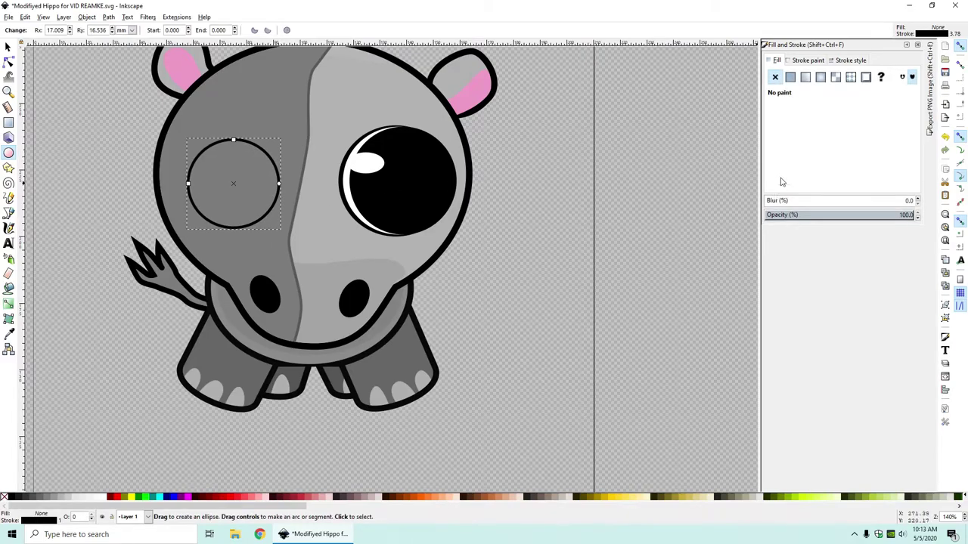
{"action": "left_click", "coordinate": [790, 77]}
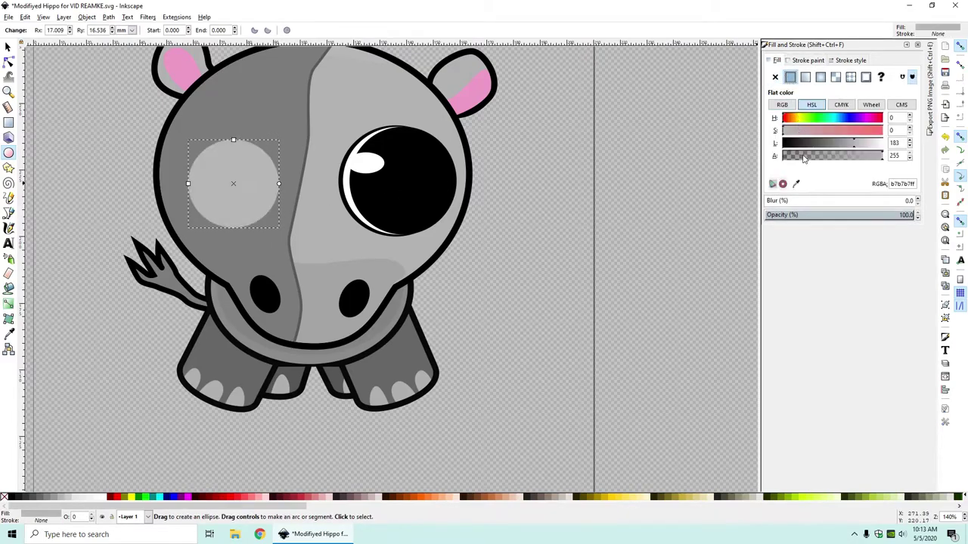
{"action": "left_click", "coordinate": [797, 184]}
{"action": "scroll", "coordinate": [287, 346], "scroll_direction": "down", "scroll_amount": 8}
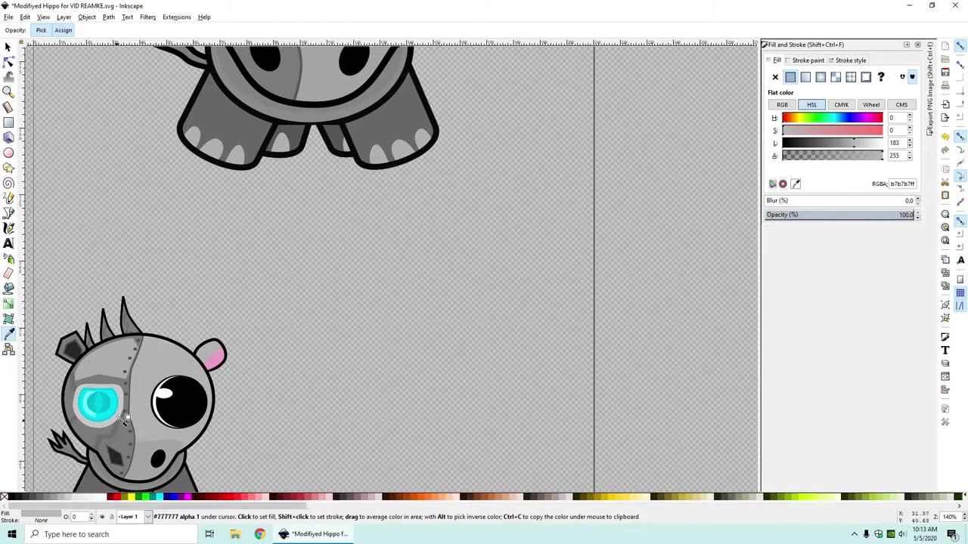
{"action": "left_click", "coordinate": [129, 403]}
{"action": "scroll", "coordinate": [288, 302], "scroll_direction": "up", "scroll_amount": 7}
Step: Resize the light gray circle to about 35 mm wide and position it as the robot eye's rim on the metal half
{"action": "key", "text": "s"}
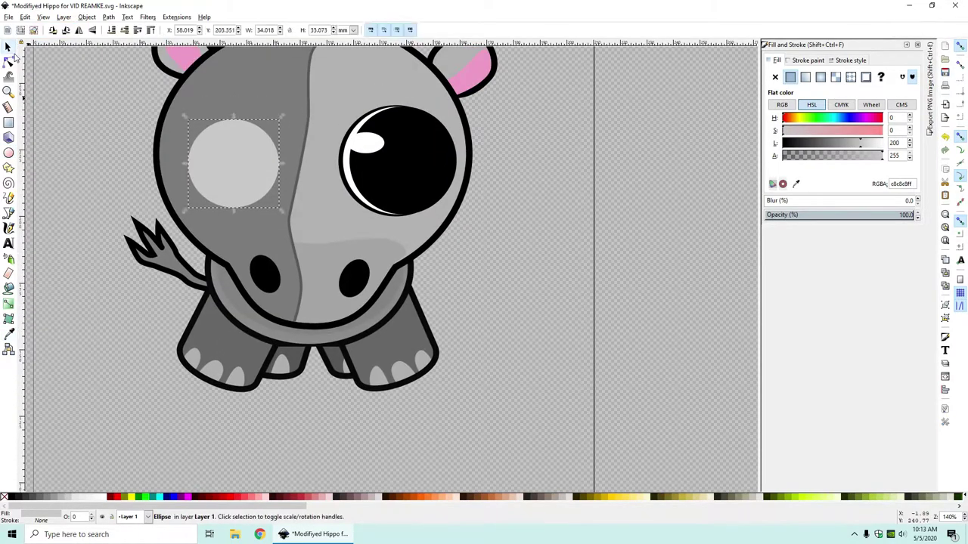
{"action": "left_click_drag", "start_coordinate": [282, 118], "coordinate": [290, 110]}
{"action": "left_click_drag", "start_coordinate": [254, 139], "coordinate": [244, 138]}
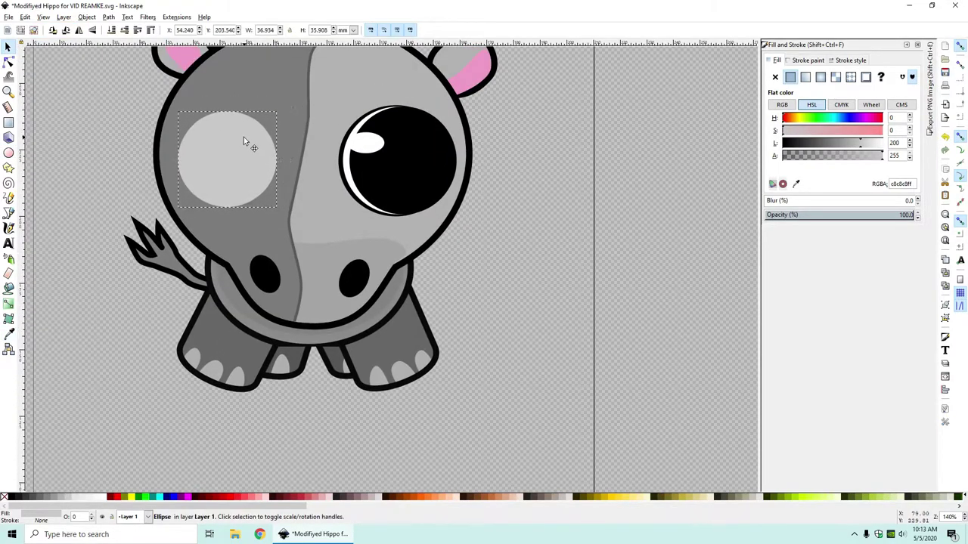
{"action": "left_click", "coordinate": [257, 155]}
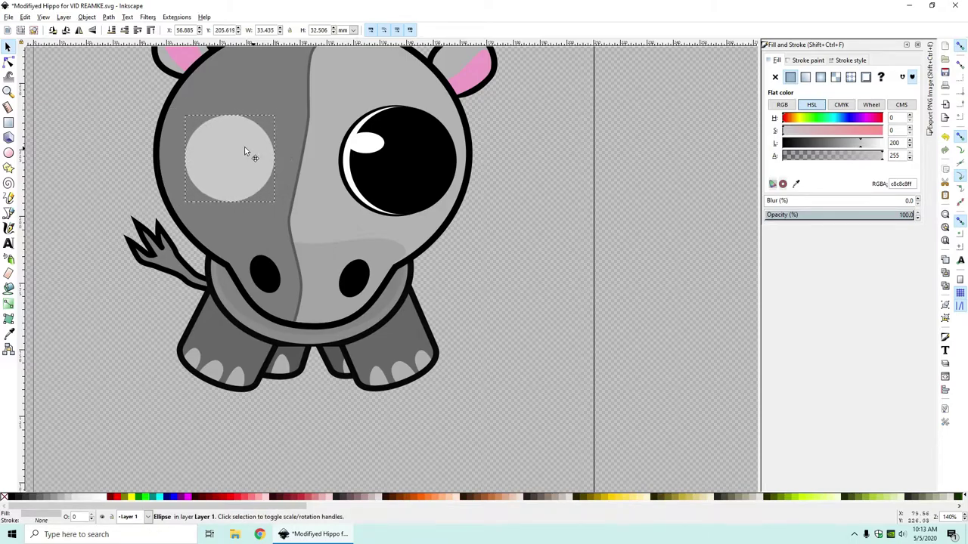
{"action": "scroll", "coordinate": [391, 206], "scroll_direction": "down", "scroll_amount": 3}
{"action": "left_click", "coordinate": [436, 253]}
{"action": "scroll", "coordinate": [332, 189], "scroll_direction": "up", "scroll_amount": 3}
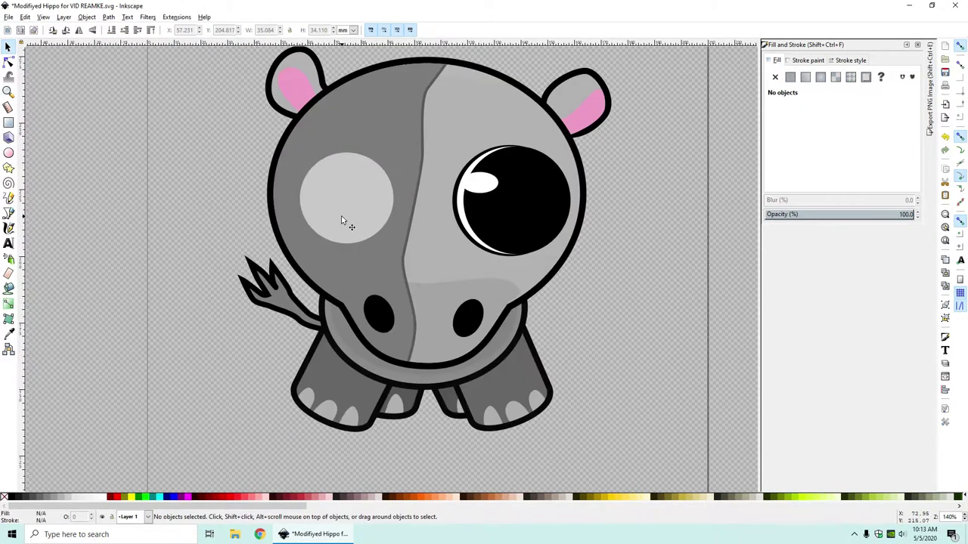
Step: Duplicate the gray rim circle, shrink the copy about its centre to about 28.5 mm wide, and fill it with the reference eye's bright cyan
{"action": "left_click", "coordinate": [381, 183]}
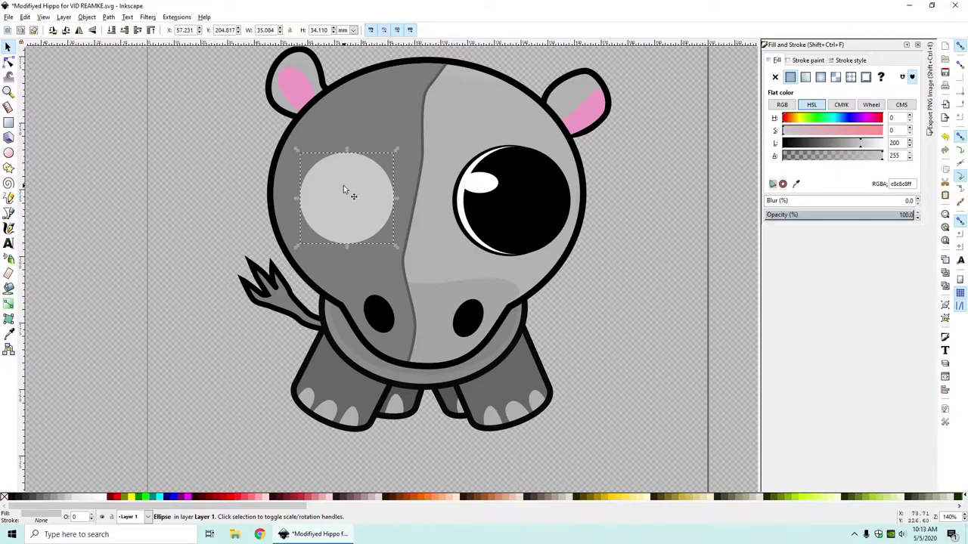
{"action": "mouse_move", "coordinate": [295, 149]}
{"action": "left_mouse_down"}
{"action": "mouse_move", "coordinate": [311, 165]}
{"action": "mouse_move", "coordinate": [300, 156]}
{"action": "left_mouse_up"}
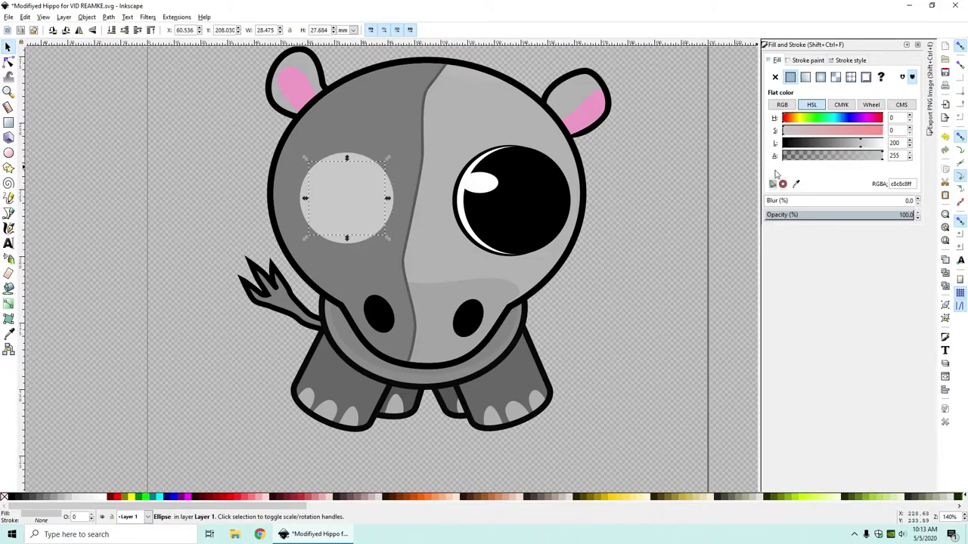
{"action": "key", "text": "d"}
{"action": "scroll", "coordinate": [384, 328], "scroll_direction": "down", "scroll_amount": 6}
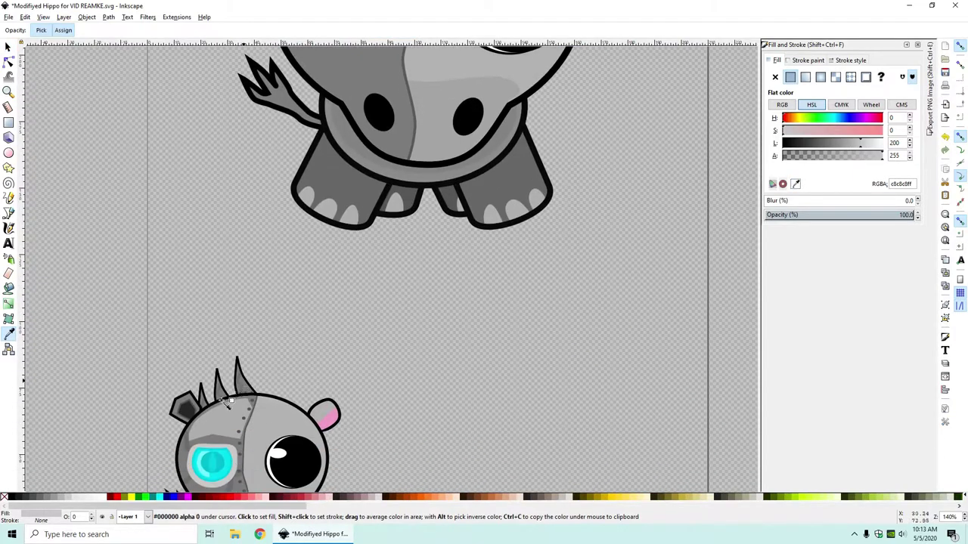
{"action": "left_click", "coordinate": [233, 462]}
{"action": "scroll", "coordinate": [353, 309], "scroll_direction": "up", "scroll_amount": 5}
{"action": "key", "text": "s"}
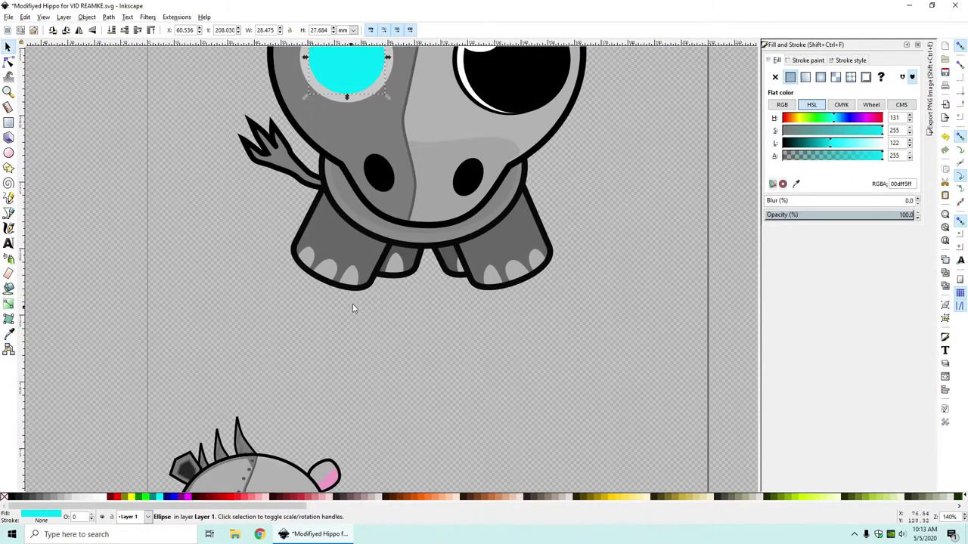
Step: Give the cyan circle a flat-colour stroke with a width of 3 mm
{"action": "left_click", "coordinate": [807, 60]}
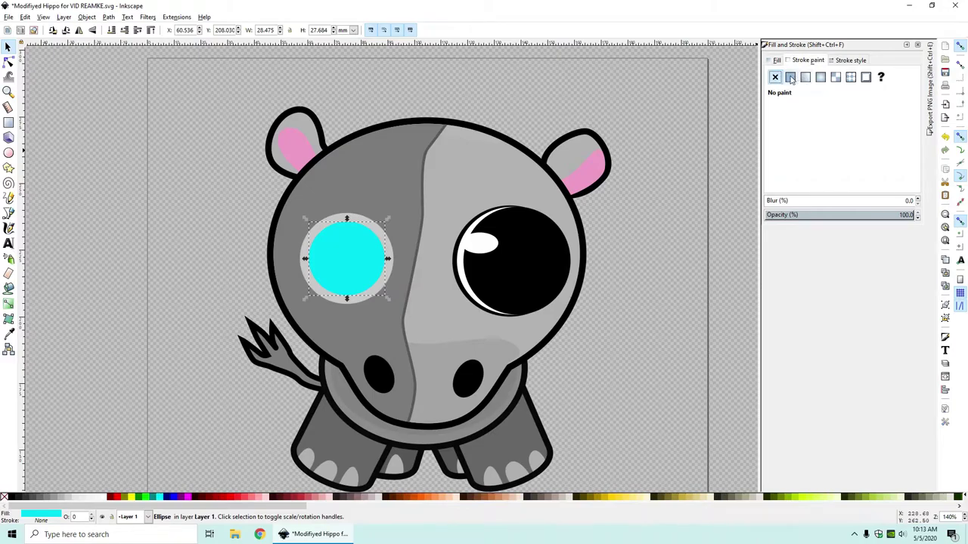
{"action": "left_click", "coordinate": [790, 77]}
{"action": "left_click", "coordinate": [847, 61]}
{"action": "type", "text": "1"}
{"action": "key", "text": "Return"}
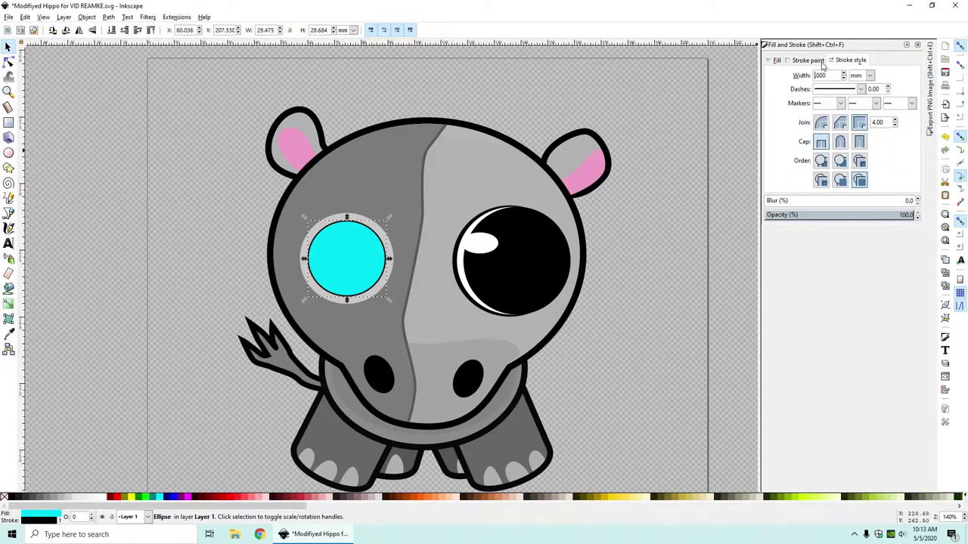
{"action": "type", "text": "3"}
{"action": "key", "text": "Return"}
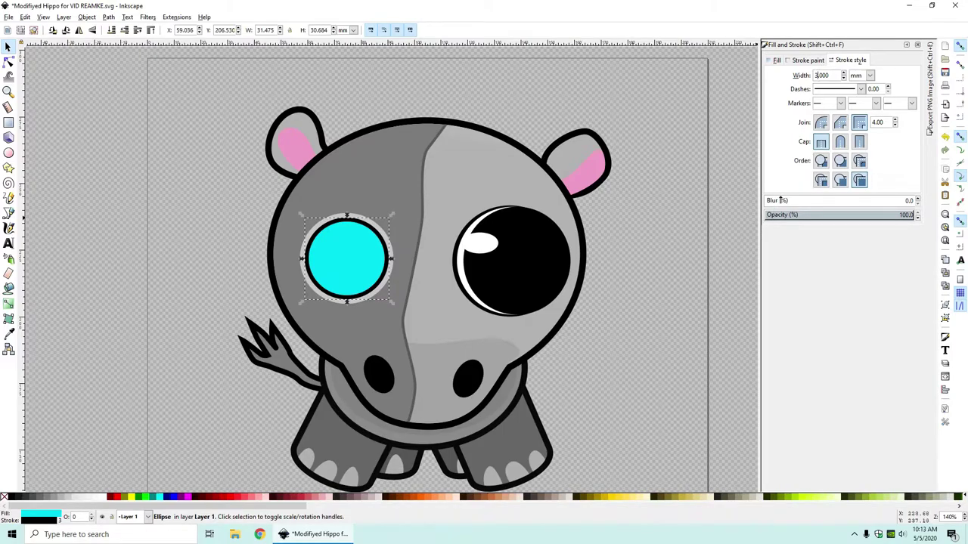
Step: Recolour the cyan circle's stroke with the slightly darker cyan sampled from the edge of the reference eye
{"action": "left_click", "coordinate": [779, 60]}
{"action": "key", "text": "d"}
{"action": "scroll", "coordinate": [313, 421], "scroll_direction": "down", "scroll_amount": 6}
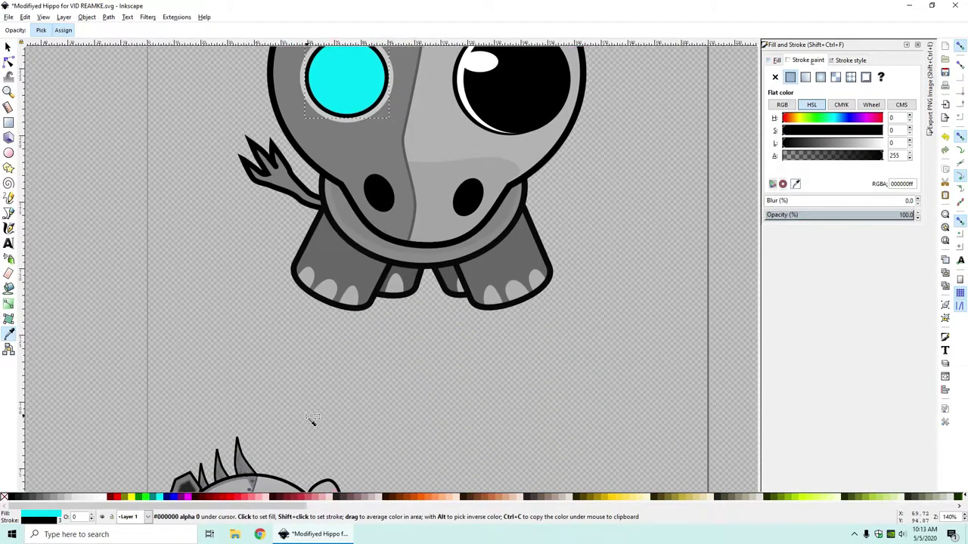
{"action": "scroll", "coordinate": [249, 455], "scroll_direction": "down", "scroll_amount": 1}
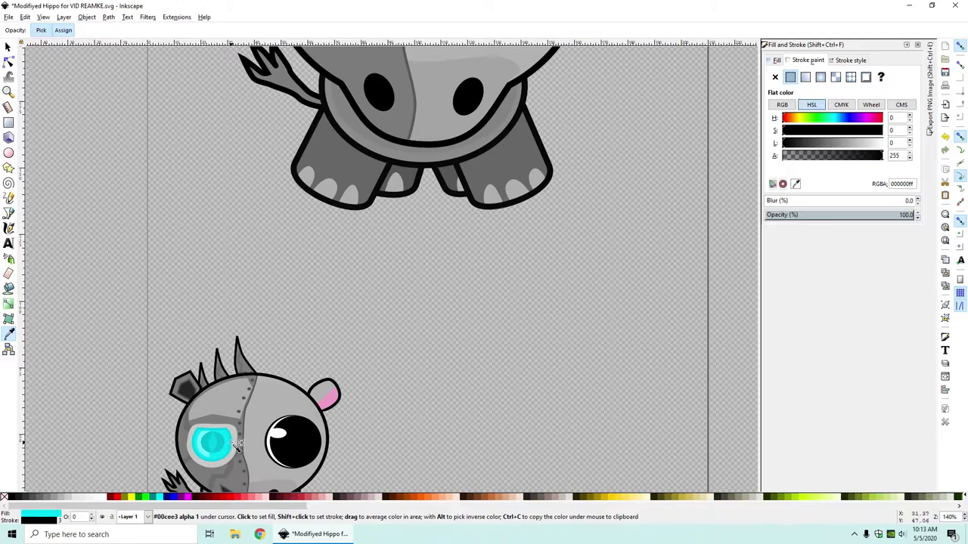
{"action": "left_click", "coordinate": [239, 446]}
{"action": "key", "text": "s"}
Step: Shrink the outlined cyan circle about its centre to about 27.6 mm wide, and clear the selection
{"action": "scroll", "coordinate": [296, 444], "scroll_direction": "up", "scroll_amount": 5}
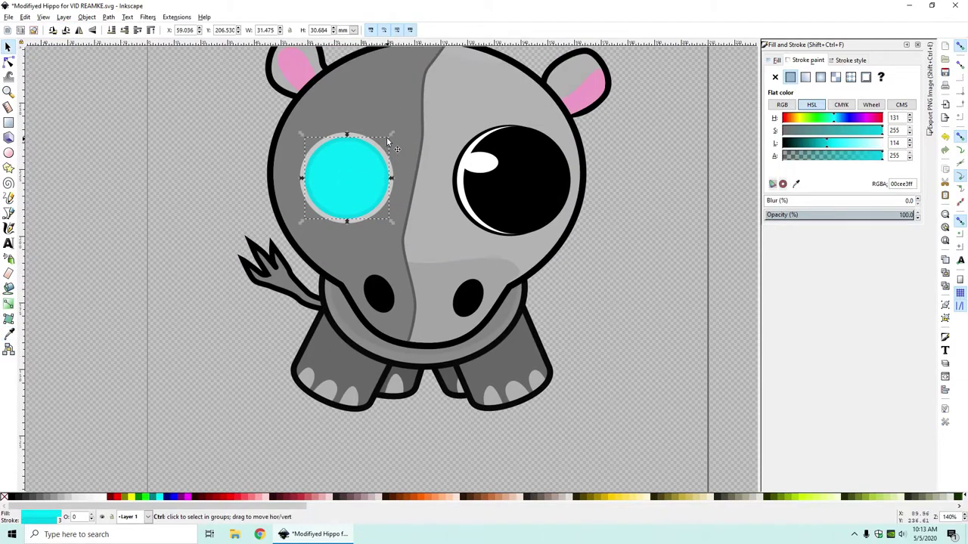
{"action": "left_click_drag", "start_coordinate": [390, 138], "coordinate": [389, 139]}
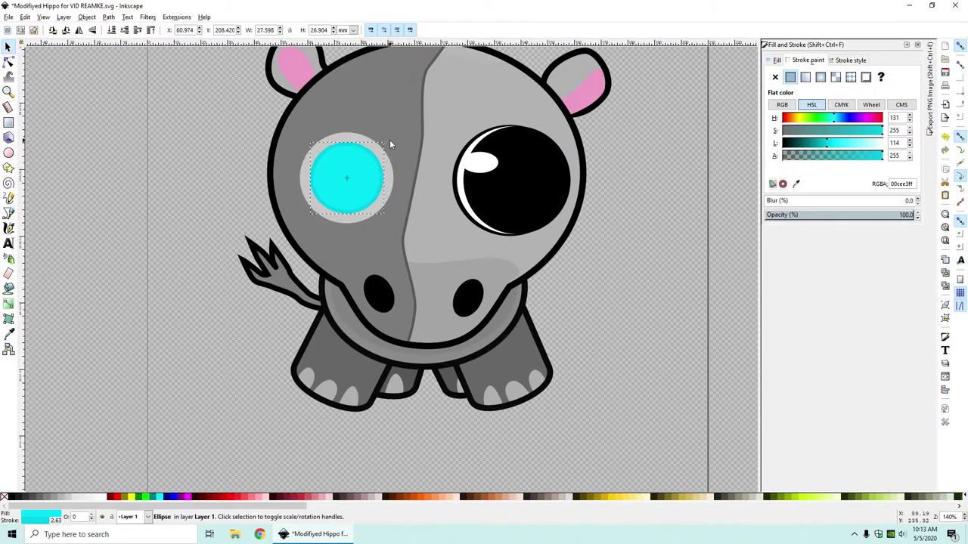
{"action": "left_click", "coordinate": [616, 287]}
Step: Draw a small ellipse about 10 mm wide inside the cyan circle as the pupil, and remove its stroke
{"action": "scroll", "coordinate": [581, 289], "scroll_direction": "down", "scroll_amount": 3}
{"action": "scroll", "coordinate": [554, 293], "scroll_direction": "down", "scroll_amount": 4}
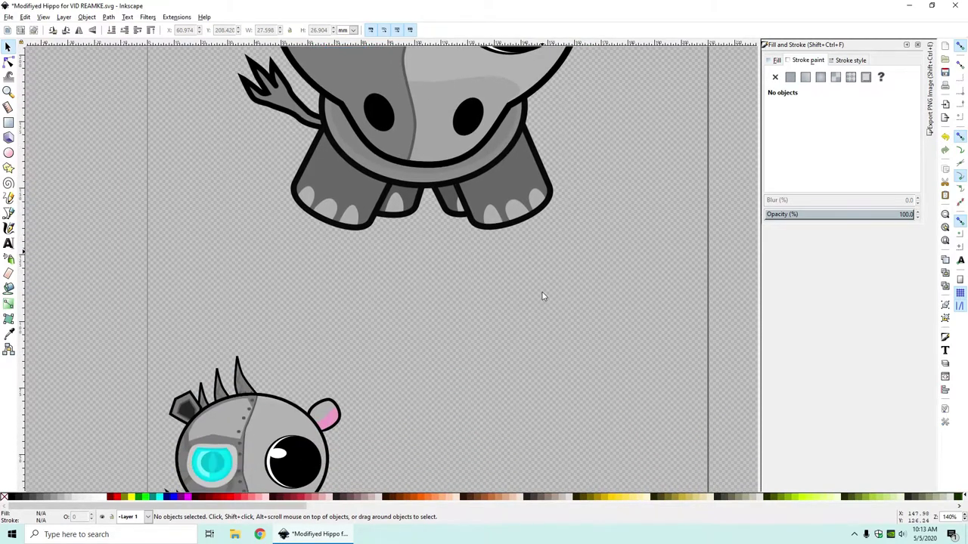
{"action": "scroll", "coordinate": [542, 292], "scroll_direction": "down", "scroll_amount": 1}
{"action": "scroll", "coordinate": [455, 146], "scroll_direction": "up", "scroll_amount": 4}
{"action": "scroll", "coordinate": [452, 147], "scroll_direction": "up", "scroll_amount": 2}
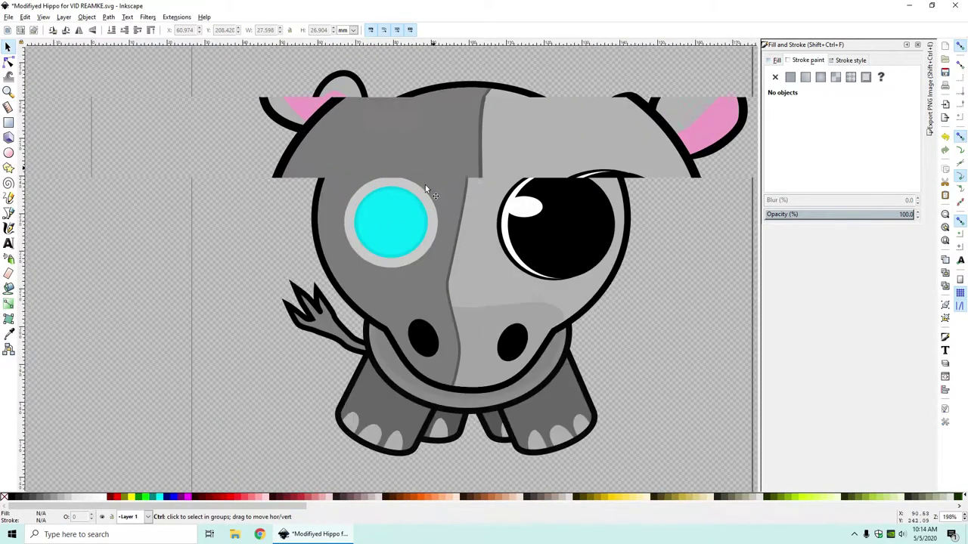
{"action": "key", "text": "e"}
{"action": "left_click_drag", "start_coordinate": [363, 230], "coordinate": [401, 269]}
{"action": "left_click", "coordinate": [775, 76]}
{"action": "left_click", "coordinate": [790, 76]}
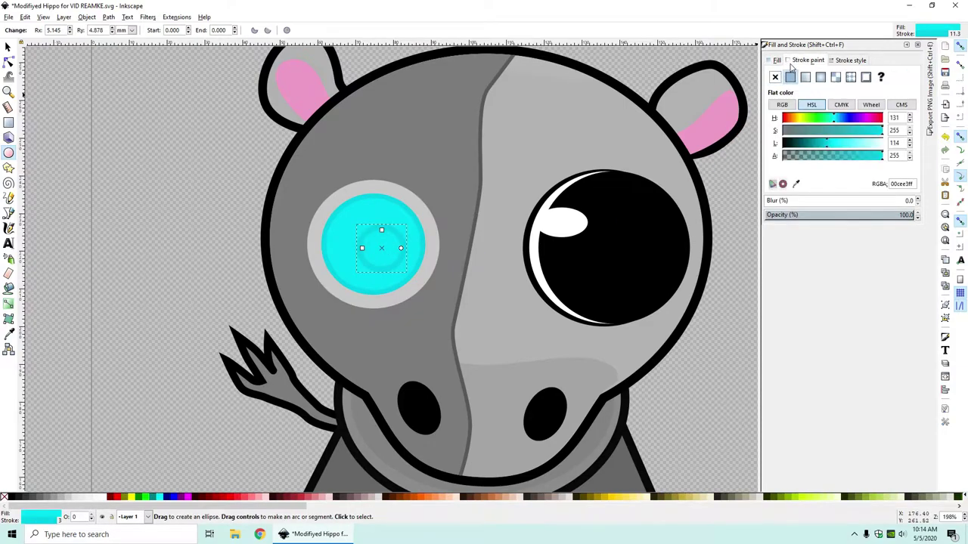
{"action": "left_click", "coordinate": [775, 76]}
Step: Fill the small pupil ellipse with the darker teal sampled from the reference eye's inner circle
{"action": "left_click", "coordinate": [790, 77]}
{"action": "left_click", "coordinate": [795, 184]}
{"action": "scroll", "coordinate": [369, 335], "scroll_direction": "down", "scroll_amount": 6}
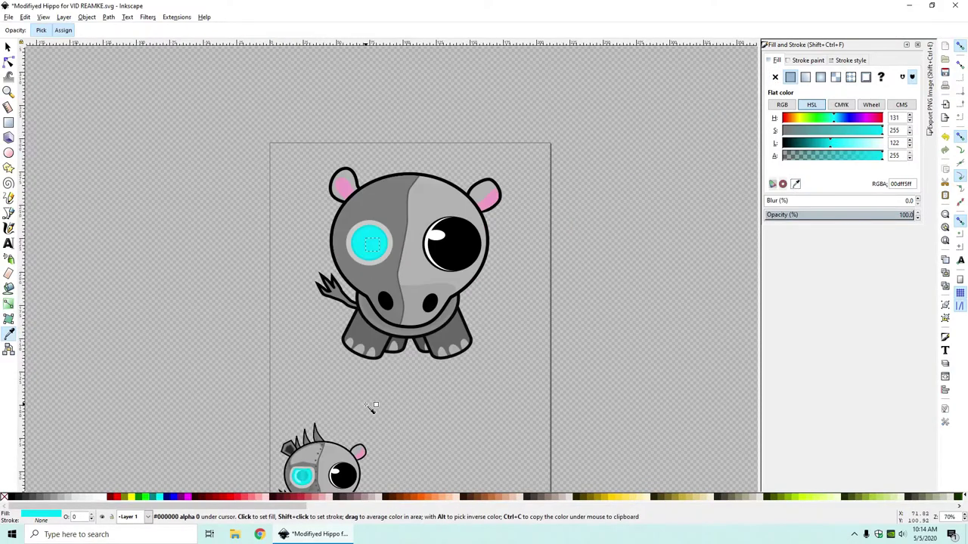
{"action": "left_click", "coordinate": [307, 475]}
{"action": "scroll", "coordinate": [374, 257], "scroll_direction": "up", "scroll_amount": 3}
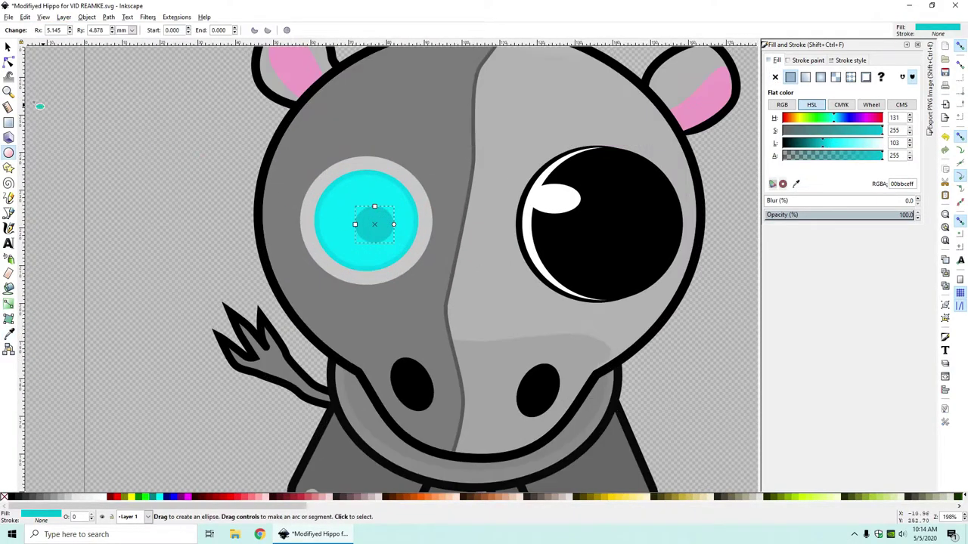
Step: Enlarge the teal pupil to about 14.7 mm wide, centre it in the cyan circle, and clear the selection
{"action": "left_click", "coordinate": [9, 48]}
{"action": "left_click_drag", "start_coordinate": [397, 204], "coordinate": [364, 227]}
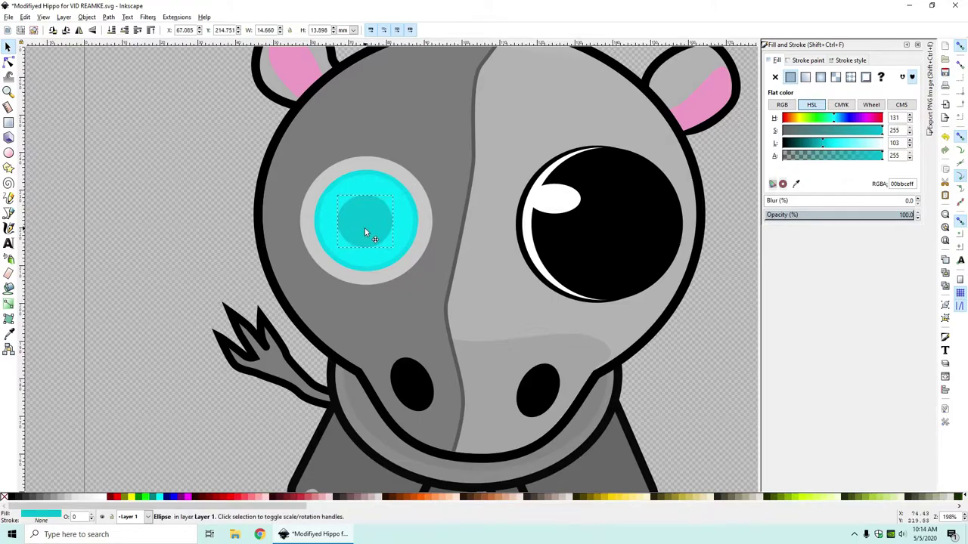
{"action": "scroll", "coordinate": [365, 228], "scroll_direction": "down", "scroll_amount": 3}
{"action": "left_click", "coordinate": [467, 337]}
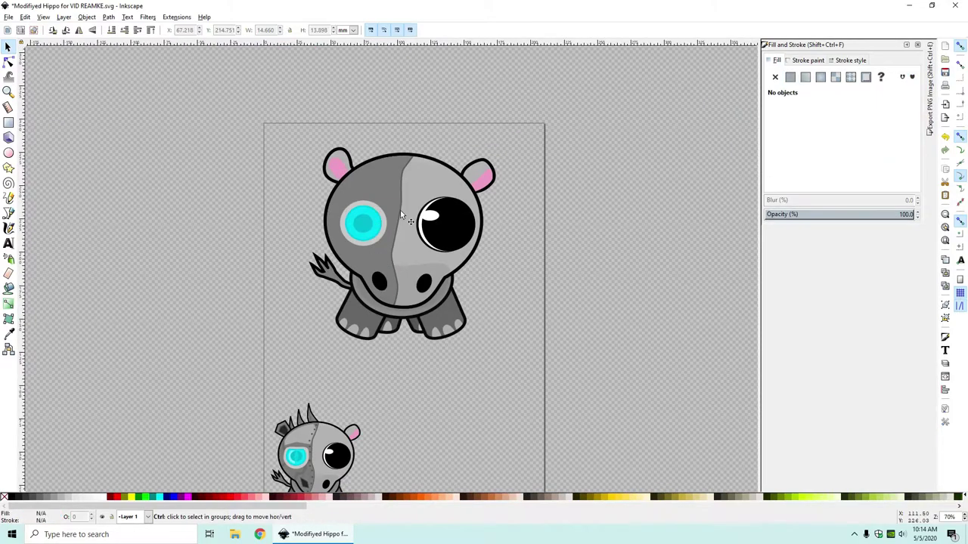
Step: Draw a closed, narrow vertical diamond through the centre of the teal pupil, extending slightly above and below it
{"action": "scroll", "coordinate": [409, 212], "scroll_direction": "up", "scroll_amount": 2}
{"action": "scroll", "coordinate": [343, 256], "scroll_direction": "down", "scroll_amount": 1}
{"action": "scroll", "coordinate": [339, 266], "scroll_direction": "down", "scroll_amount": 2}
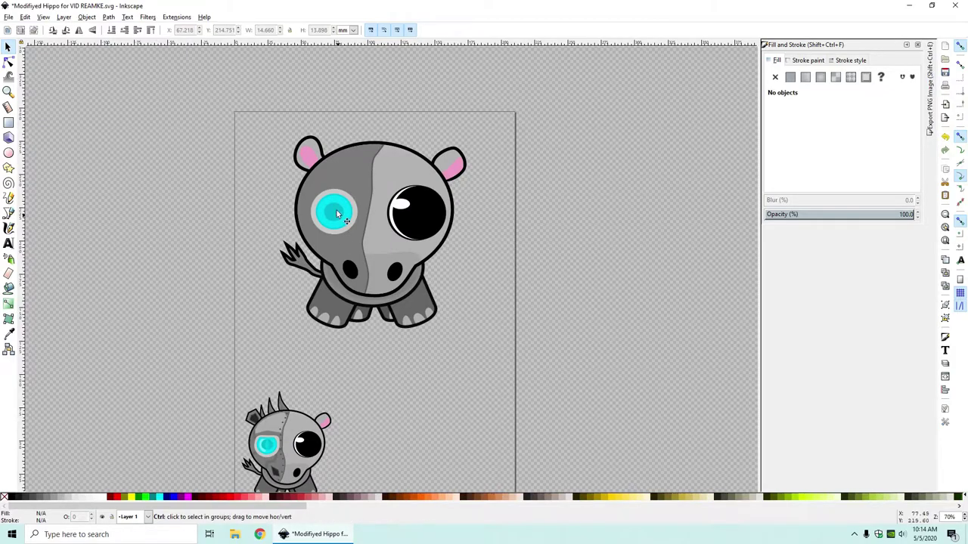
{"action": "scroll", "coordinate": [331, 220], "scroll_direction": "up", "scroll_amount": 3}
{"action": "scroll", "coordinate": [331, 219], "scroll_direction": "up", "scroll_amount": 1}
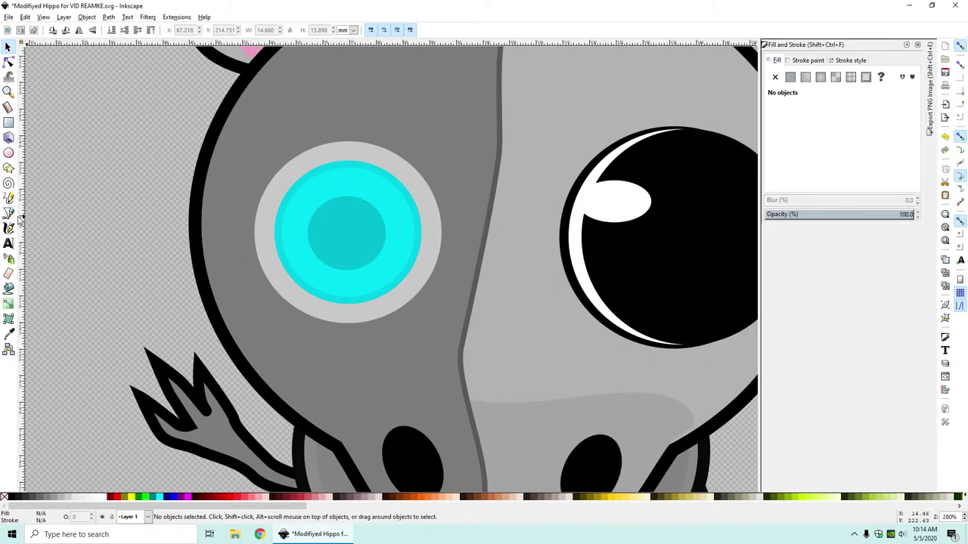
{"action": "left_click", "coordinate": [16, 215]}
{"action": "left_click", "coordinate": [348, 281]}
{"action": "left_click", "coordinate": [362, 233]}
{"action": "left_click", "coordinate": [348, 178]}
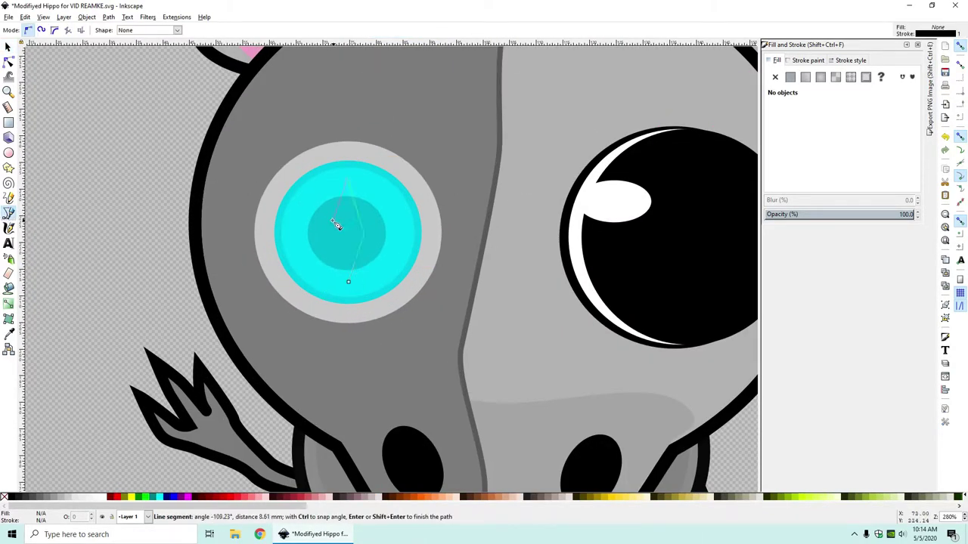
{"action": "left_click", "coordinate": [331, 236]}
{"action": "left_click", "coordinate": [348, 281]}
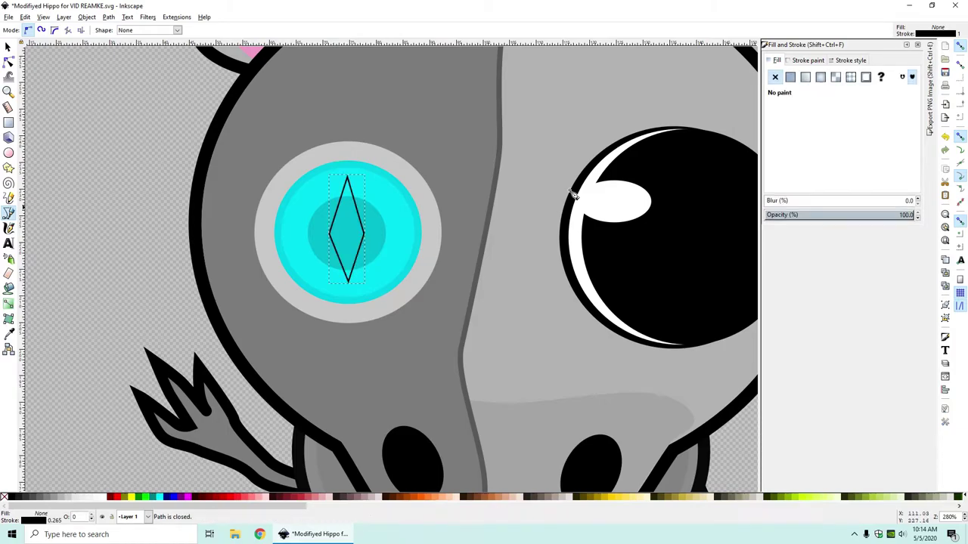
Step: Fill the vertical diamond with the cyan sampled from the reference eye's slit and remove its stroke
{"action": "left_click", "coordinate": [790, 77]}
{"action": "left_click", "coordinate": [804, 144]}
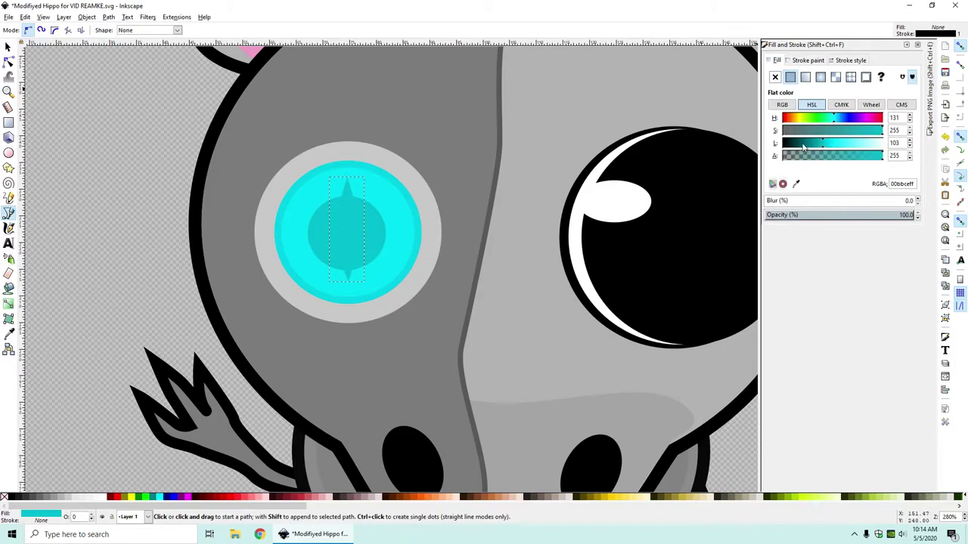
{"action": "left_click", "coordinate": [796, 185]}
{"action": "scroll", "coordinate": [499, 357], "scroll_direction": "down", "scroll_amount": 2}
{"action": "scroll", "coordinate": [445, 399], "scroll_direction": "down", "scroll_amount": 13}
{"action": "left_click", "coordinate": [290, 484]}
{"action": "scroll", "coordinate": [434, 305], "scroll_direction": "up", "scroll_amount": 12}
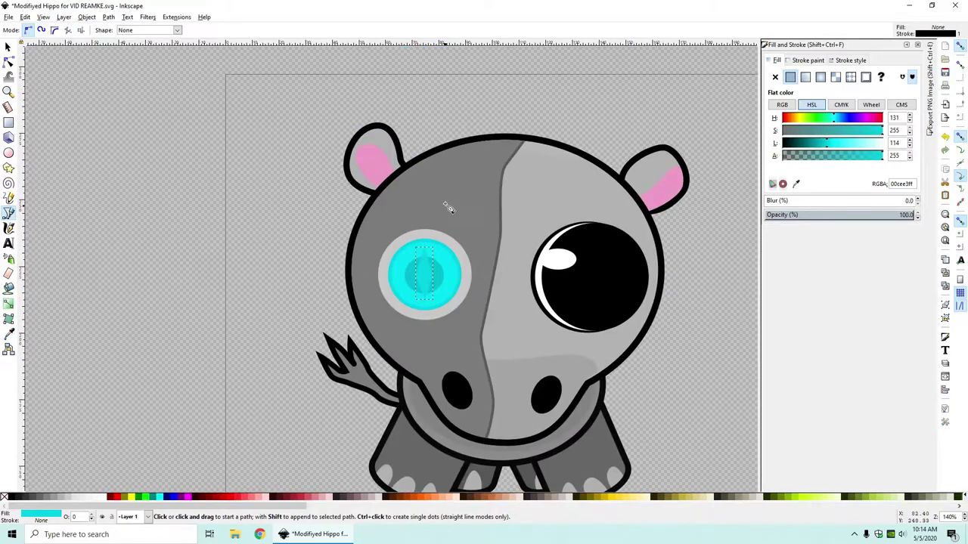
Step: Bend the diamond's straight sides outward into smooth curves to form a slit, and clear the selection
{"action": "left_click", "coordinate": [9, 47]}
{"action": "key", "text": "n"}
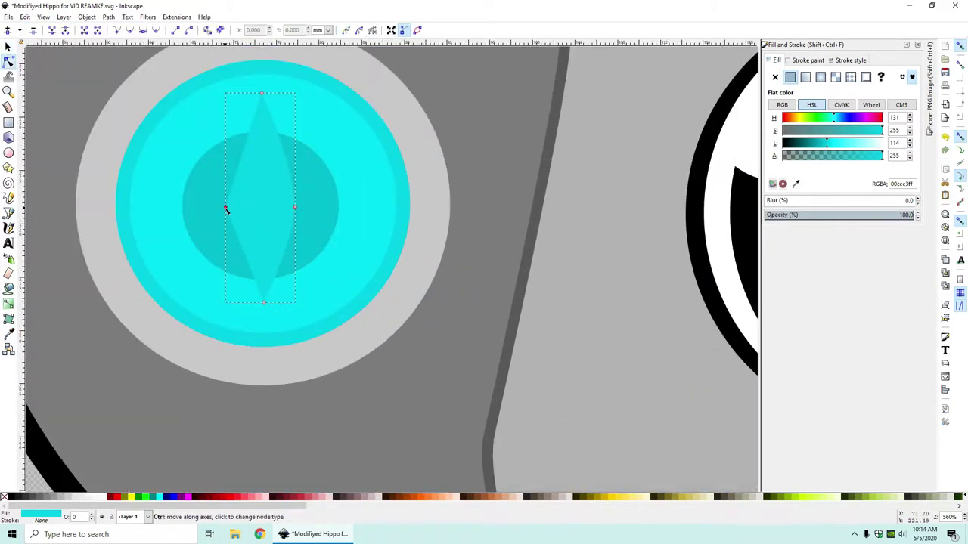
{"action": "left_click", "coordinate": [8, 48]}
{"action": "scroll", "coordinate": [155, 159], "scroll_direction": "down", "scroll_amount": 4}
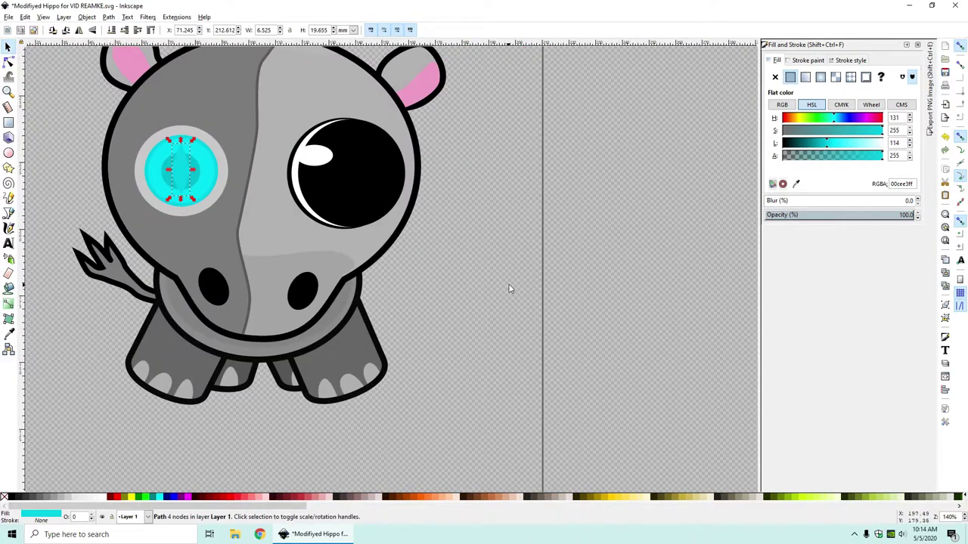
{"action": "left_click", "coordinate": [509, 288]}
{"action": "scroll", "coordinate": [482, 281], "scroll_direction": "down", "scroll_amount": 1}
{"action": "scroll", "coordinate": [302, 217], "scroll_direction": "down", "scroll_amount": 2}
{"action": "scroll", "coordinate": [238, 193], "scroll_direction": "up", "scroll_amount": 4}
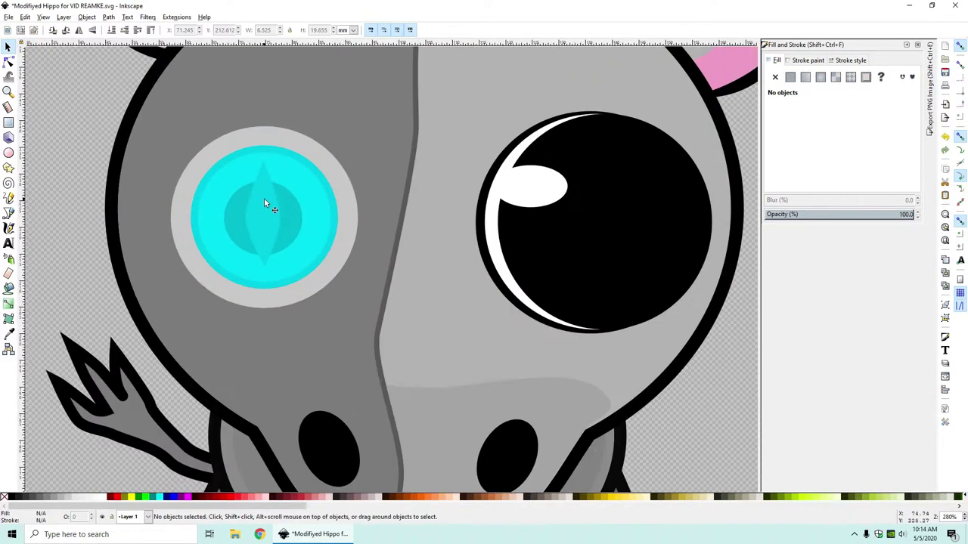
Step: Shorten the slit to about 16.5 mm tall, centre it on the teal pupil, and clear the selection
{"action": "left_click", "coordinate": [264, 199]}
{"action": "left_click_drag", "start_coordinate": [266, 166], "coordinate": [260, 199]}
{"action": "left_click", "coordinate": [260, 199]}
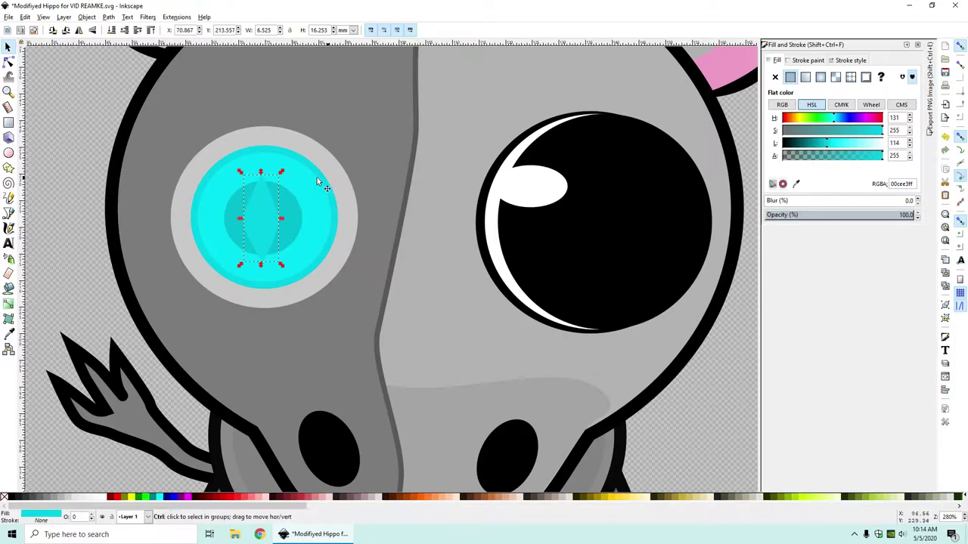
{"action": "scroll", "coordinate": [260, 170], "scroll_direction": "up", "scroll_amount": 4}
{"action": "scroll", "coordinate": [255, 190], "scroll_direction": "down", "scroll_amount": 5}
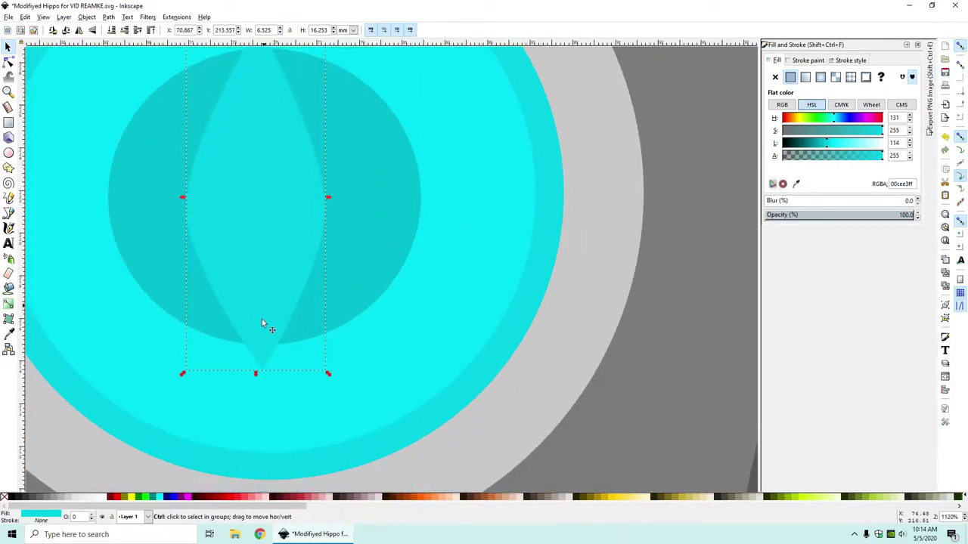
{"action": "left_click_drag", "start_coordinate": [257, 373], "coordinate": [257, 382]}
{"action": "scroll", "coordinate": [257, 375], "scroll_direction": "down", "scroll_amount": 5}
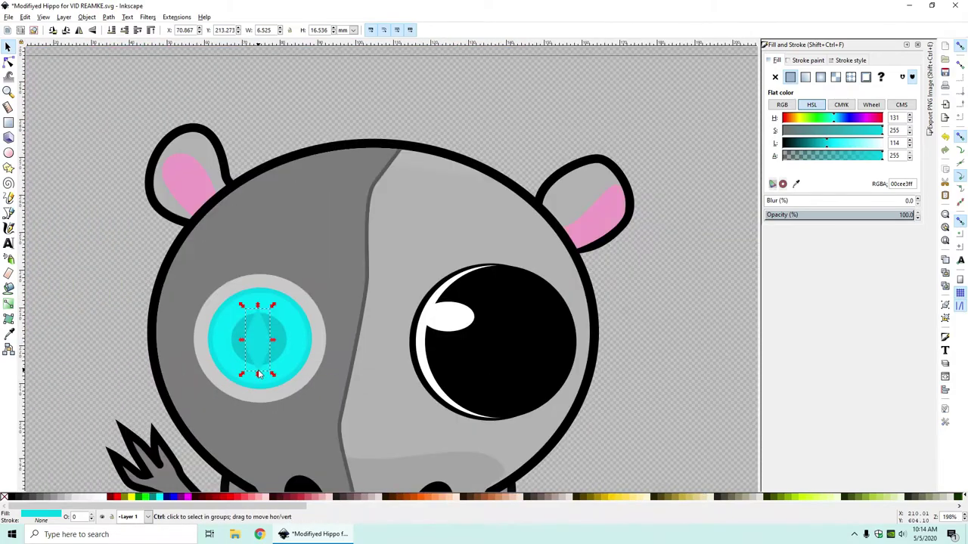
{"action": "scroll", "coordinate": [325, 363], "scroll_direction": "down", "scroll_amount": 4}
{"action": "key", "text": "Escape"}
{"action": "scroll", "coordinate": [601, 333], "scroll_direction": "down", "scroll_amount": 2}
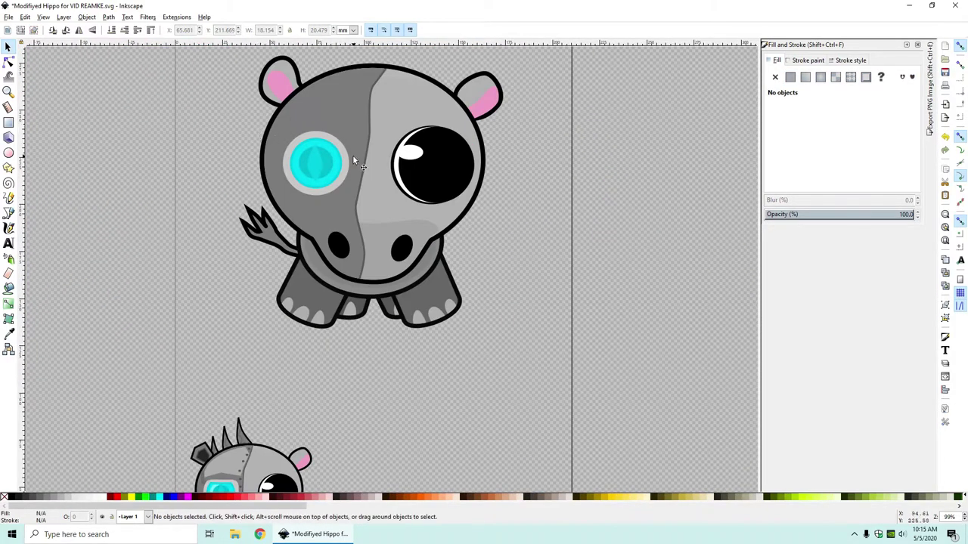
Step: Draw an ellipse about 9.4 mm wide and 13.4 mm tall over the left half of the pupil
{"action": "scroll", "coordinate": [350, 161], "scroll_direction": "down", "scroll_amount": 2}
{"action": "scroll", "coordinate": [340, 148], "scroll_direction": "up", "scroll_amount": 2}
{"action": "scroll", "coordinate": [335, 141], "scroll_direction": "up", "scroll_amount": 1}
{"action": "scroll", "coordinate": [343, 240], "scroll_direction": "up", "scroll_amount": 3}
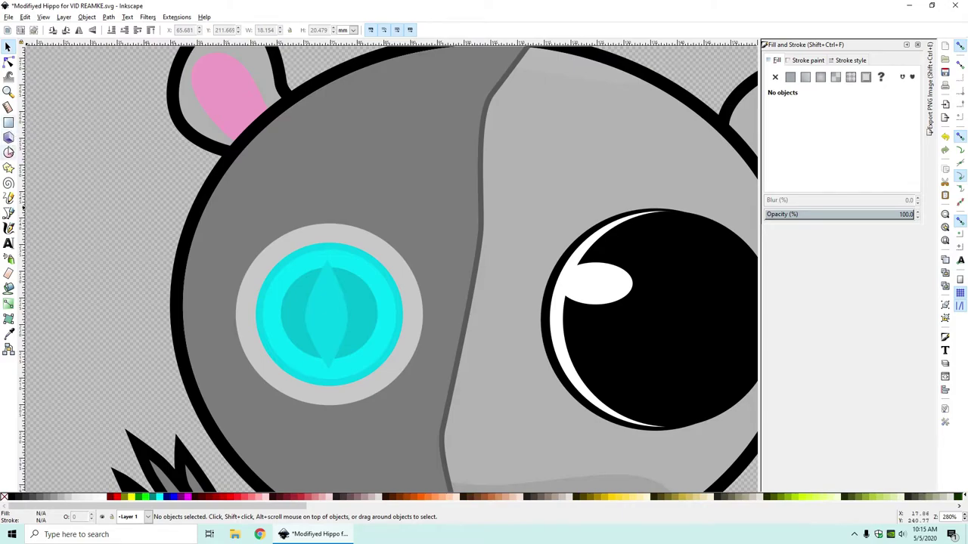
{"action": "key", "text": "e"}
{"action": "scroll", "coordinate": [287, 310], "scroll_direction": "up", "scroll_amount": 1}
{"action": "left_click_drag", "start_coordinate": [276, 260], "coordinate": [351, 364]}
Step: Fill the new ellipse with the light cyan sampled from the highlight of the reference eye
{"action": "key", "text": "d"}
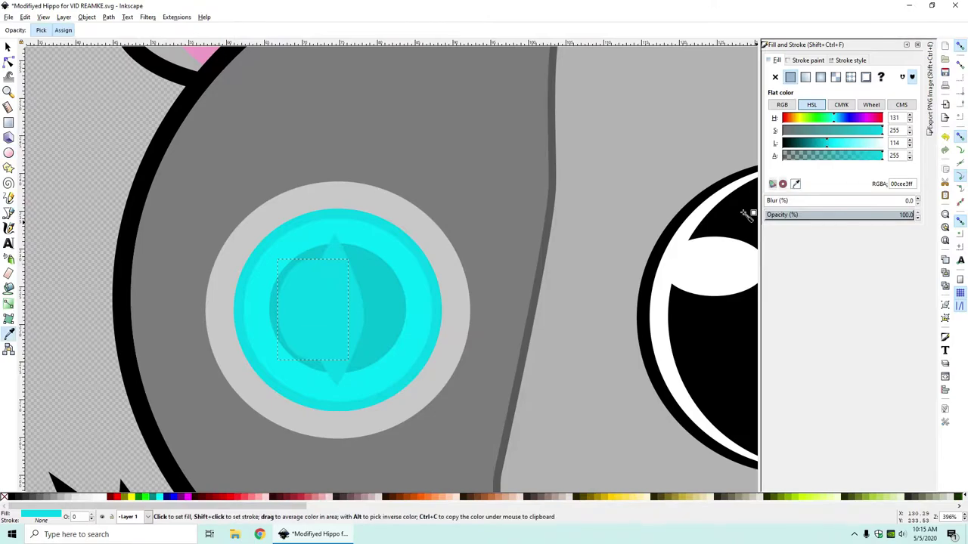
{"action": "key", "text": "1"}
{"action": "scroll", "coordinate": [439, 416], "scroll_direction": "down", "scroll_amount": 5}
{"action": "scroll", "coordinate": [438, 416], "scroll_direction": "down", "scroll_amount": 3}
{"action": "left_click", "coordinate": [386, 395]}
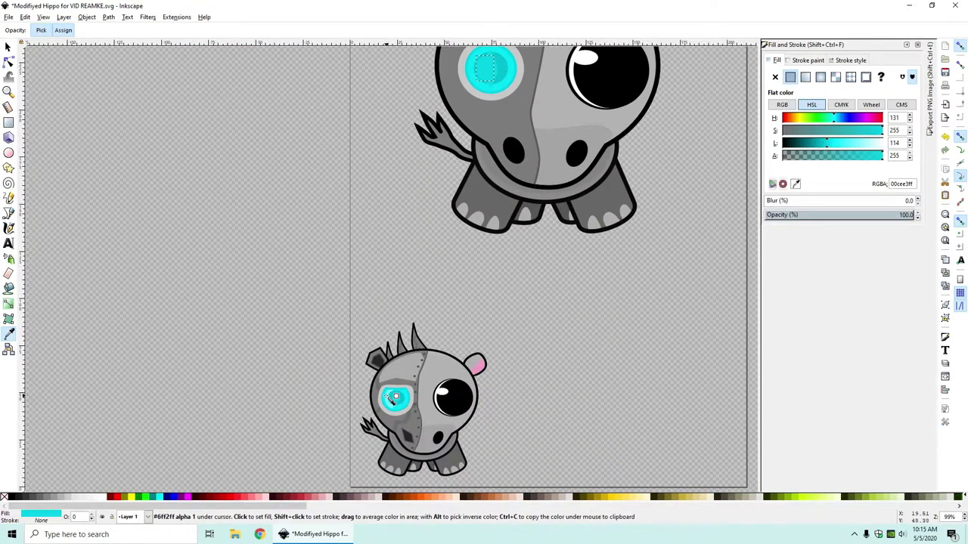
{"action": "key", "text": "e"}
{"action": "scroll", "coordinate": [502, 180], "scroll_direction": "up", "scroll_amount": 7}
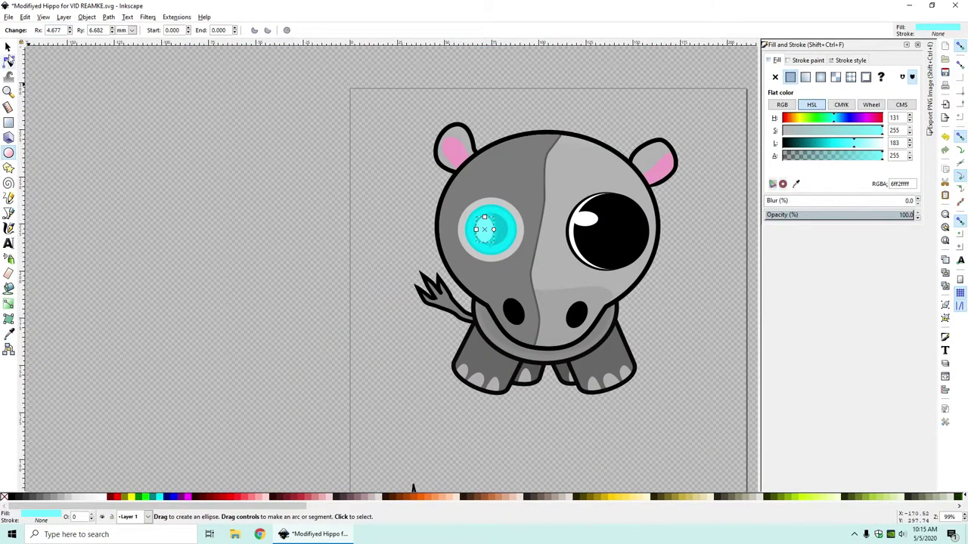
Step: Enlarge the light ellipse to about 11.6 by 16.5 mm, shift it to the pupil's left edge, and lower it behind the pupil and slit
{"action": "left_click", "coordinate": [8, 47]}
{"action": "scroll", "coordinate": [503, 178], "scroll_direction": "up", "scroll_amount": 4}
{"action": "left_click_drag", "start_coordinate": [470, 321], "coordinate": [413, 342]}
{"action": "key", "text": "Page_Down"}
{"action": "key", "text": "Page_Down"}
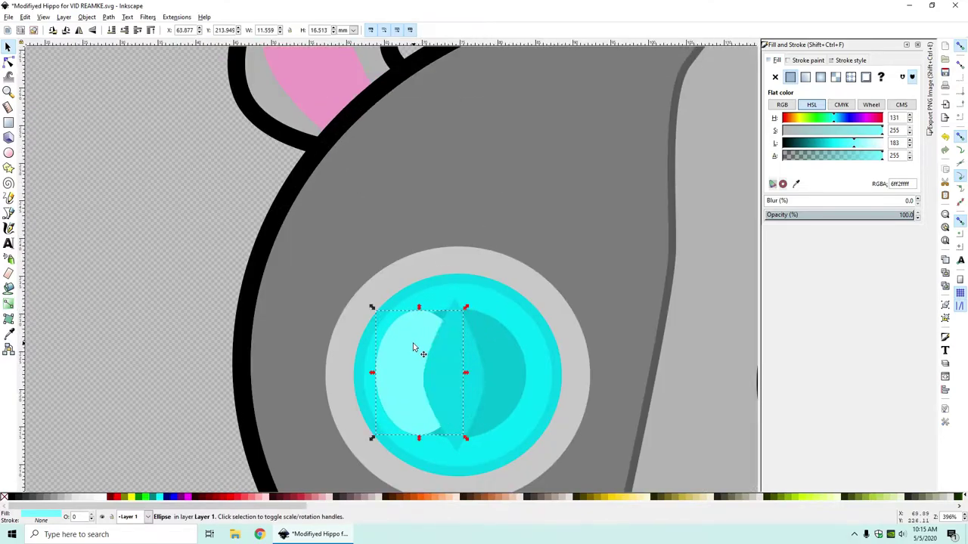
Step: Convert the highlight ellipse to a path and reshape its nodes into a slim crescent hugging the pupil's left edge
{"action": "left_click", "coordinate": [110, 17]}
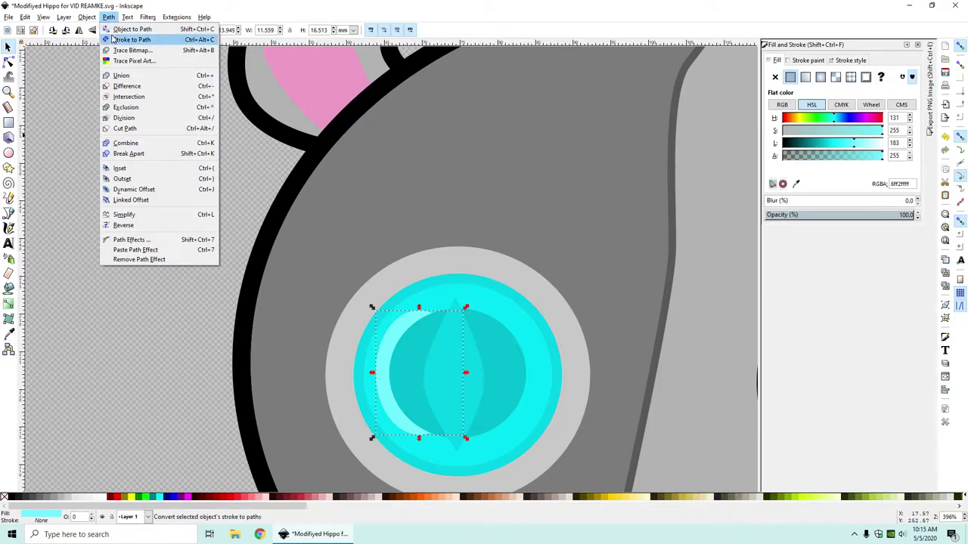
{"action": "left_click", "coordinate": [132, 28]}
{"action": "scroll", "coordinate": [478, 353], "scroll_direction": "up", "scroll_amount": 1}
{"action": "key", "text": "n"}
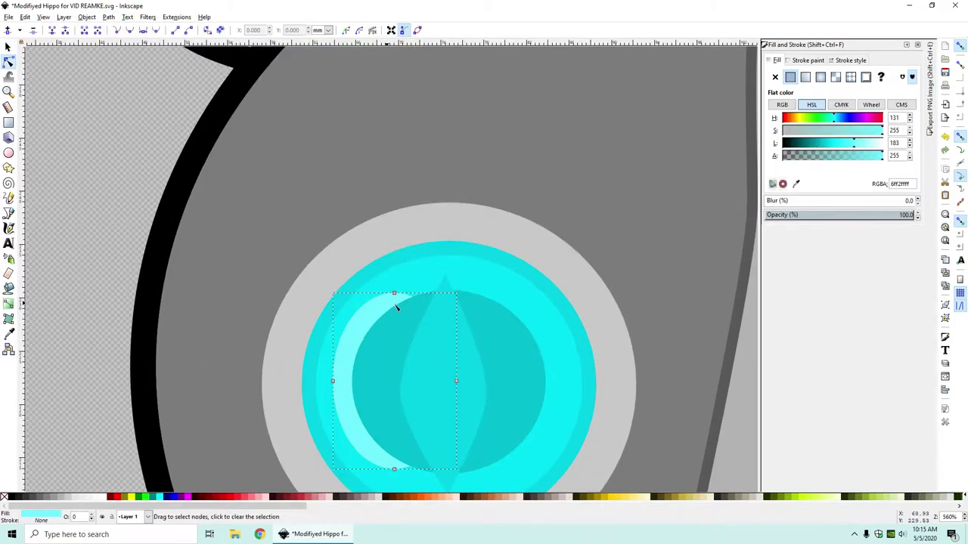
{"action": "left_click_drag", "start_coordinate": [395, 295], "coordinate": [428, 286]}
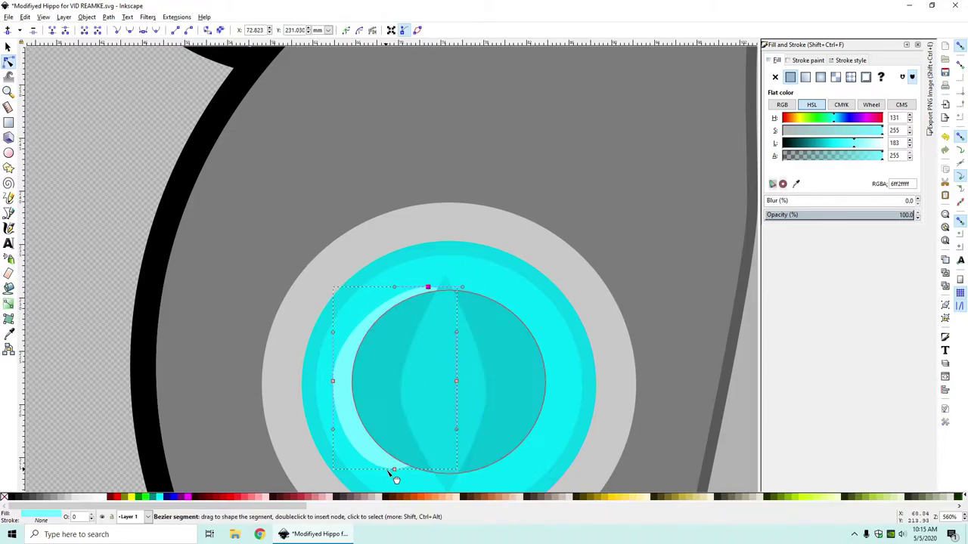
{"action": "left_click_drag", "start_coordinate": [395, 470], "coordinate": [418, 476]}
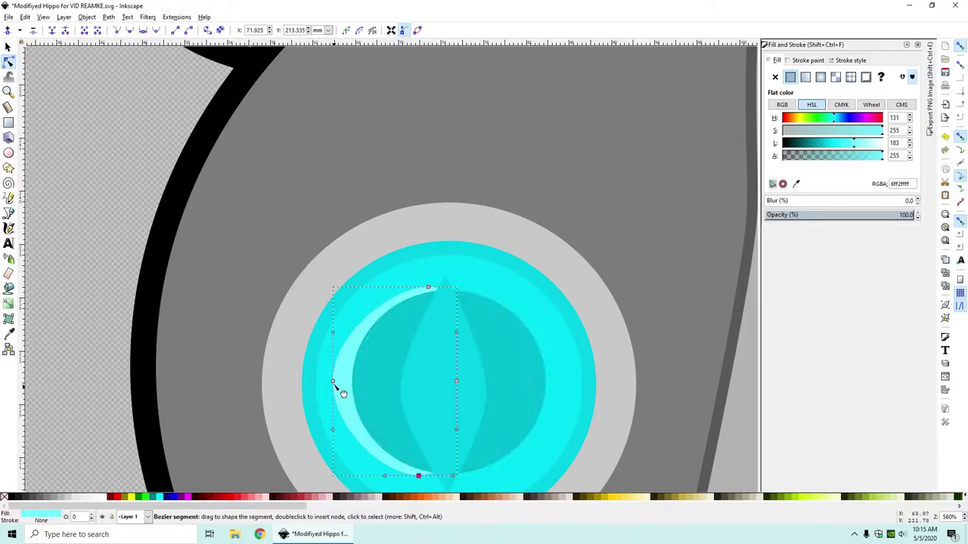
{"action": "left_click_drag", "start_coordinate": [333, 381], "coordinate": [333, 378]}
{"action": "left_click_drag", "start_coordinate": [335, 335], "coordinate": [340, 311]}
{"action": "left_click_drag", "start_coordinate": [329, 412], "coordinate": [336, 444]}
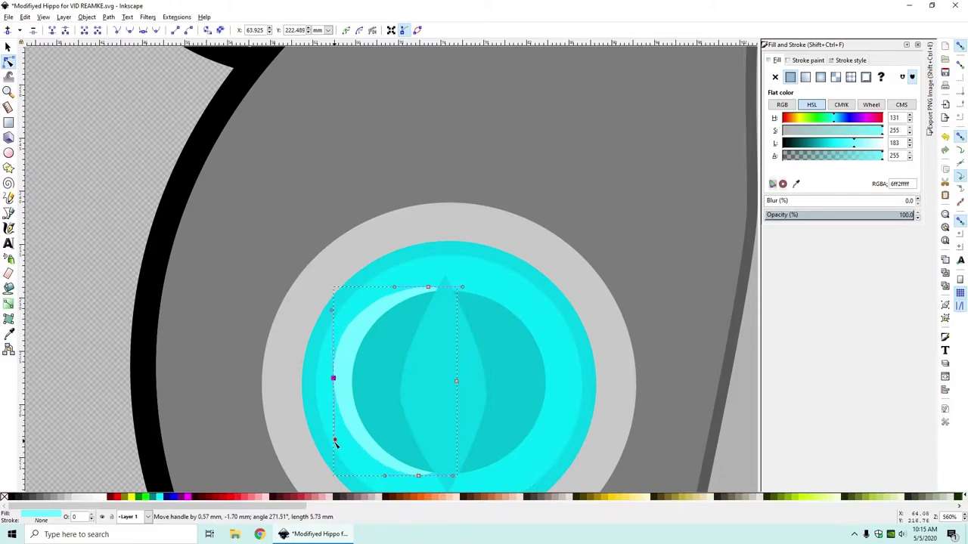
{"action": "mouse_move", "coordinate": [334, 379]}
{"action": "left_mouse_down"}
{"action": "mouse_move", "coordinate": [348, 384]}
{"action": "mouse_move", "coordinate": [335, 382]}
{"action": "left_mouse_up"}
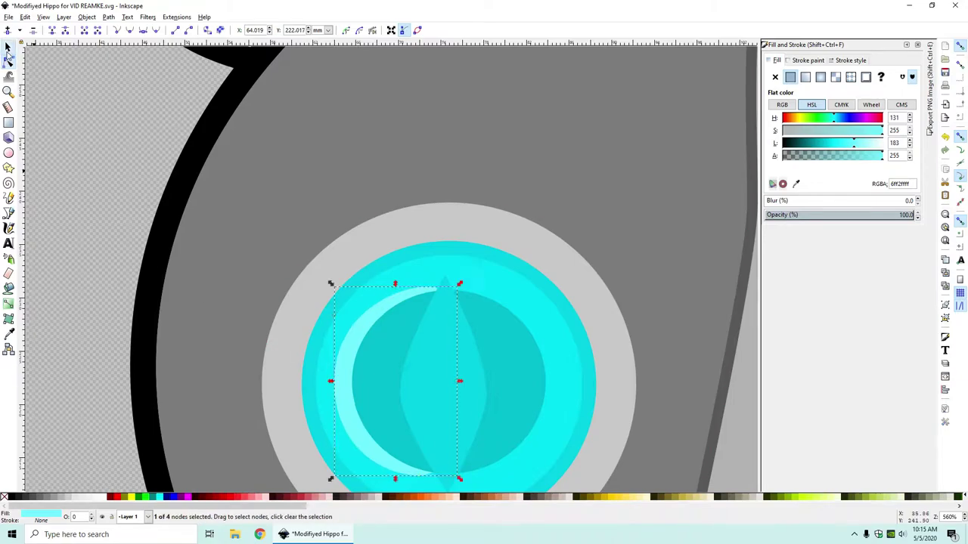
{"action": "left_click", "coordinate": [8, 49]}
{"action": "scroll", "coordinate": [411, 195], "scroll_direction": "down", "scroll_amount": 3}
{"action": "left_click", "coordinate": [237, 270]}
Step: Nudge the light gray ring so it sits evenly around the cyan eye, and clear the selection
{"action": "scroll", "coordinate": [237, 270], "scroll_direction": "down", "scroll_amount": 3}
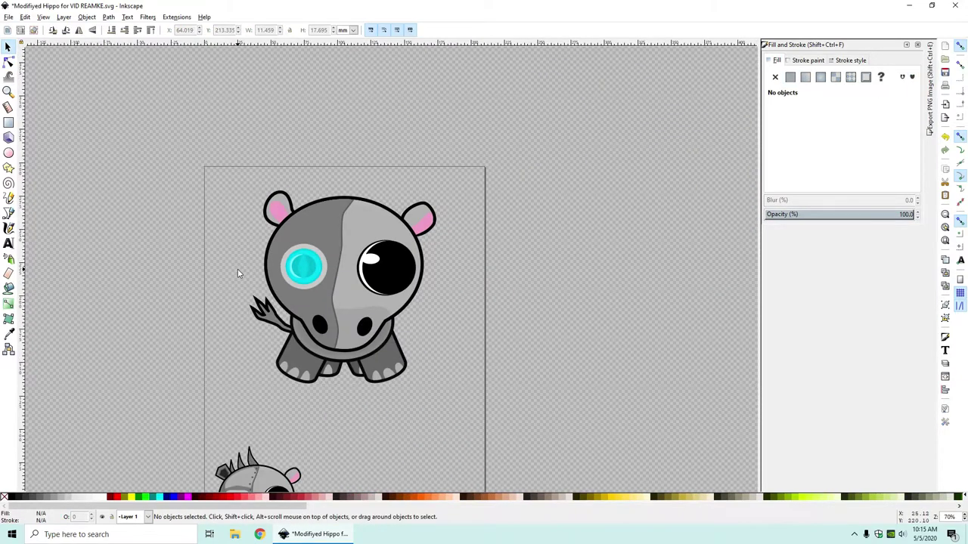
{"action": "scroll", "coordinate": [237, 269], "scroll_direction": "down", "scroll_amount": 3}
{"action": "scroll", "coordinate": [285, 176], "scroll_direction": "up", "scroll_amount": 5}
{"action": "scroll", "coordinate": [307, 236], "scroll_direction": "down", "scroll_amount": 2}
{"action": "scroll", "coordinate": [322, 86], "scroll_direction": "down", "scroll_amount": 2}
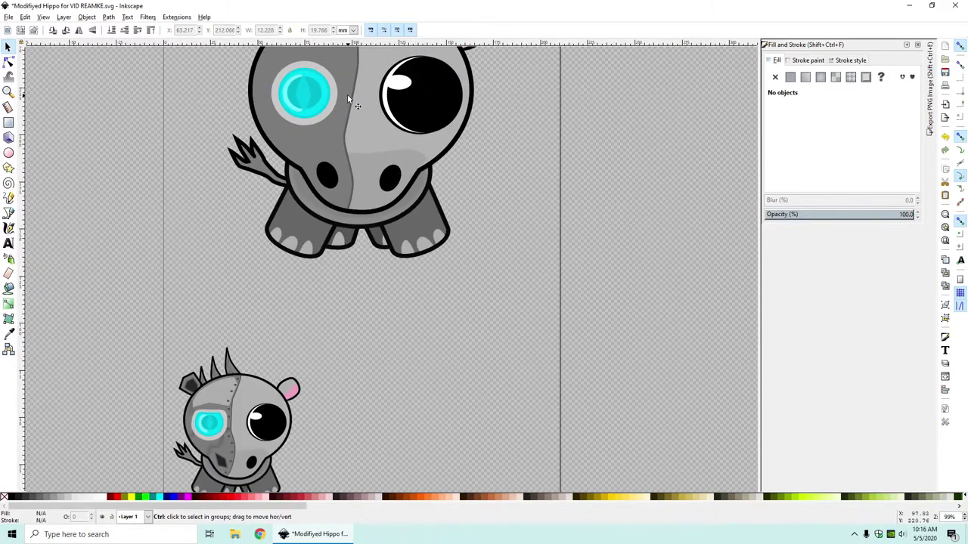
{"action": "left_click", "coordinate": [336, 94], "text": "ctrl"}
{"action": "scroll", "coordinate": [337, 96], "scroll_direction": "up", "scroll_amount": 2}
{"action": "left_click_drag", "start_coordinate": [340, 97], "coordinate": [343, 98]}
{"action": "left_click", "coordinate": [319, 120]}
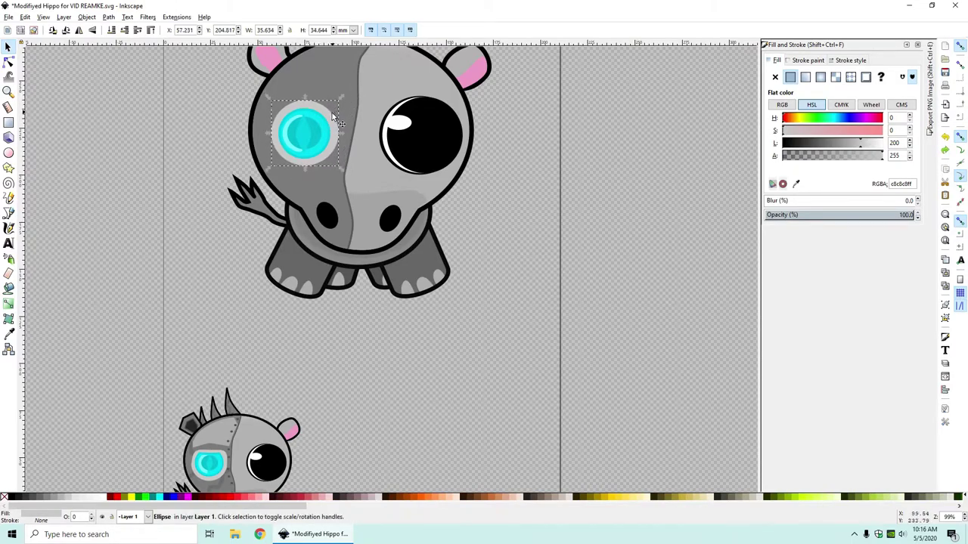
{"action": "left_click_drag", "start_coordinate": [333, 114], "coordinate": [333, 115]}
{"action": "left_click", "coordinate": [558, 274]}
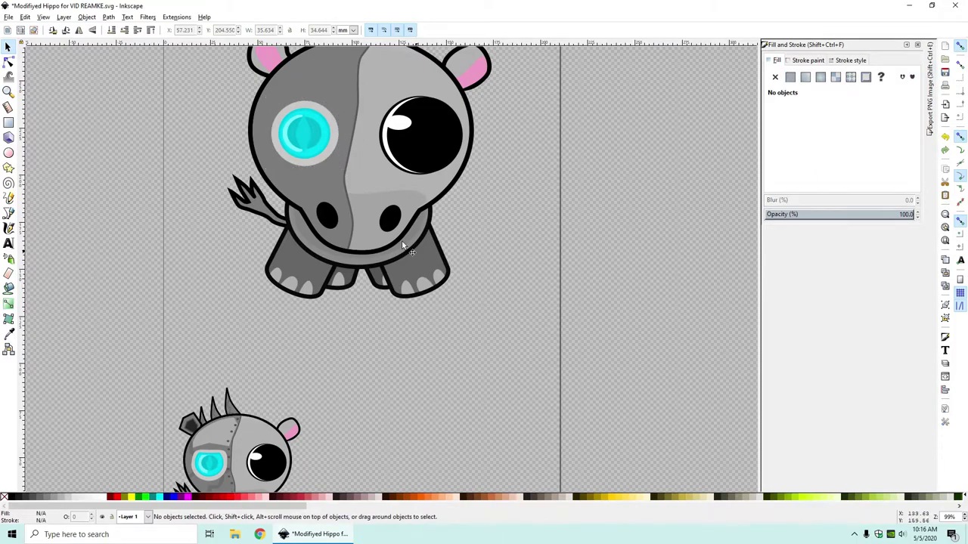
Step: Draw a rectangle about 38.9 by 12.7 mm and place it across the top of the robot eye
{"action": "scroll", "coordinate": [306, 121], "scroll_direction": "up", "scroll_amount": 3}
{"action": "left_click", "coordinate": [8, 123]}
{"action": "scroll", "coordinate": [211, 201], "scroll_direction": "up", "scroll_amount": 5}
{"action": "mouse_move", "coordinate": [222, 199]}
{"action": "left_mouse_down"}
{"action": "mouse_move", "coordinate": [456, 277]}
{"action": "mouse_move", "coordinate": [429, 267]}
{"action": "left_mouse_up"}
{"action": "key", "text": "s"}
{"action": "mouse_move", "coordinate": [323, 233]}
{"action": "left_mouse_down"}
{"action": "mouse_move", "coordinate": [299, 245]}
{"action": "mouse_move", "coordinate": [309, 214]}
{"action": "mouse_move", "coordinate": [339, 190]}
{"action": "mouse_move", "coordinate": [317, 230]}
{"action": "left_mouse_up"}
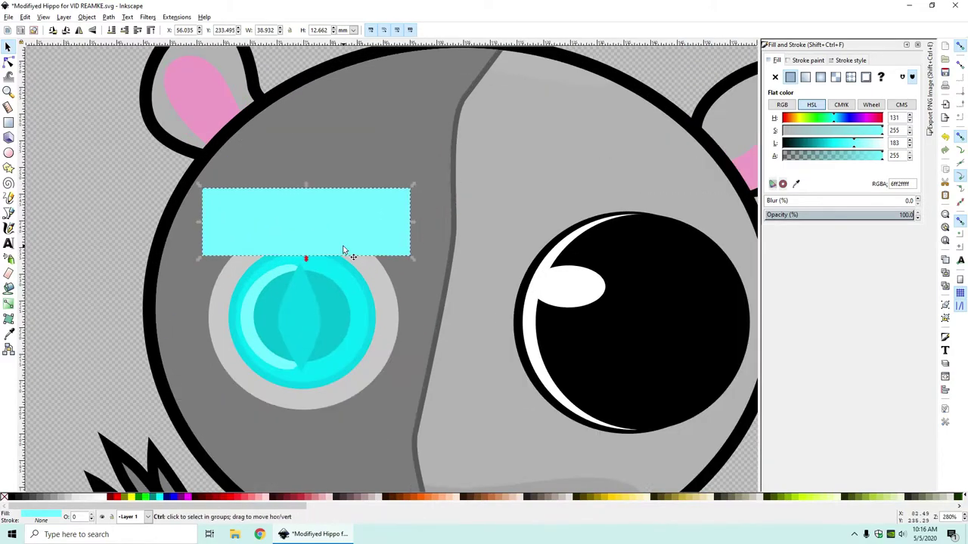
Step: Subtract the rectangle from the light gray ring to cut its top flat, keeping a copy of the rectangle in place
{"action": "left_click", "coordinate": [383, 280], "text": "shift"}
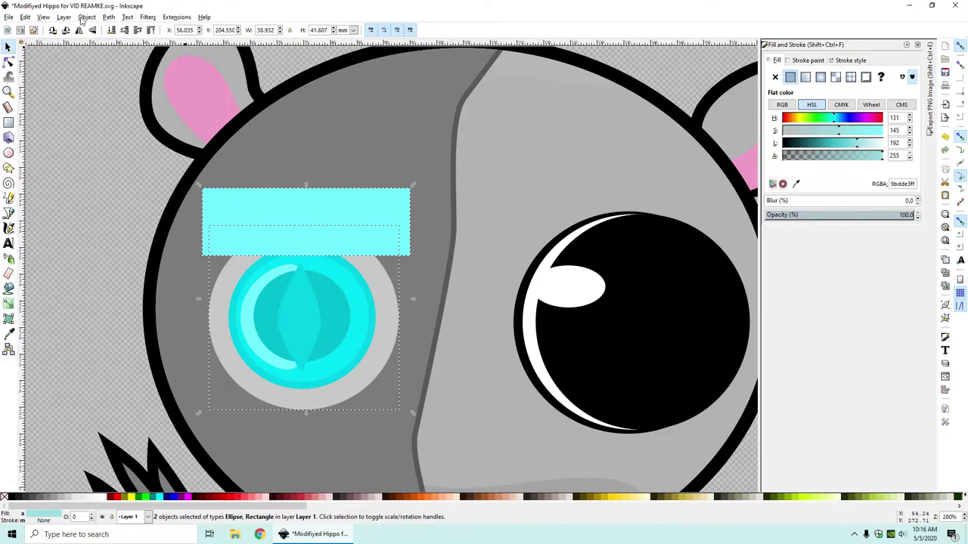
{"action": "left_click", "coordinate": [108, 18]}
{"action": "left_click", "coordinate": [136, 89]}
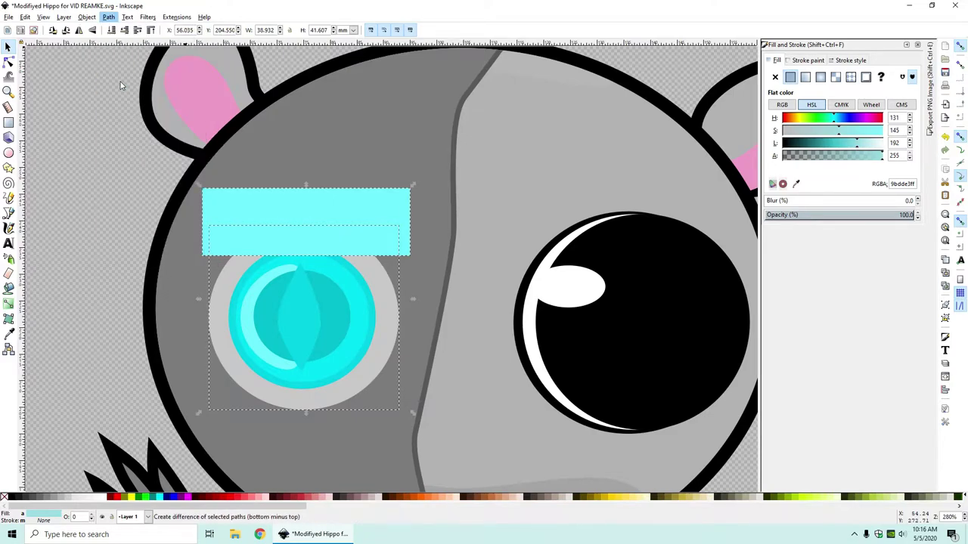
{"action": "left_click", "coordinate": [97, 206]}
{"action": "left_click_drag", "start_coordinate": [313, 191], "coordinate": [378, 96]}
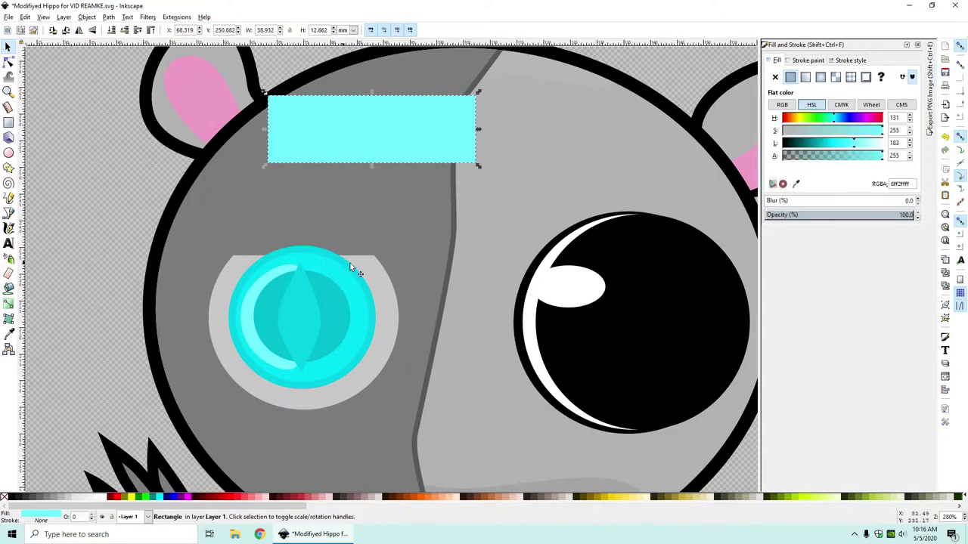
{"action": "key", "text": "ctrl+z"}
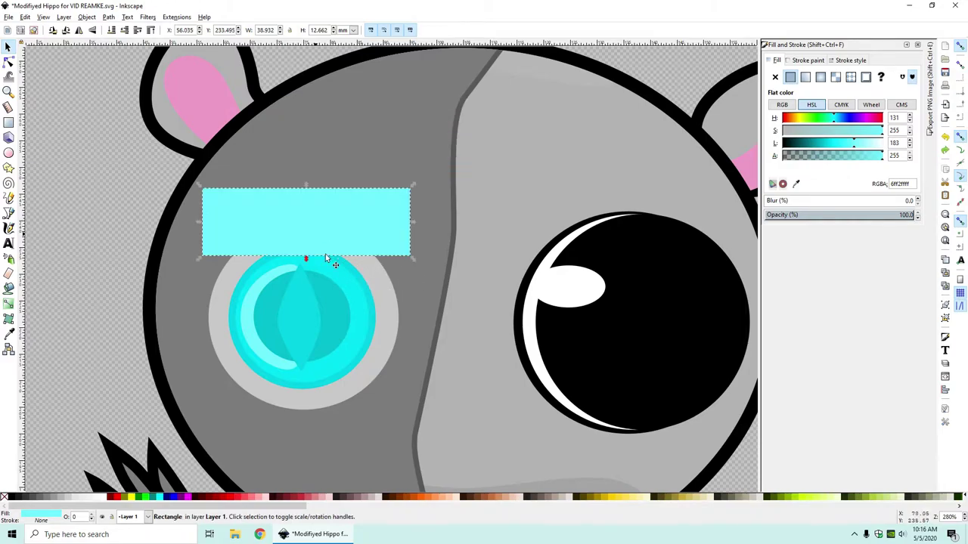
Step: Subtract the remaining rectangle from the cyan circle to trim its top, and clear the selection
{"action": "left_click", "coordinate": [353, 269], "text": "shift"}
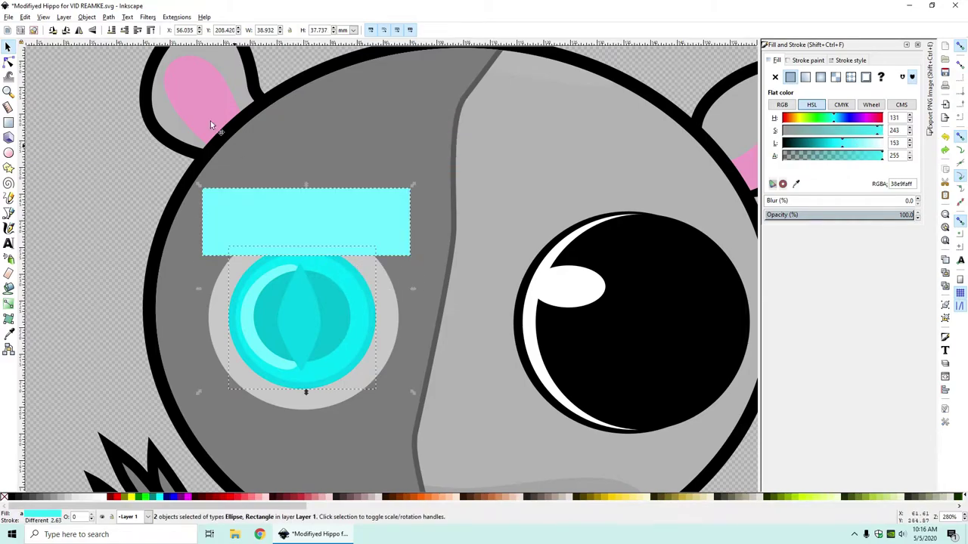
{"action": "left_click", "coordinate": [110, 17]}
{"action": "left_click", "coordinate": [124, 69]}
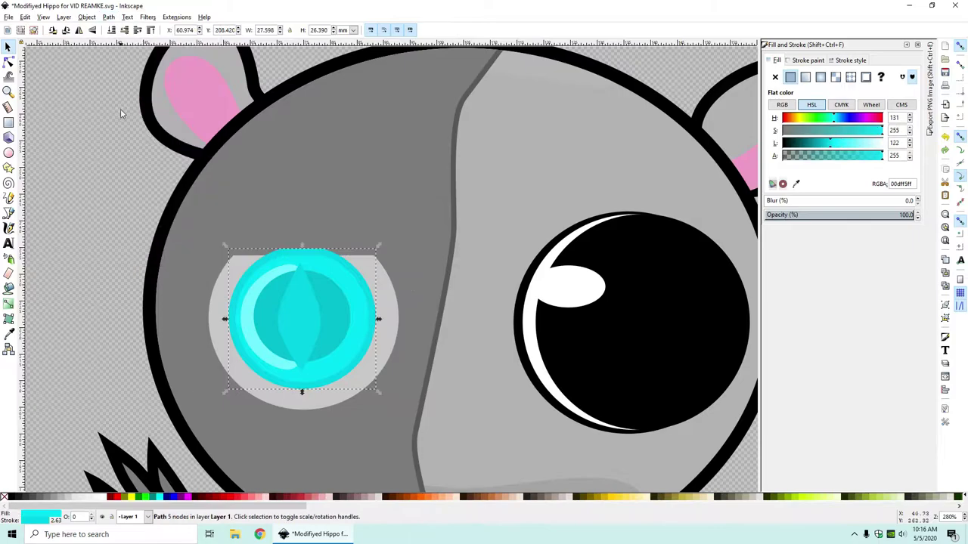
{"action": "left_click", "coordinate": [129, 230]}
{"action": "scroll", "coordinate": [221, 259], "scroll_direction": "down", "scroll_amount": 4}
{"action": "scroll", "coordinate": [214, 315], "scroll_direction": "down", "scroll_amount": 4}
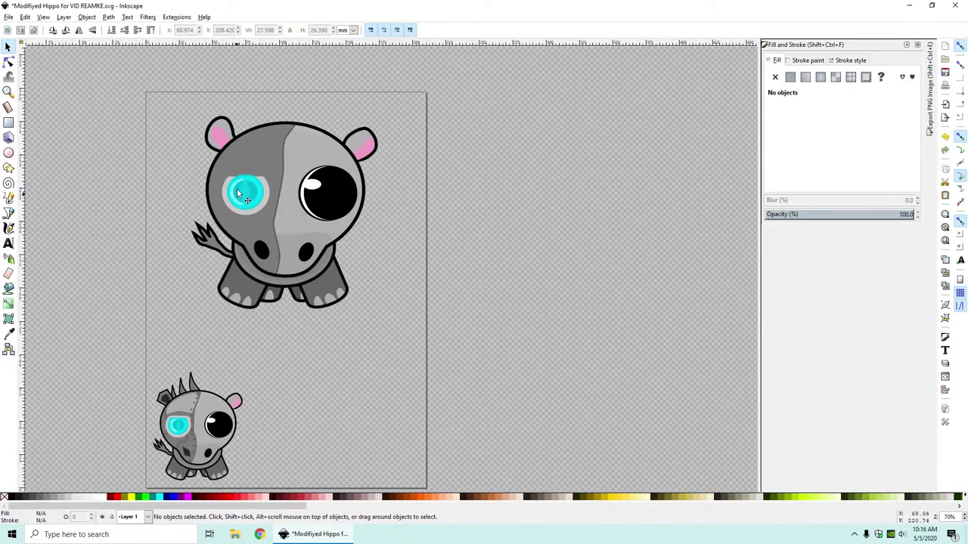
Step: Lower and spread the cyan circle's two top nodes to fit the flat-topped gray ring, and straighten the edge between them
{"action": "scroll", "coordinate": [237, 198], "scroll_direction": "up", "scroll_amount": 4, "text": "ctrl"}
{"action": "left_click", "coordinate": [231, 253]}
{"action": "key", "text": "n"}
{"action": "scroll", "coordinate": [215, 243], "scroll_direction": "up", "scroll_amount": 3, "text": "ctrl"}
{"action": "left_click_drag", "start_coordinate": [203, 233], "coordinate": [206, 252]}
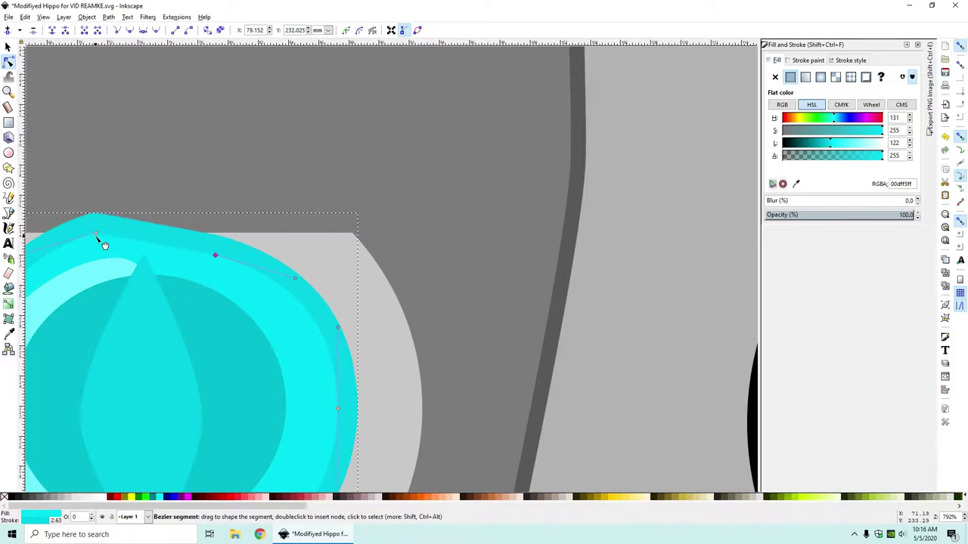
{"action": "left_click_drag", "start_coordinate": [96, 234], "coordinate": [71, 255]}
{"action": "left_click_drag", "start_coordinate": [216, 256], "coordinate": [213, 255]}
{"action": "left_click_drag", "start_coordinate": [144, 253], "coordinate": [139, 257]}
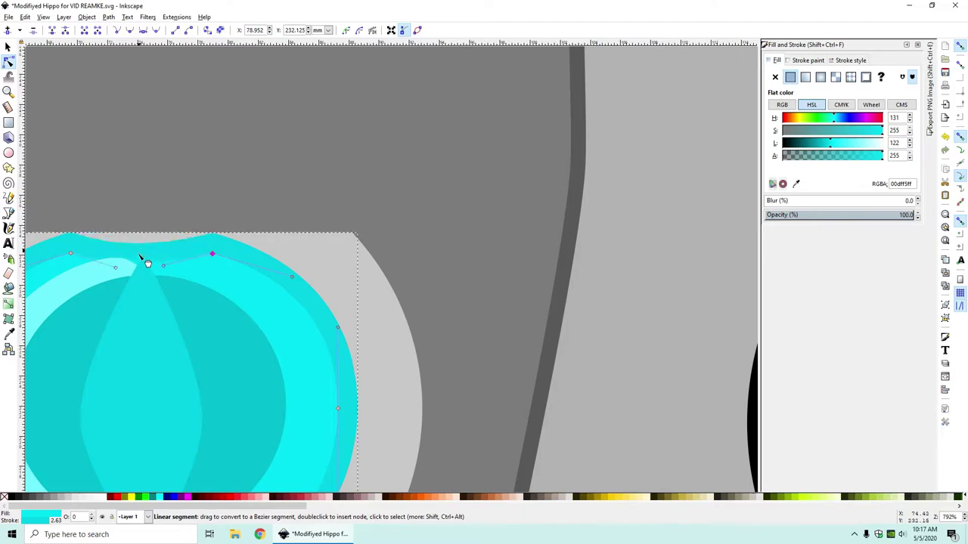
{"action": "key", "text": "Up"}
{"action": "scroll", "coordinate": [148, 127], "scroll_direction": "down", "scroll_amount": 3}
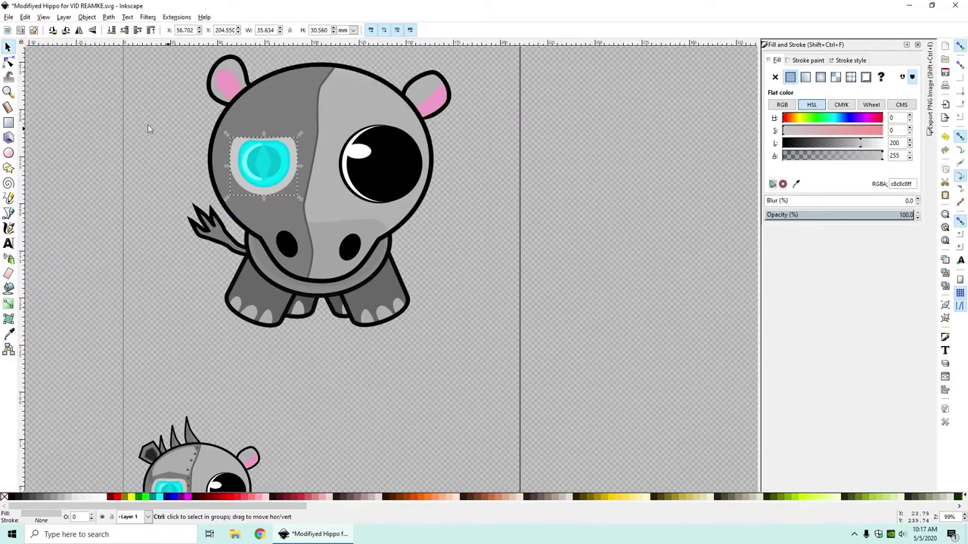
{"action": "left_click", "coordinate": [148, 126]}
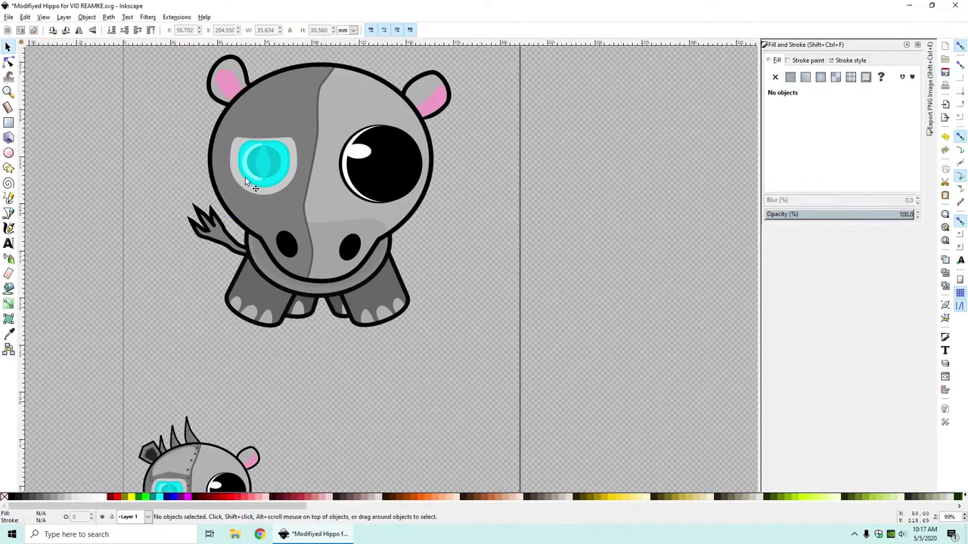
{"action": "left_click", "coordinate": [296, 160]}
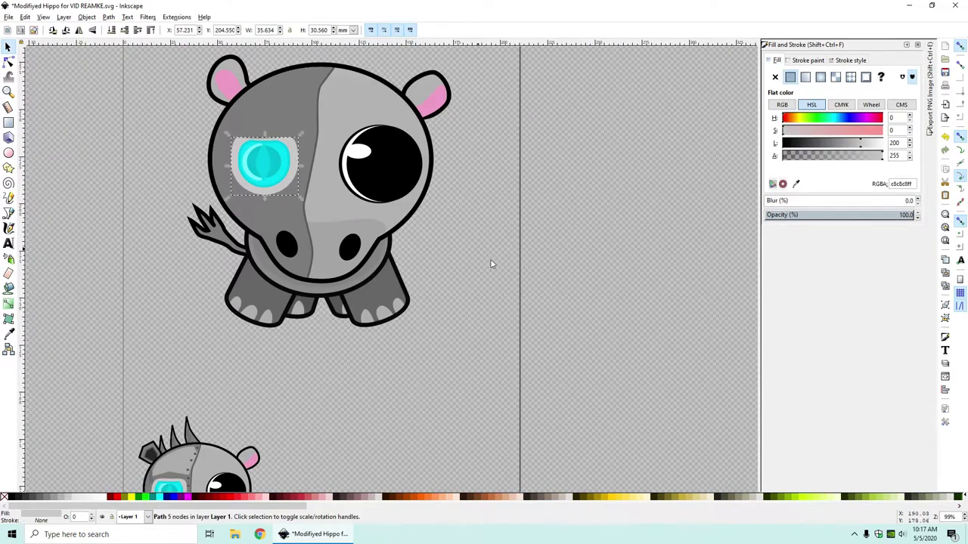
{"action": "left_click", "coordinate": [499, 276]}
{"action": "left_click", "coordinate": [296, 160]}
{"action": "key", "text": "Left"}
{"action": "left_click", "coordinate": [501, 237]}
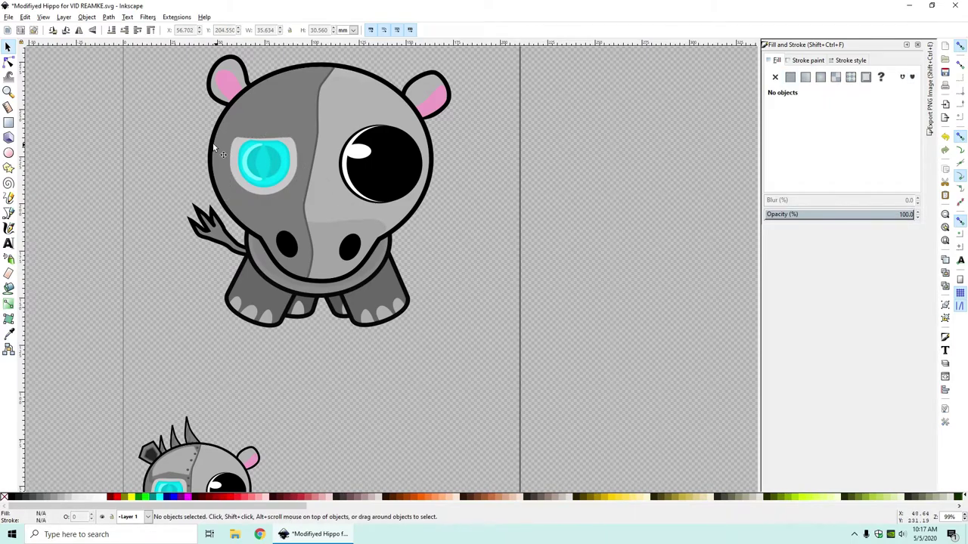
{"action": "scroll", "coordinate": [271, 141], "scroll_direction": "up", "scroll_amount": 2}
{"action": "left_click", "coordinate": [190, 180]}
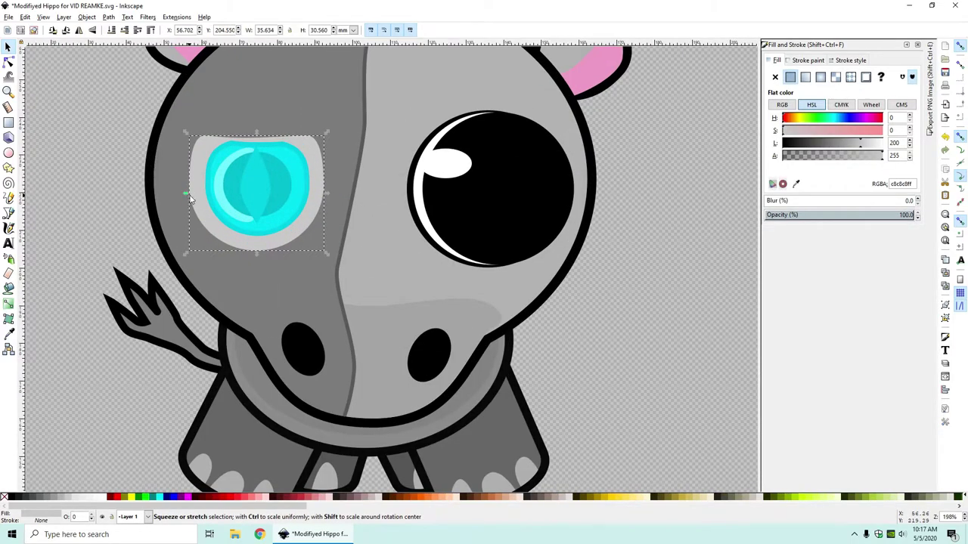
{"action": "left_click", "coordinate": [78, 189]}
{"action": "scroll", "coordinate": [77, 189], "scroll_direction": "down", "scroll_amount": 3}
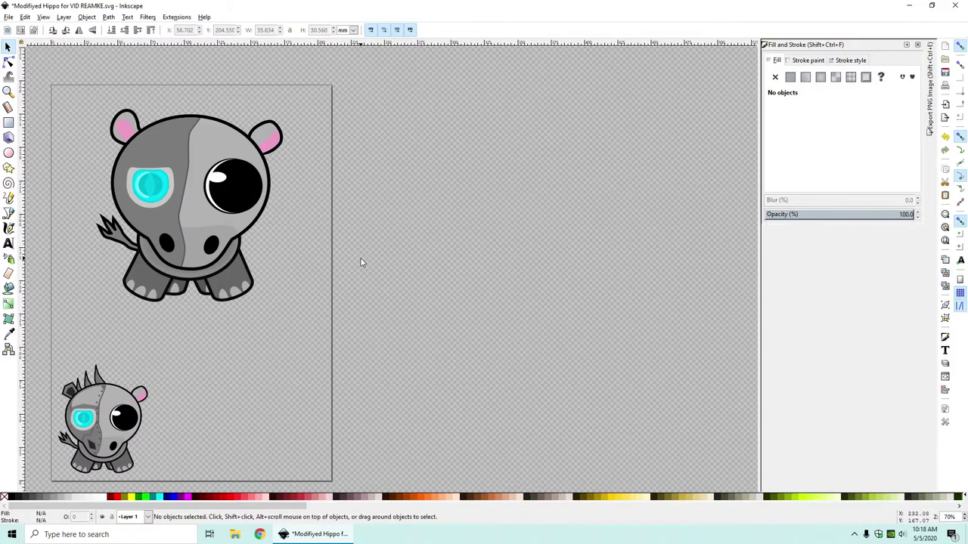
Step: Group the light gray ring and all the cyan parts of the robot eye into one object
{"action": "scroll", "coordinate": [108, 157], "scroll_direction": "up", "scroll_amount": 2}
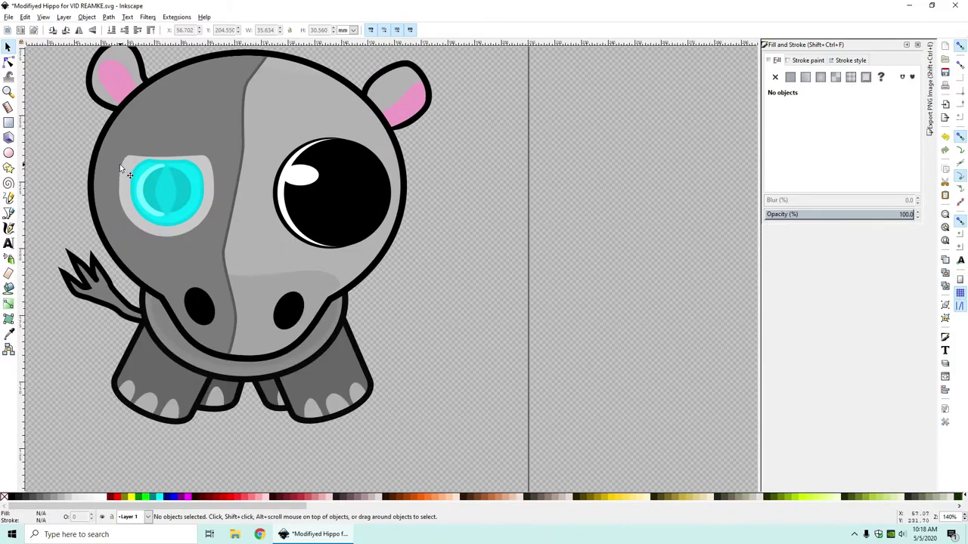
{"action": "left_click", "coordinate": [130, 180]}
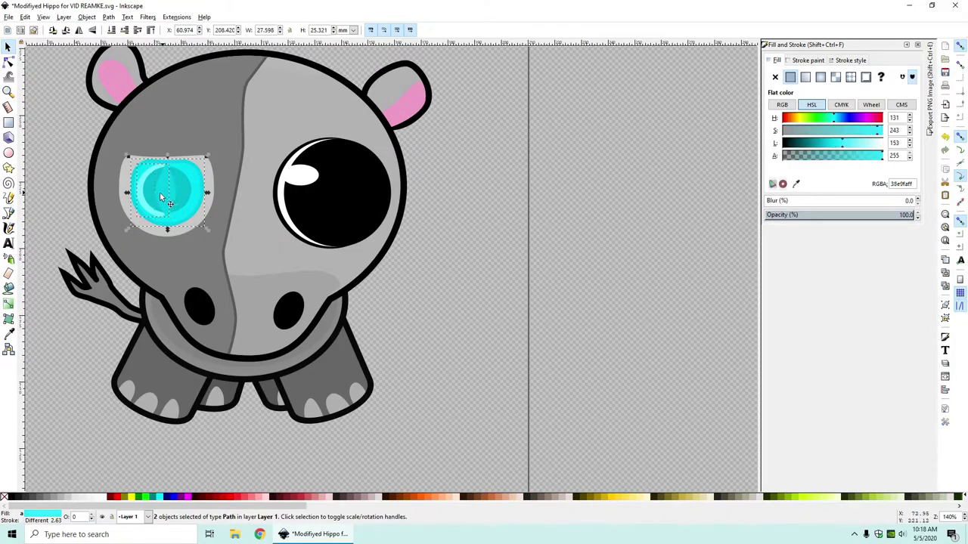
{"action": "left_click", "coordinate": [156, 196], "text": "shift"}
{"action": "scroll", "coordinate": [102, 188], "scroll_direction": "up", "scroll_amount": 4}
{"action": "right_click", "coordinate": [99, 189]}
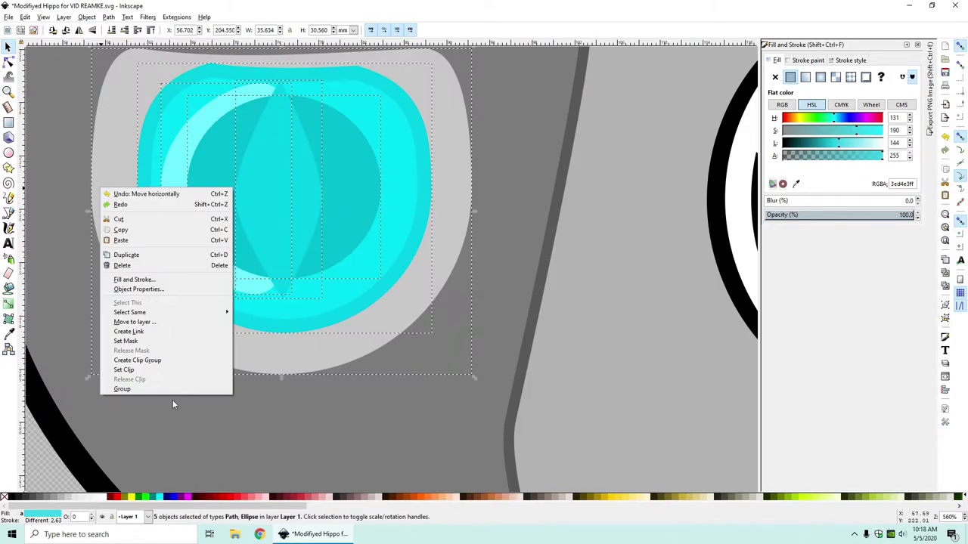
{"action": "left_click", "coordinate": [175, 389]}
Step: Shift the grouped robot eye slightly up and outward on the dark half of the face
{"action": "scroll", "coordinate": [189, 391], "scroll_direction": "down", "scroll_amount": 3}
{"action": "left_click_drag", "start_coordinate": [262, 340], "coordinate": [250, 304]}
{"action": "key", "text": "ctrl+z"}
{"action": "left_click_drag", "start_coordinate": [293, 272], "coordinate": [301, 261]}
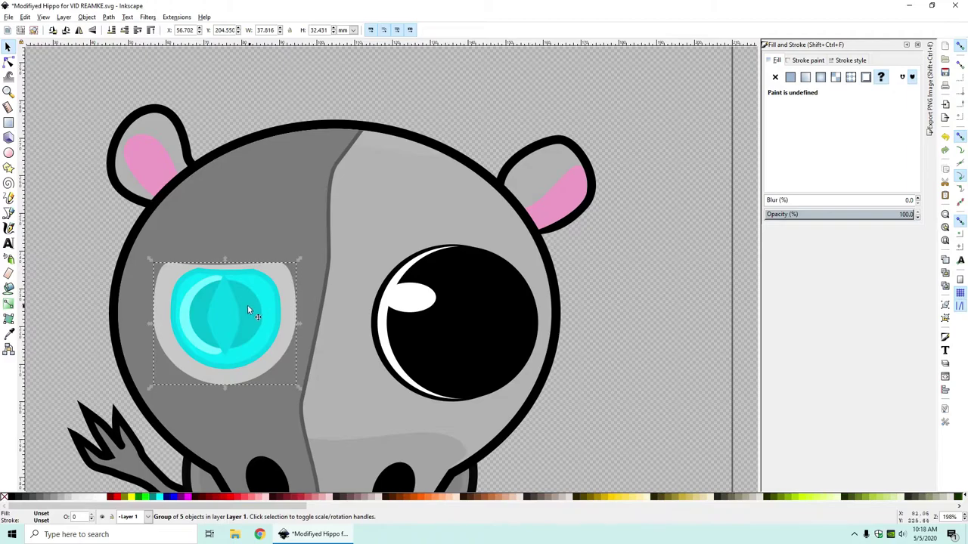
{"action": "left_click_drag", "start_coordinate": [233, 306], "coordinate": [229, 304]}
{"action": "left_click", "coordinate": [704, 344]}
{"action": "scroll", "coordinate": [608, 343], "scroll_direction": "down", "scroll_amount": 4}
{"action": "scroll", "coordinate": [605, 341], "scroll_direction": "down", "scroll_amount": 3}
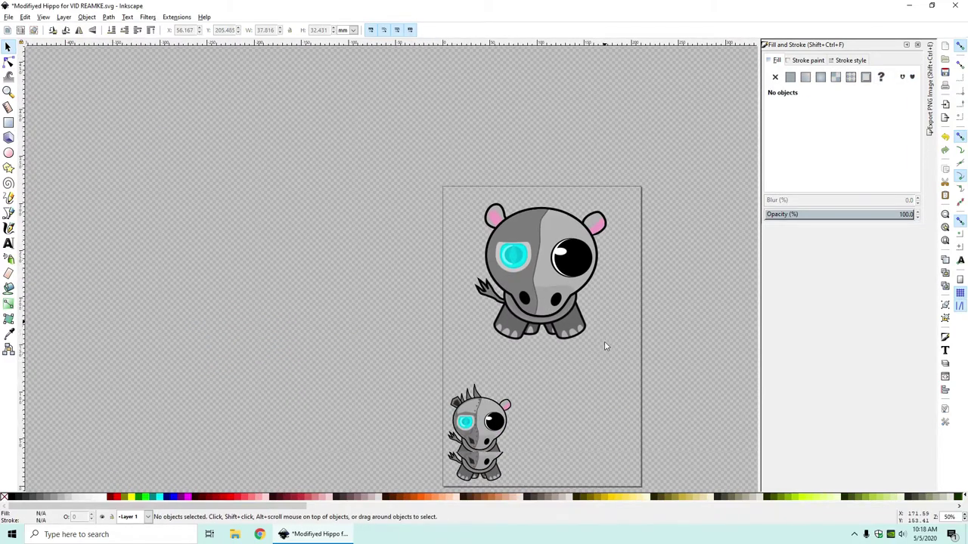
Step: Move the robot eye group about 2 mm lower and save the drawing
{"action": "left_click_drag", "start_coordinate": [602, 340], "coordinate": [525, 310]}
{"action": "left_click", "coordinate": [452, 259]}
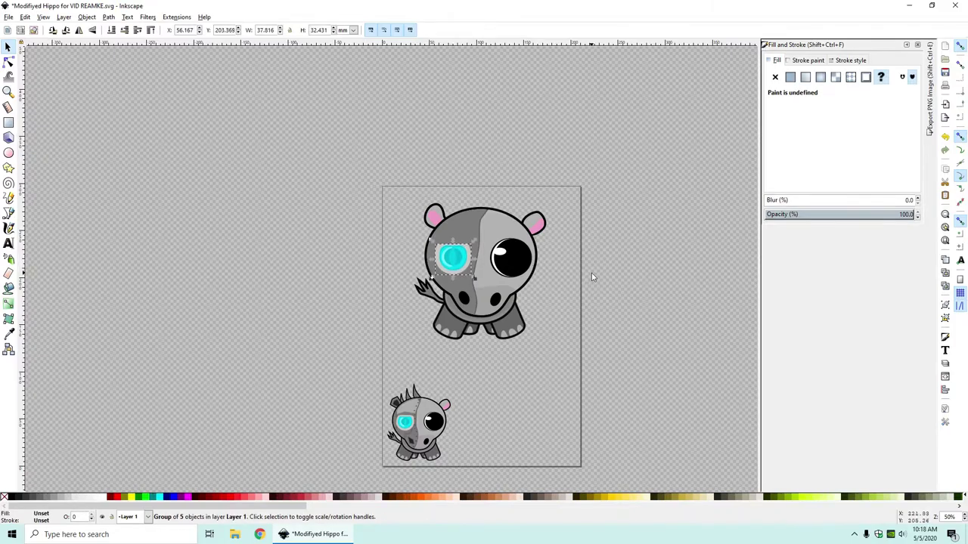
{"action": "left_click", "coordinate": [592, 276]}
{"action": "key", "text": "ctrl+s"}
Step: Draw a closed, narrow four-node shape about 8.7 by 20.6 mm over the dark half's nostril with the Pen tool
{"action": "scroll", "coordinate": [398, 379], "scroll_direction": "up", "scroll_amount": 5}
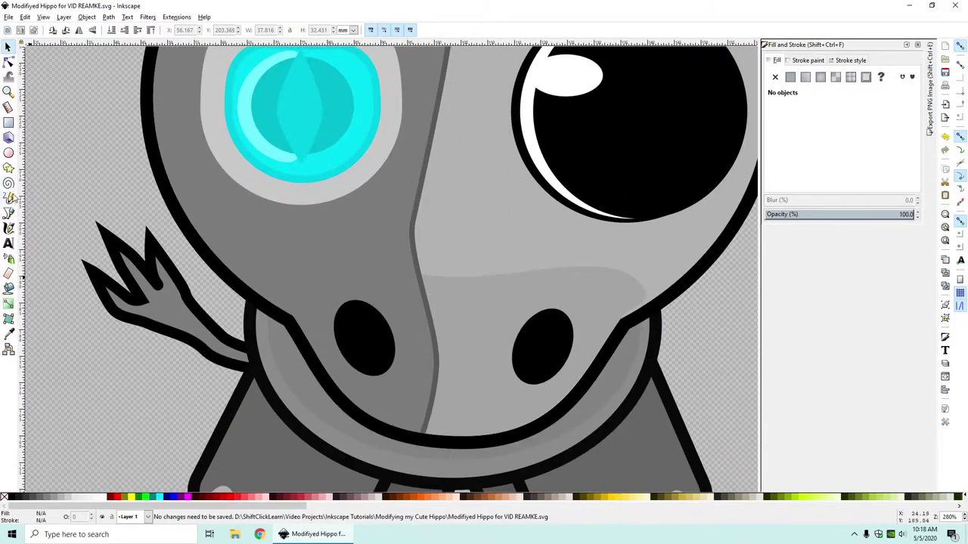
{"action": "left_click", "coordinate": [9, 211]}
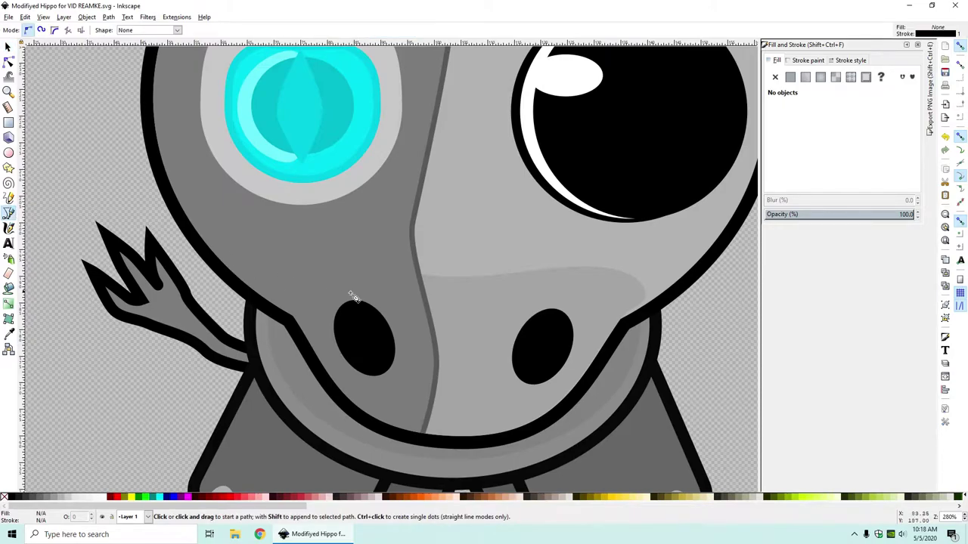
{"action": "scroll", "coordinate": [387, 306], "scroll_direction": "down", "scroll_amount": 5}
{"action": "scroll", "coordinate": [321, 373], "scroll_direction": "up", "scroll_amount": 3}
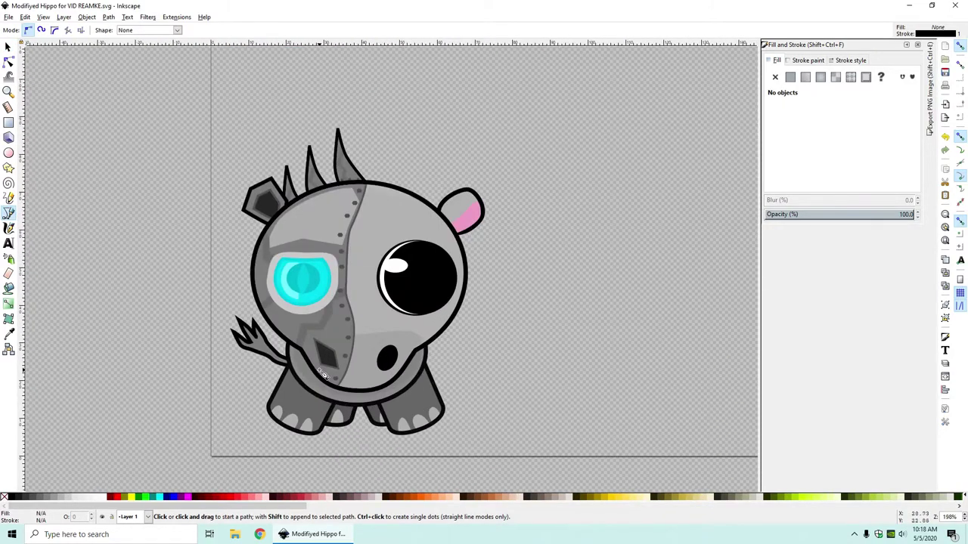
{"action": "scroll", "coordinate": [334, 374], "scroll_direction": "down", "scroll_amount": 4}
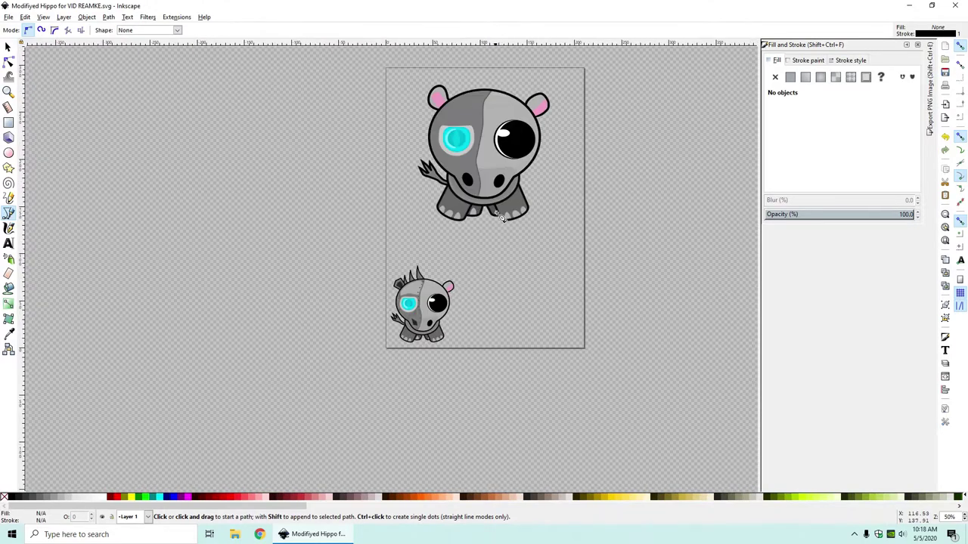
{"action": "scroll", "coordinate": [419, 189], "scroll_direction": "up", "scroll_amount": 2}
{"action": "scroll", "coordinate": [422, 172], "scroll_direction": "up", "scroll_amount": 2}
{"action": "left_click", "coordinate": [405, 297]}
{"action": "left_click", "coordinate": [438, 319]}
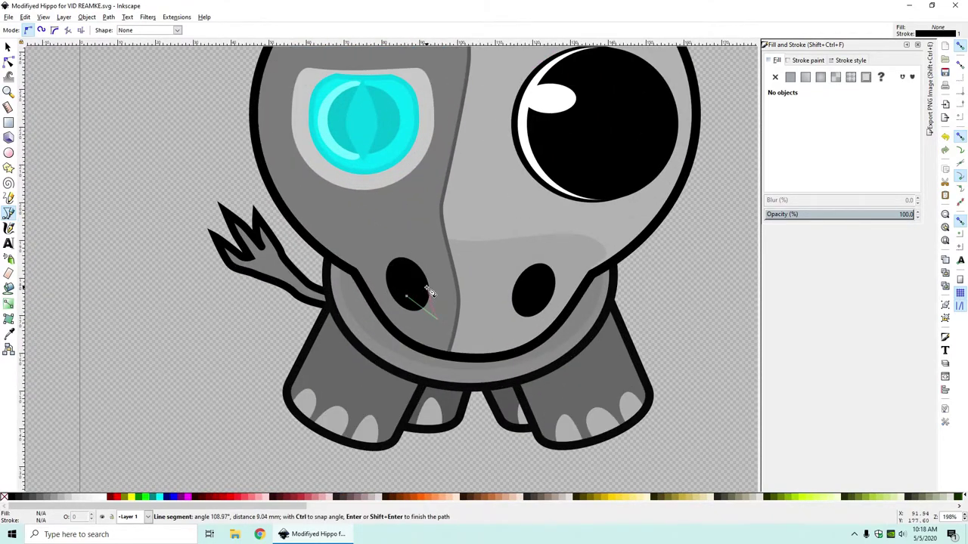
{"action": "left_click", "coordinate": [418, 245]}
{"action": "left_click", "coordinate": [412, 300]}
Step: Fill the new nostril shape with the dark color sampled from the robot nostril of the small reference hippo
{"action": "left_click", "coordinate": [9, 47]}
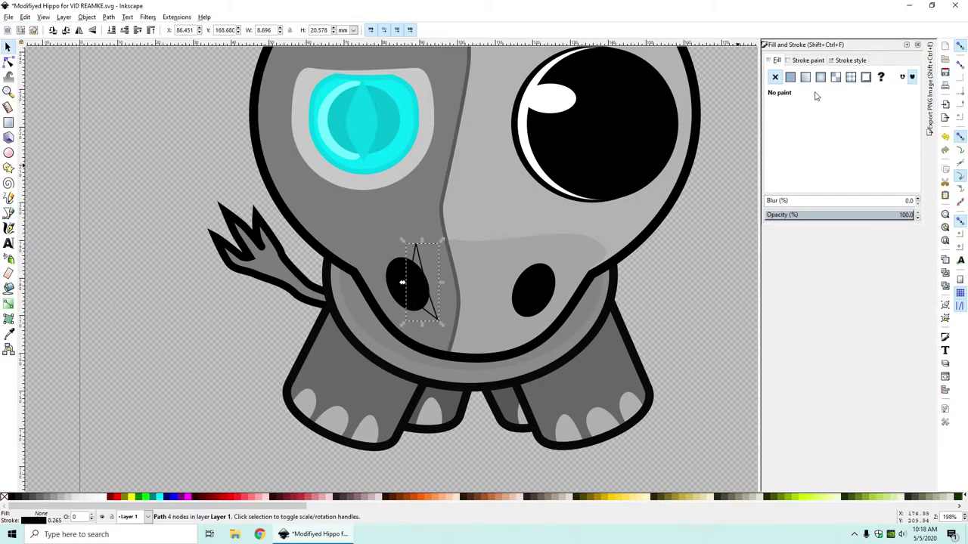
{"action": "left_click", "coordinate": [790, 76]}
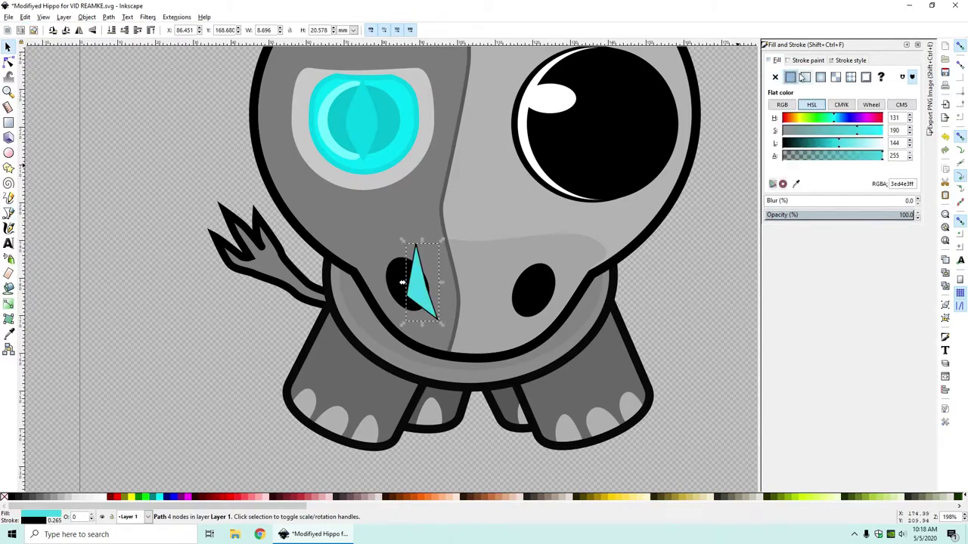
{"action": "left_click", "coordinate": [795, 183]}
{"action": "key", "text": "5"}
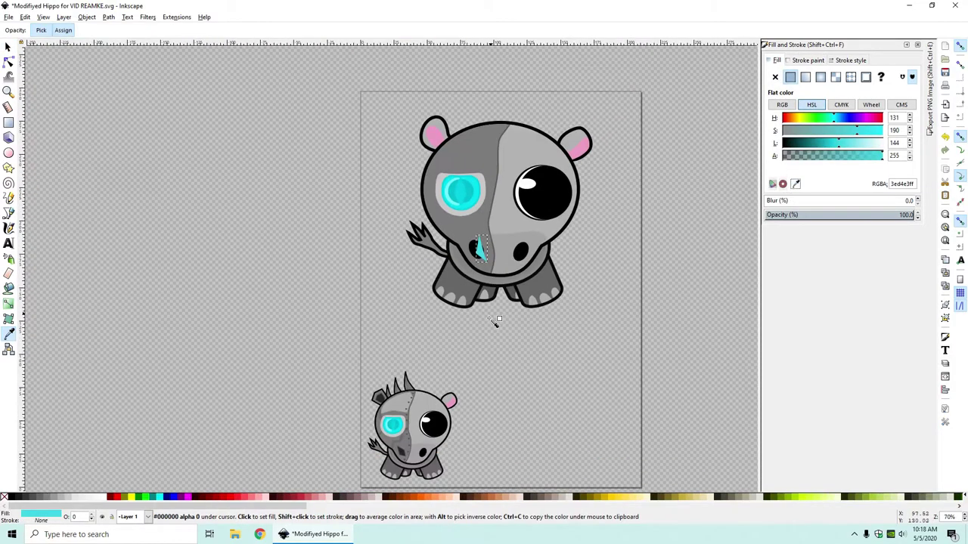
{"action": "scroll", "coordinate": [402, 455], "scroll_direction": "up", "scroll_amount": 2}
{"action": "left_click", "coordinate": [409, 441]}
{"action": "scroll", "coordinate": [665, 178], "scroll_direction": "down", "scroll_amount": 2}
Step: Give the nostril shape a flat-color outline 1 mm wide
{"action": "left_click", "coordinate": [813, 64]}
{"action": "left_click", "coordinate": [790, 76]}
{"action": "scroll", "coordinate": [699, 100], "scroll_direction": "up", "scroll_amount": 3}
{"action": "left_click", "coordinate": [852, 60]}
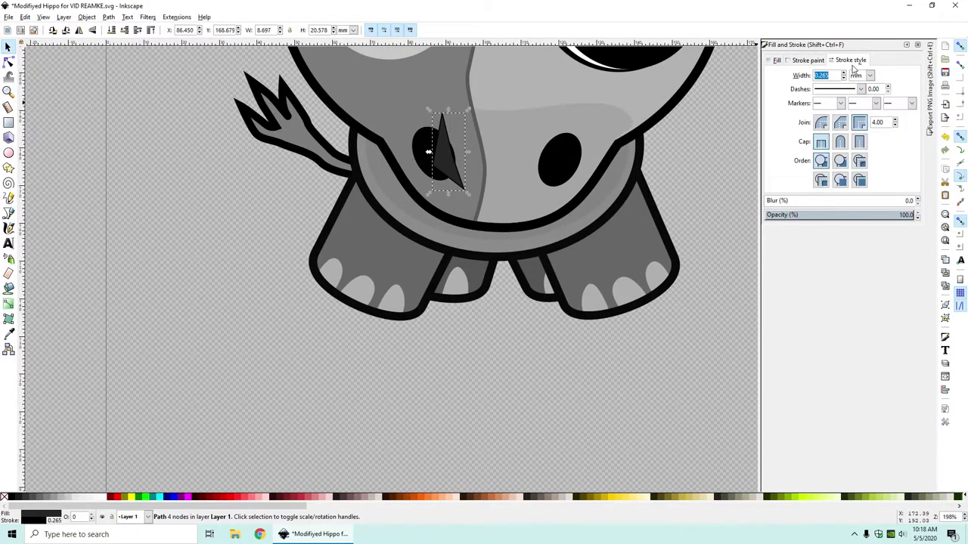
{"action": "key", "text": "Return"}
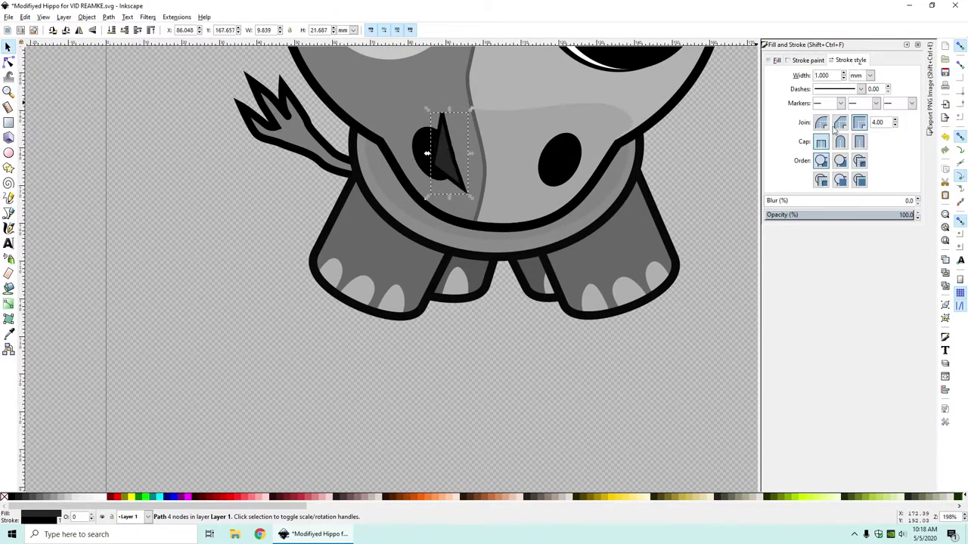
Step: Try the gray sampled beside the reference hippo's robot nostril as the shape's outline color
{"action": "left_click", "coordinate": [805, 61]}
{"action": "left_click", "coordinate": [795, 184]}
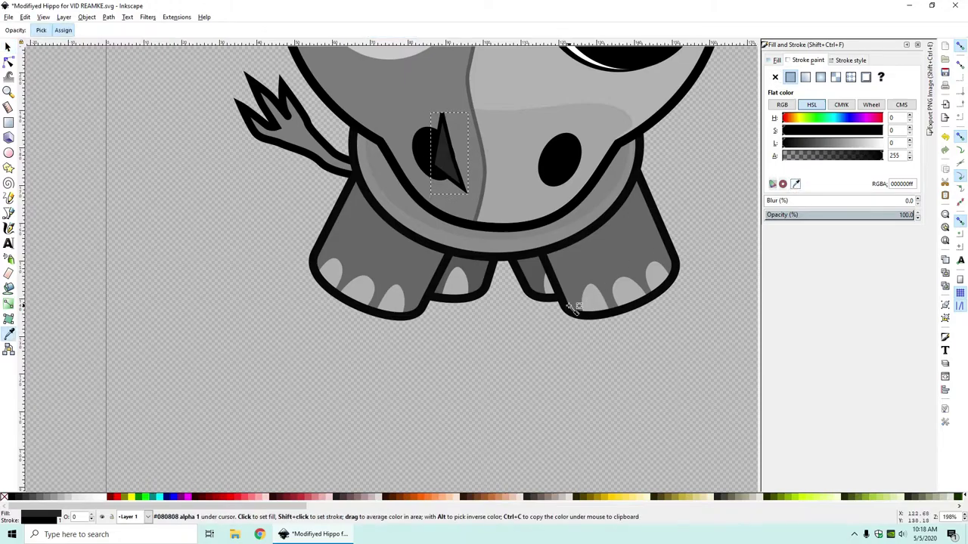
{"action": "scroll", "coordinate": [489, 367], "scroll_direction": "down", "scroll_amount": 3}
{"action": "scroll", "coordinate": [395, 484], "scroll_direction": "up", "scroll_amount": 2}
{"action": "scroll", "coordinate": [394, 482], "scroll_direction": "up", "scroll_amount": 1}
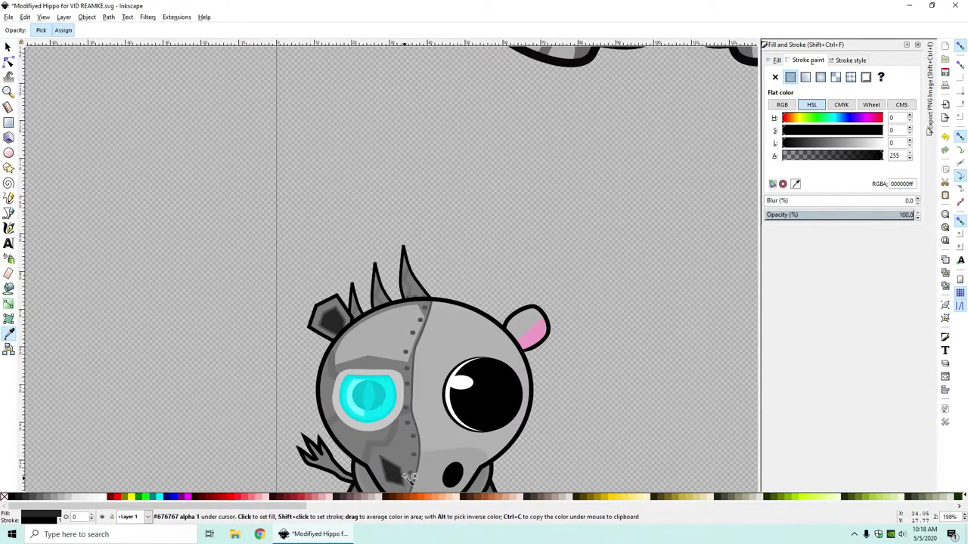
{"action": "left_click", "coordinate": [408, 474]}
{"action": "scroll", "coordinate": [513, 194], "scroll_direction": "down", "scroll_amount": 1}
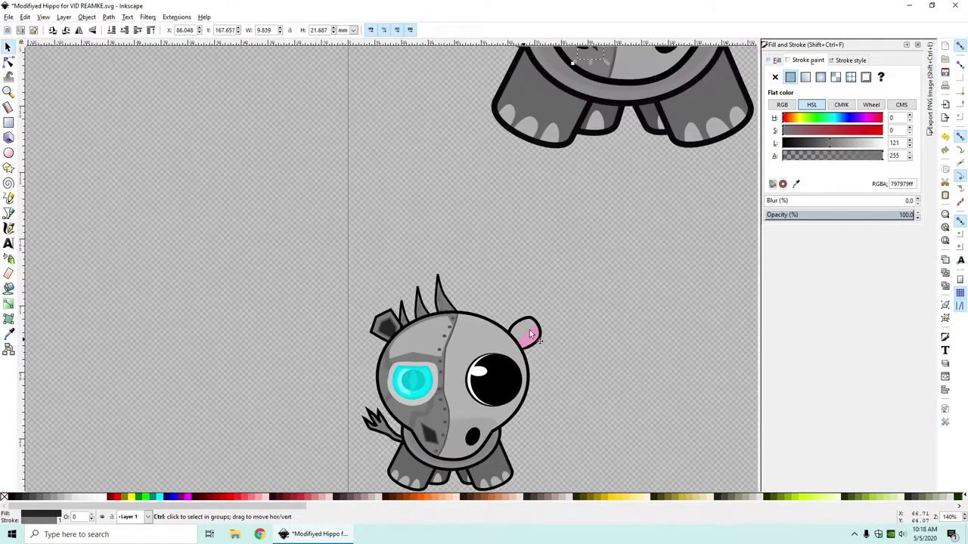
Step: Set the nostril shape's outline to the darker gray 525252 sampled from the reference's robot nostril
{"action": "scroll", "coordinate": [656, 246], "scroll_direction": "up", "scroll_amount": 2}
{"action": "scroll", "coordinate": [655, 246], "scroll_direction": "up", "scroll_amount": 1}
{"action": "left_click", "coordinate": [795, 184]}
{"action": "scroll", "coordinate": [486, 473], "scroll_direction": "up", "scroll_amount": 4}
{"action": "left_click", "coordinate": [477, 480]}
{"action": "key", "text": "Escape"}
{"action": "scroll", "coordinate": [484, 423], "scroll_direction": "down", "scroll_amount": 6}
{"action": "scroll", "coordinate": [648, 197], "scroll_direction": "up", "scroll_amount": 3}
Step: Rotate and fit the gray-outlined shape over the dark half's nostril, and delete the black oval beneath it
{"action": "left_click", "coordinate": [380, 210]}
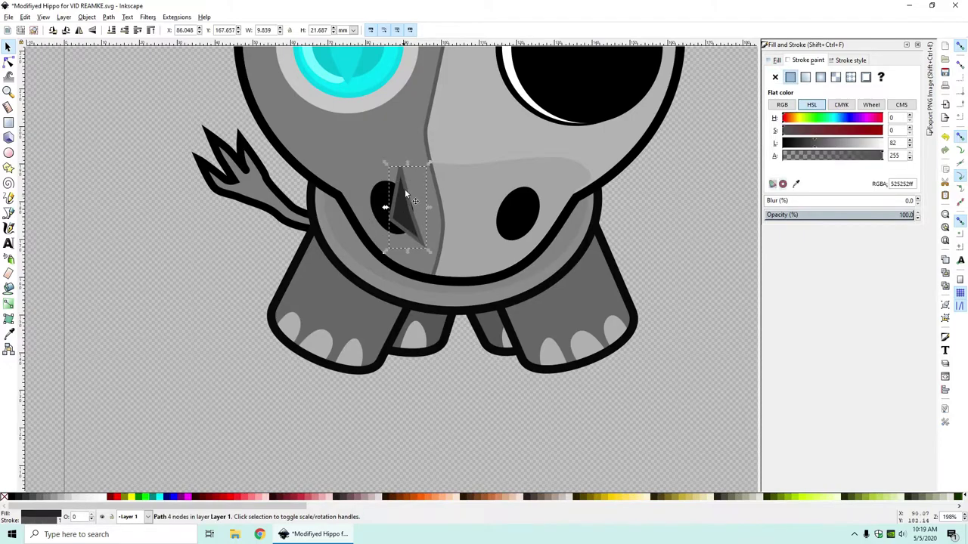
{"action": "left_click_drag", "start_coordinate": [429, 164], "coordinate": [434, 154]}
{"action": "left_click_drag", "start_coordinate": [406, 203], "coordinate": [394, 208]}
{"action": "left_click_drag", "start_coordinate": [423, 255], "coordinate": [479, 308]}
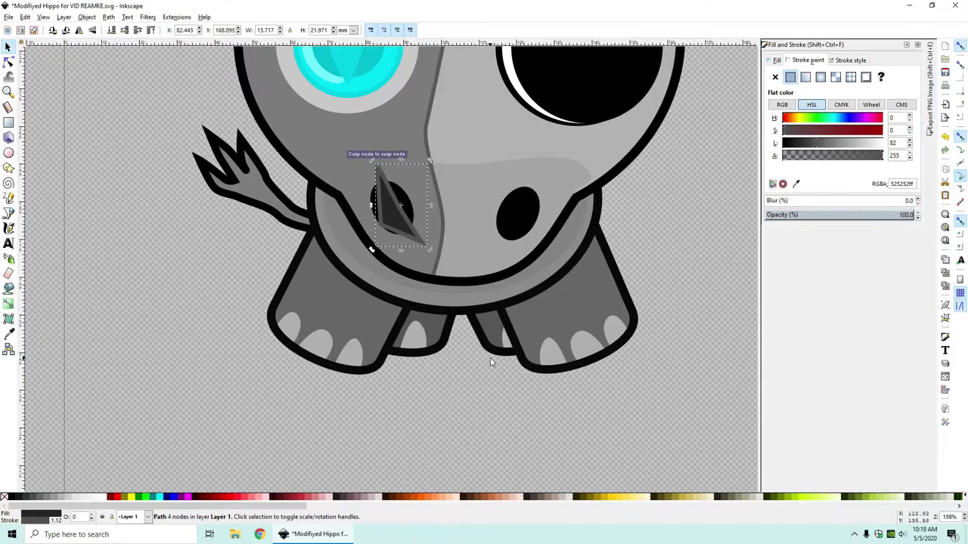
{"action": "left_click_drag", "start_coordinate": [490, 361], "coordinate": [484, 359]}
{"action": "key", "text": "Escape"}
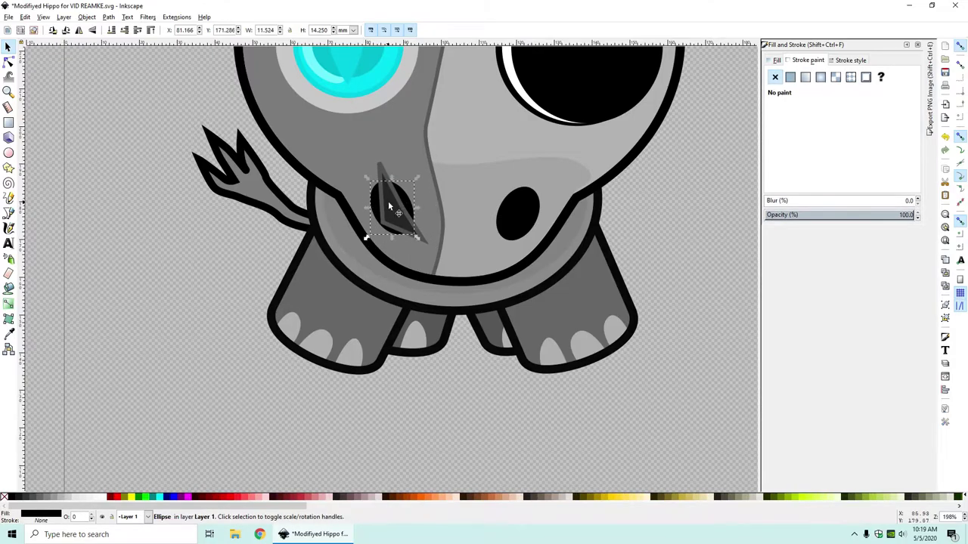
{"action": "double_click", "coordinate": [387, 201]}
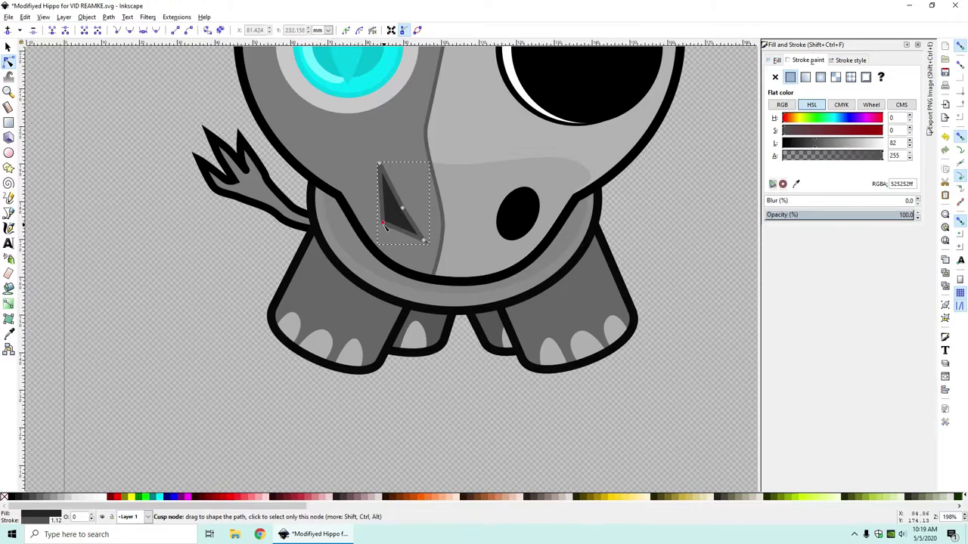
Step: Scale down the robot nostril and move its nodes to form a diamond about 11.2 by 18.1 mm, and save the drawing
{"action": "left_click", "coordinate": [383, 226]}
{"action": "left_click_drag", "start_coordinate": [402, 208], "coordinate": [407, 205]}
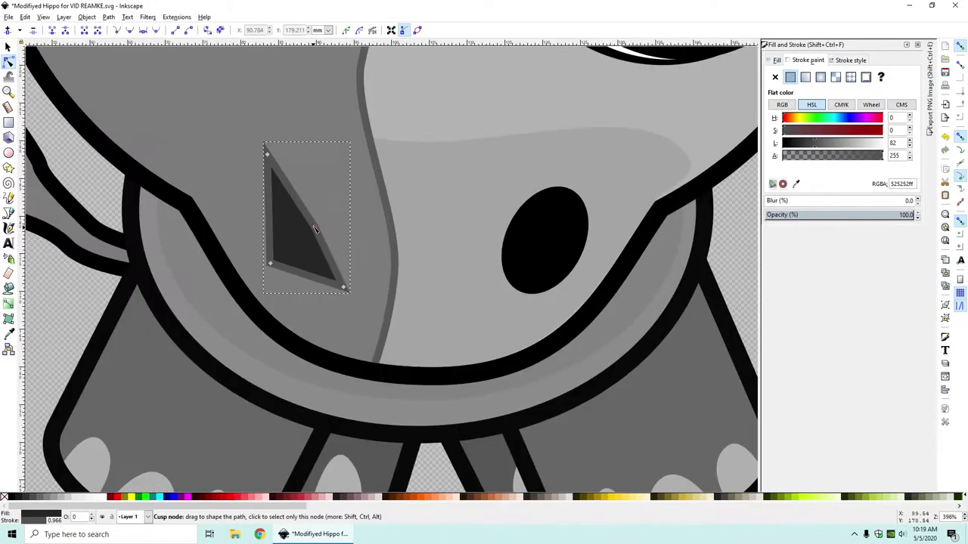
{"action": "left_click_drag", "start_coordinate": [316, 231], "coordinate": [330, 215]}
{"action": "left_click_drag", "start_coordinate": [266, 154], "coordinate": [266, 163]}
{"action": "left_click", "coordinate": [8, 48]}
{"action": "scroll", "coordinate": [260, 137], "scroll_direction": "down", "scroll_amount": 5}
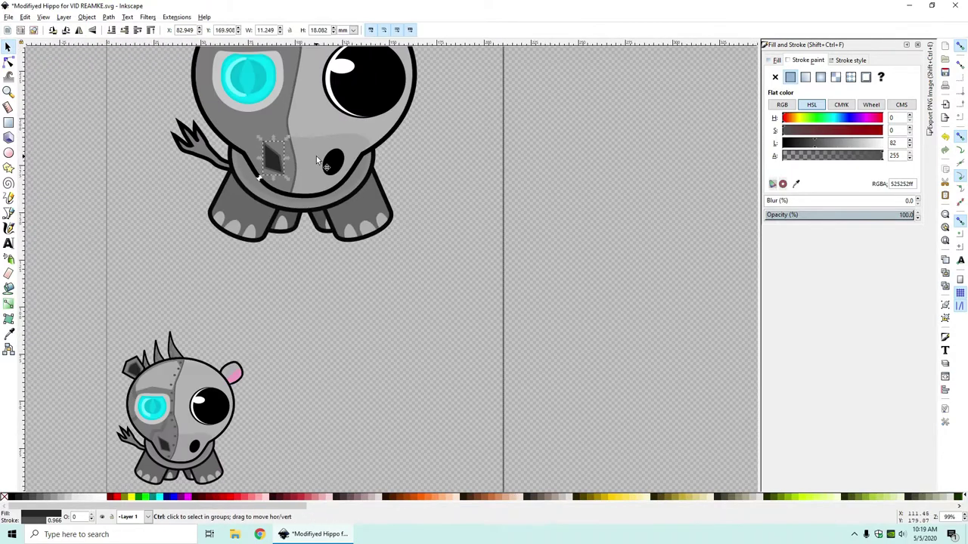
{"action": "left_click", "coordinate": [443, 181]}
{"action": "scroll", "coordinate": [418, 194], "scroll_direction": "up", "scroll_amount": 1}
{"action": "key", "text": "ctrl+s"}
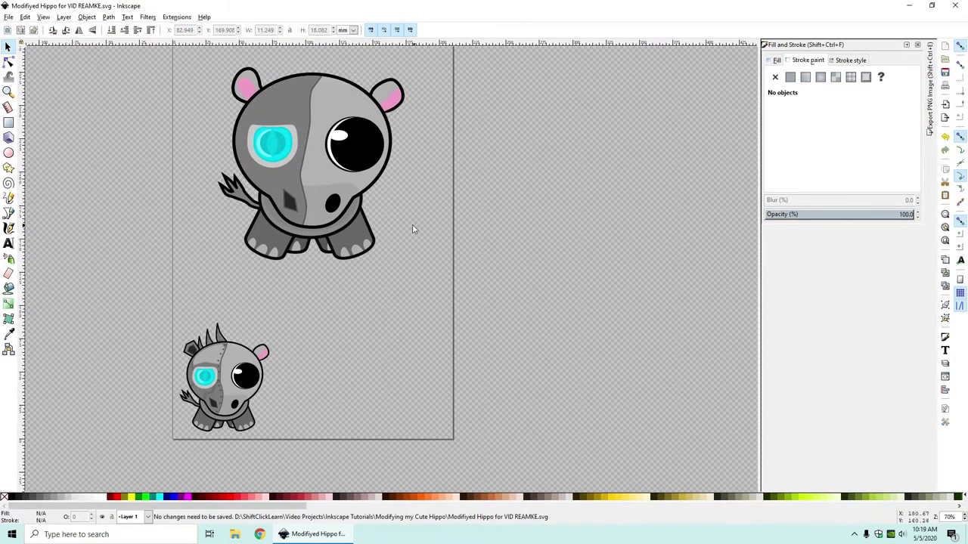
Step: Move the robot eye group slightly down and toward the outer edge of the face, and clear the selection
{"action": "scroll", "coordinate": [415, 229], "scroll_direction": "down", "scroll_amount": 2, "text": "ctrl"}
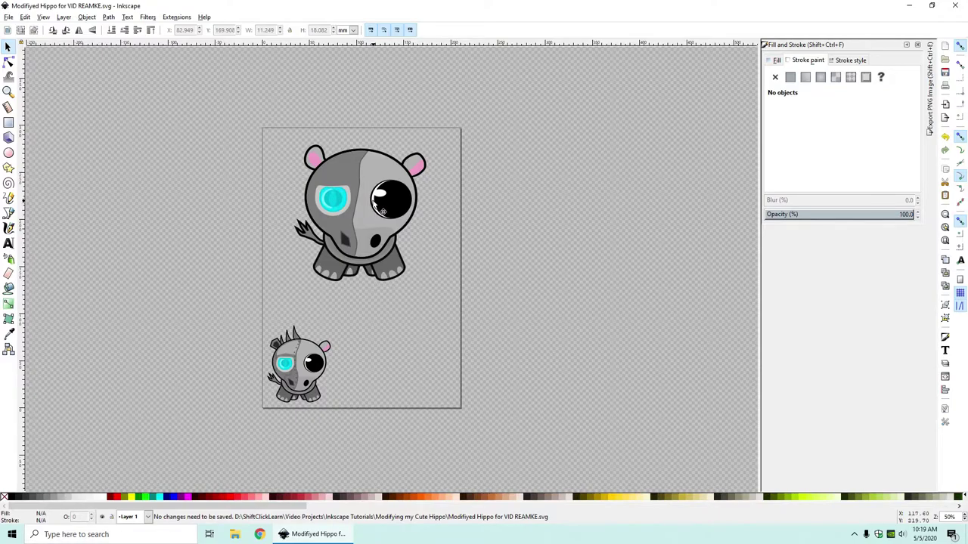
{"action": "scroll", "coordinate": [249, 126], "scroll_direction": "up", "scroll_amount": 1, "text": "ctrl"}
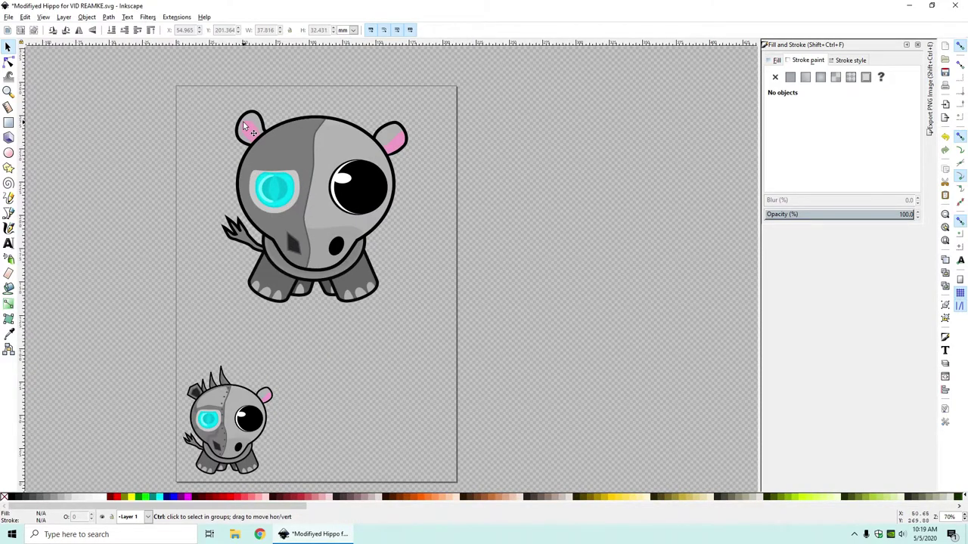
Step: Draw a closed, straight-sided five-point ear outline over the rounded ear on the dark half of the head
{"action": "scroll", "coordinate": [244, 126], "scroll_direction": "up", "scroll_amount": 2, "text": "ctrl"}
{"action": "left_click", "coordinate": [9, 214]}
{"action": "scroll", "coordinate": [303, 212], "scroll_direction": "up", "scroll_amount": 2, "text": "ctrl"}
{"action": "scroll", "coordinate": [315, 213], "scroll_direction": "down", "scroll_amount": 4, "text": "ctrl"}
{"action": "scroll", "coordinate": [313, 214], "scroll_direction": "down", "scroll_amount": 2}
{"action": "scroll", "coordinate": [324, 164], "scroll_direction": "up", "scroll_amount": 2, "text": "ctrl"}
{"action": "left_click", "coordinate": [312, 173]}
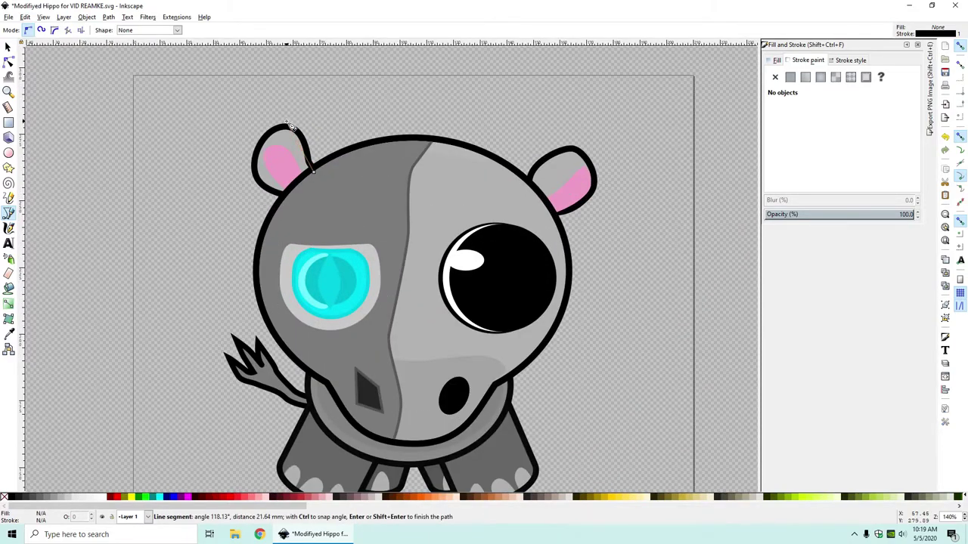
{"action": "scroll", "coordinate": [300, 125], "scroll_direction": "up", "scroll_amount": 1}
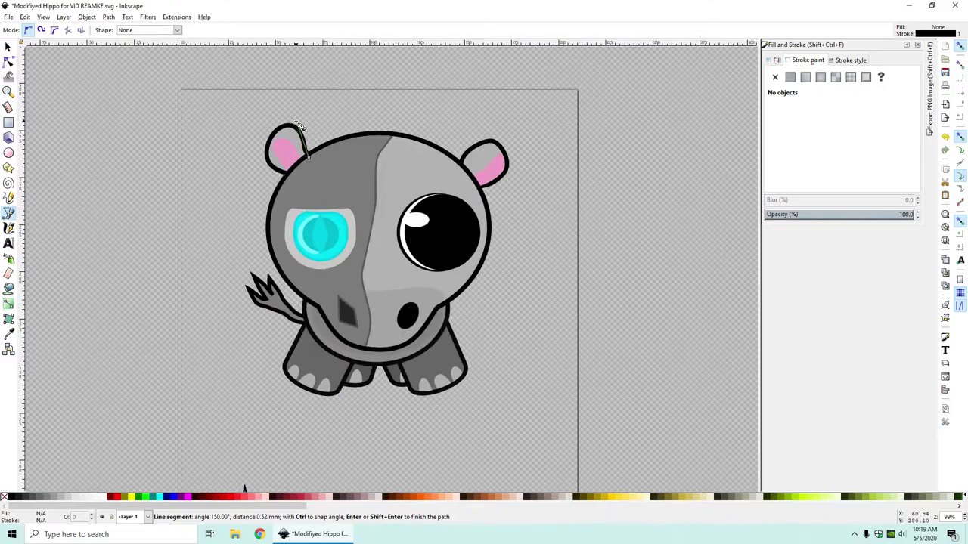
{"action": "scroll", "coordinate": [279, 130], "scroll_direction": "down", "scroll_amount": 1}
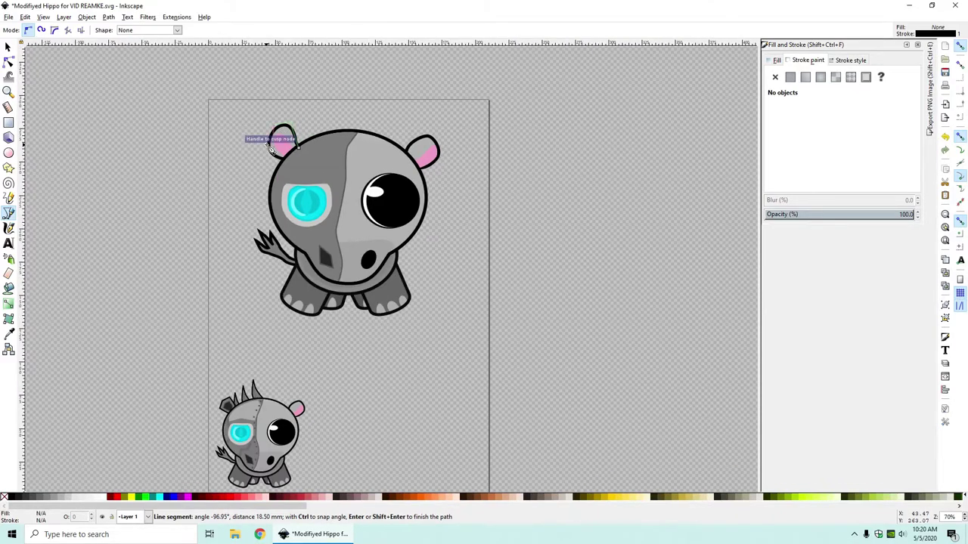
{"action": "left_click", "coordinate": [272, 150]}
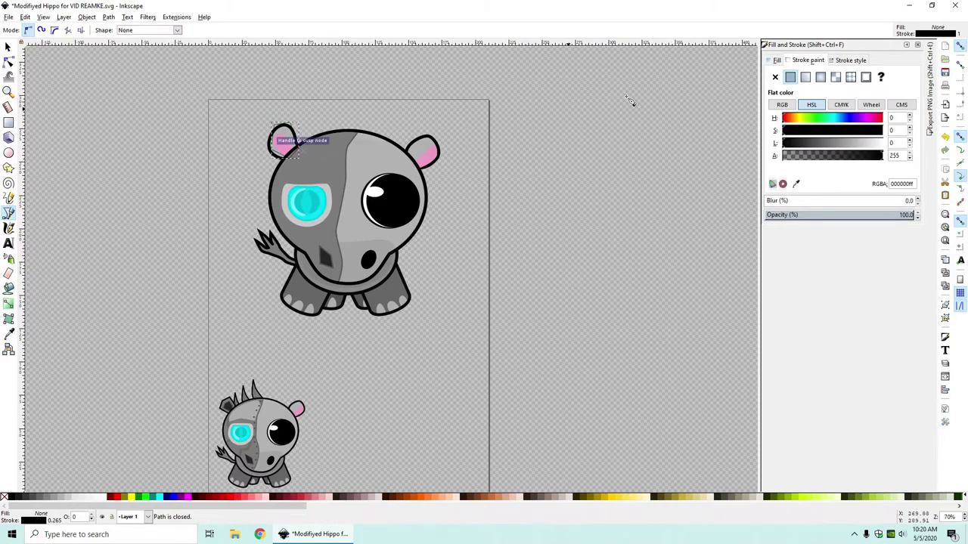
Step: Fill the new ear shape with the gray 7c7c7c sampled from the reference's robot ear
{"action": "left_click", "coordinate": [777, 60]}
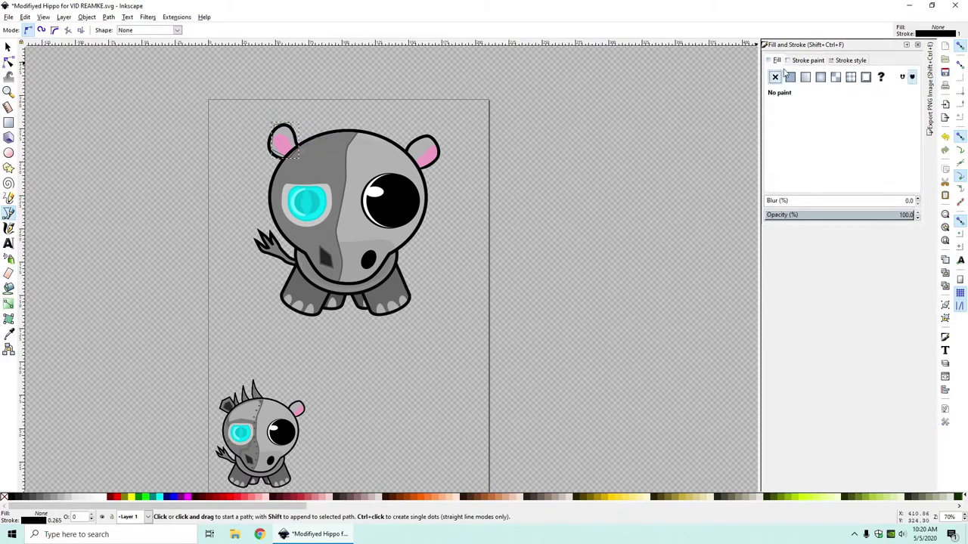
{"action": "left_click", "coordinate": [789, 78]}
{"action": "left_click", "coordinate": [796, 185]}
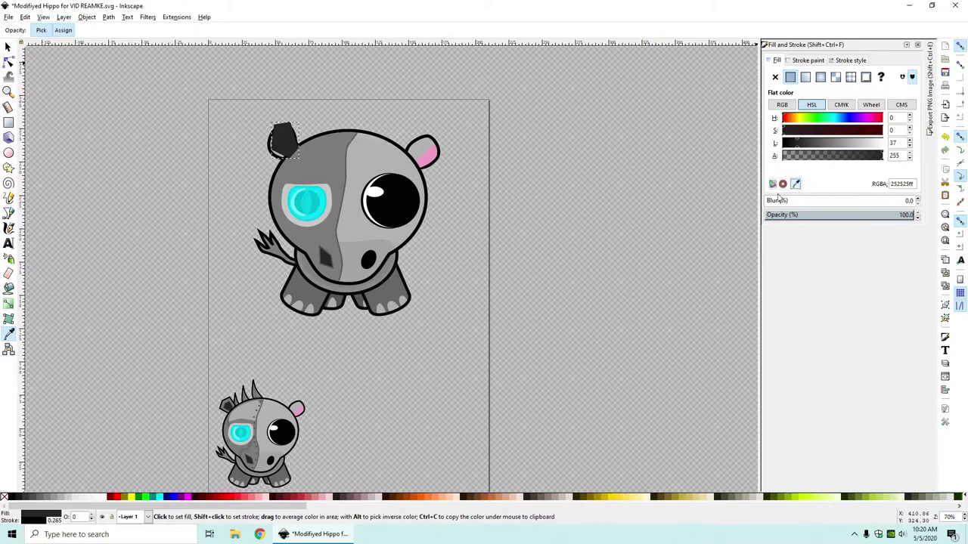
{"action": "scroll", "coordinate": [231, 403], "scroll_direction": "up", "scroll_amount": 3}
{"action": "left_click", "coordinate": [230, 402]}
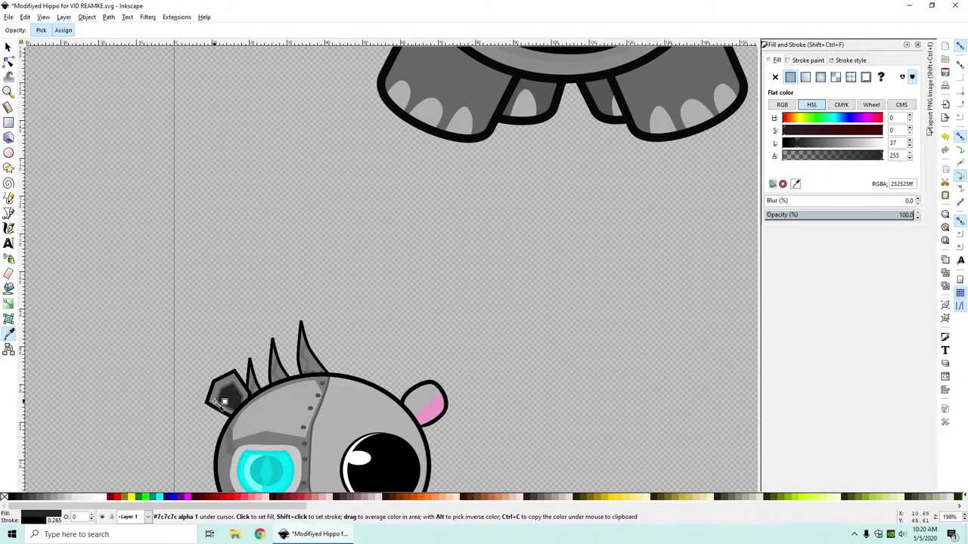
{"action": "key", "text": "b"}
{"action": "scroll", "coordinate": [429, 411], "scroll_direction": "down", "scroll_amount": 3}
Step: Give the angular ear a solid black outline 2.2 mm wide
{"action": "left_click", "coordinate": [808, 61]}
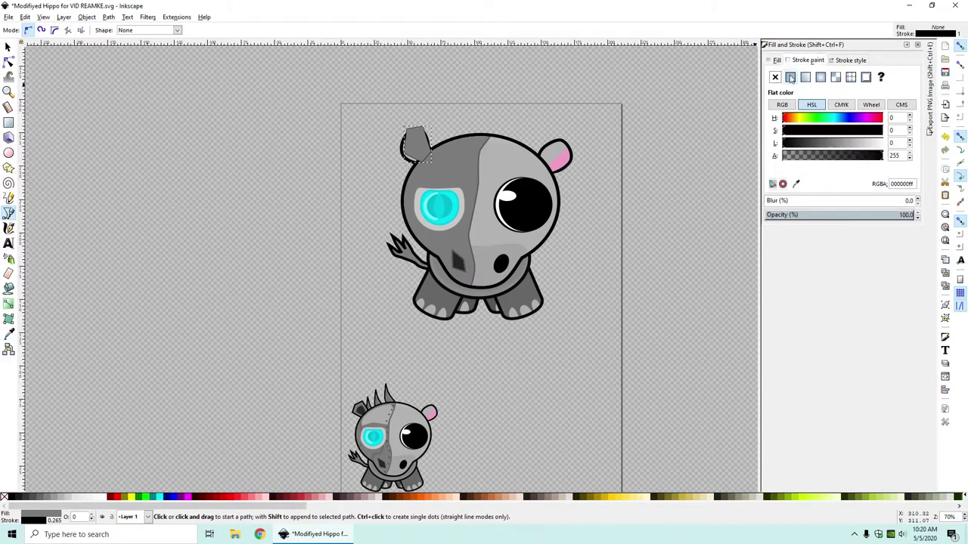
{"action": "left_click", "coordinate": [846, 63]}
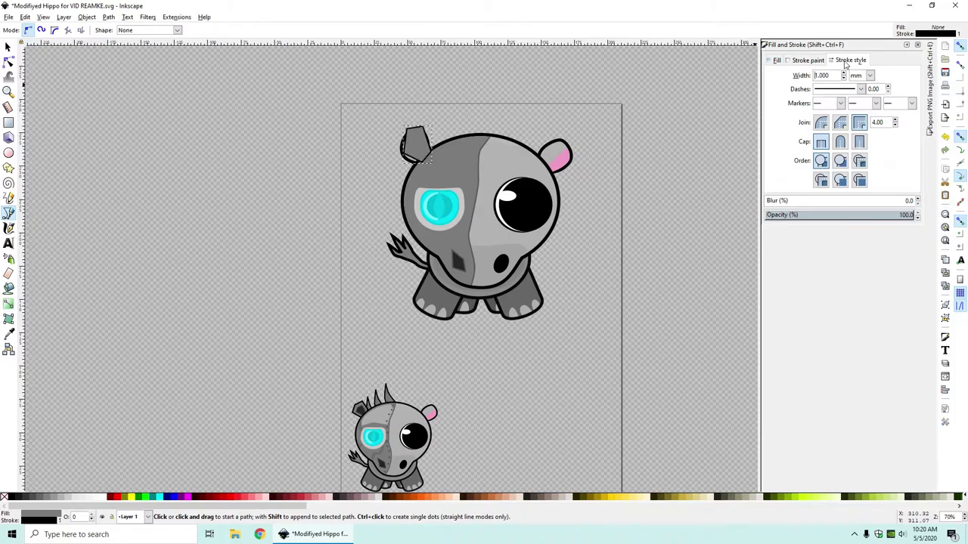
{"action": "left_click_drag", "start_coordinate": [832, 75], "coordinate": [667, 71]}
{"action": "type", "text": "2.2"}
{"action": "key", "text": "Return"}
Step: Fit the angular ear over the original ear and lower it behind the head outline
{"action": "key", "text": "s"}
{"action": "mouse_move", "coordinate": [414, 146]}
{"action": "left_mouse_down"}
{"action": "mouse_move", "coordinate": [418, 122]}
{"action": "mouse_move", "coordinate": [434, 120]}
{"action": "mouse_move", "coordinate": [421, 137]}
{"action": "left_mouse_up"}
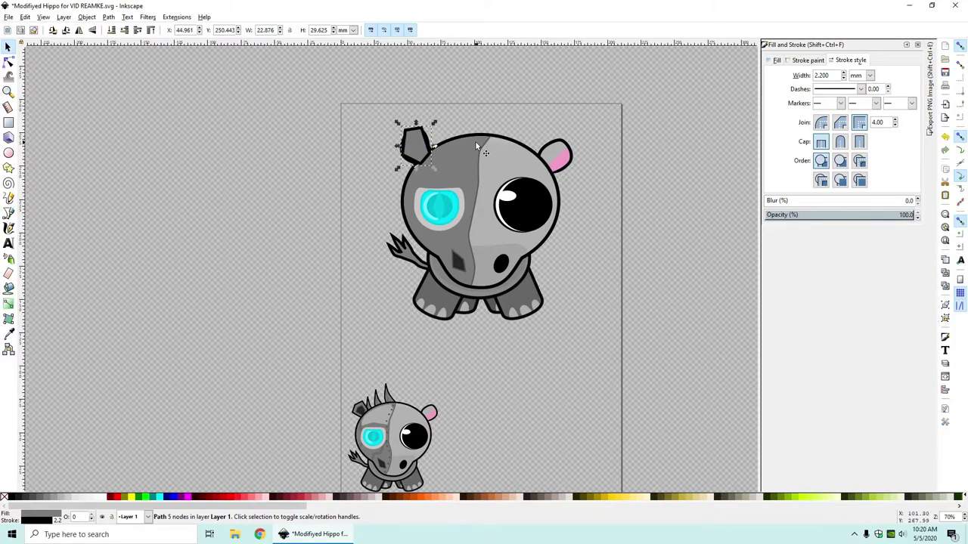
{"action": "scroll", "coordinate": [475, 141], "scroll_direction": "up", "scroll_amount": 3}
{"action": "key", "text": "Page_Down"}
{"action": "key", "text": "Page_Down"}
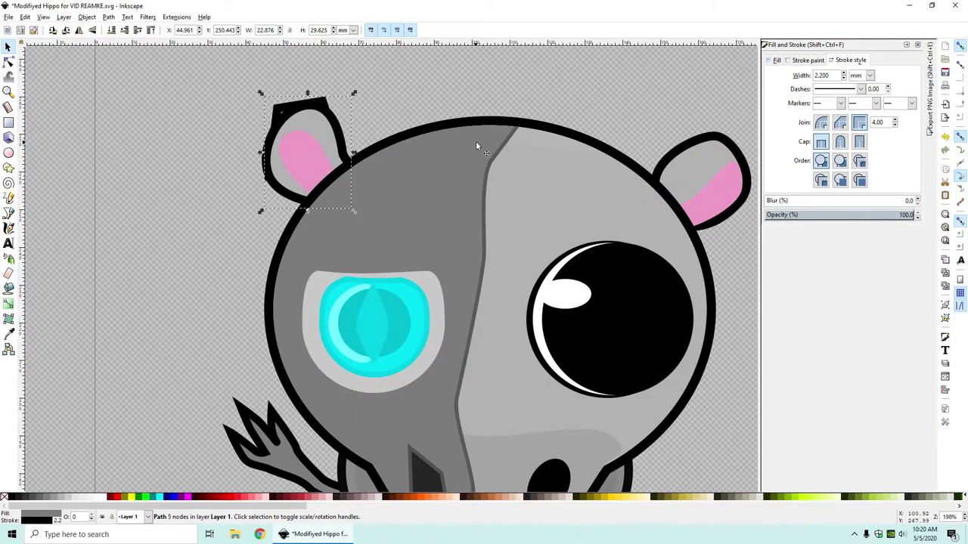
Step: Delete the original rounded ear and its pink inner shape on the dark half
{"action": "left_click", "coordinate": [317, 141]}
{"action": "key", "text": "Delete"}
{"action": "left_click", "coordinate": [316, 140]}
{"action": "key", "text": "Delete"}
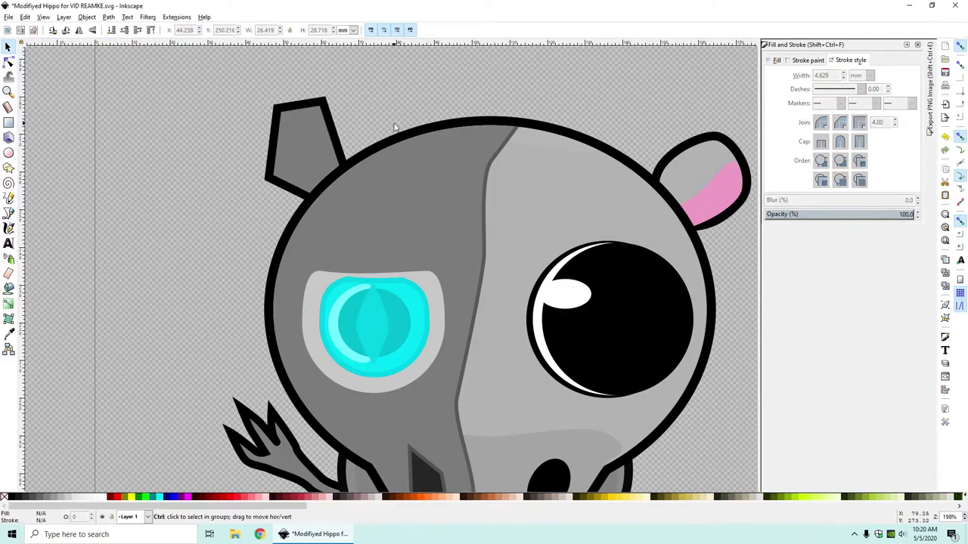
Step: Adjust the angular ear's corner nodes beside the head to make it about 21.8 by 29.8 mm
{"action": "scroll", "coordinate": [394, 127], "scroll_direction": "down", "scroll_amount": 2}
{"action": "scroll", "coordinate": [394, 124], "scroll_direction": "down", "scroll_amount": 4}
{"action": "scroll", "coordinate": [394, 124], "scroll_direction": "up", "scroll_amount": 3}
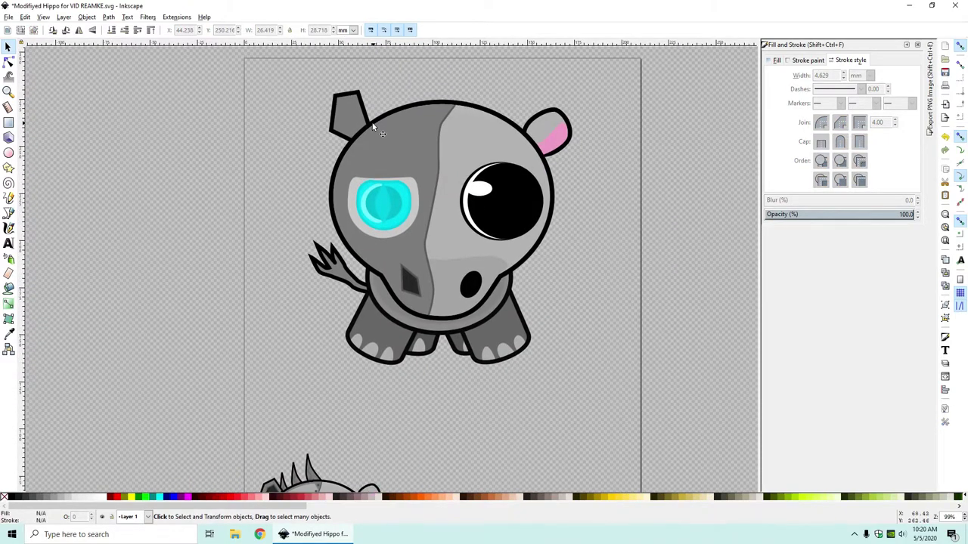
{"action": "double_click", "coordinate": [364, 114]}
{"action": "scroll", "coordinate": [369, 127], "scroll_direction": "up", "scroll_amount": 4}
{"action": "left_click_drag", "start_coordinate": [370, 127], "coordinate": [371, 118]}
{"action": "key", "text": "ctrl+z"}
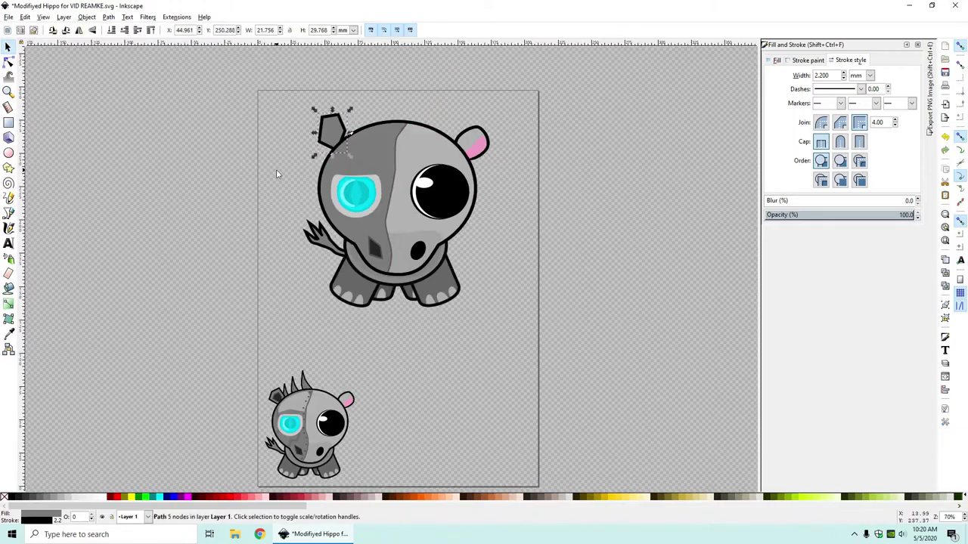
{"action": "left_click", "coordinate": [277, 173]}
Step: Duplicate the angular ear, scale the copy to about 13.2 by 18 mm inside the original, and keep both behind the head
{"action": "scroll", "coordinate": [378, 119], "scroll_direction": "up", "scroll_amount": 3}
{"action": "left_click", "coordinate": [257, 133]}
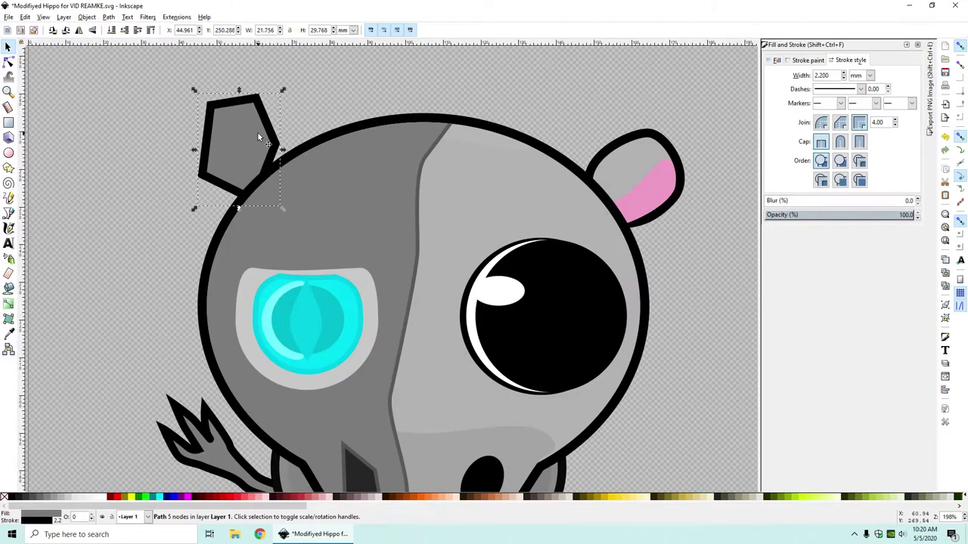
{"action": "key", "text": "Page_Up"}
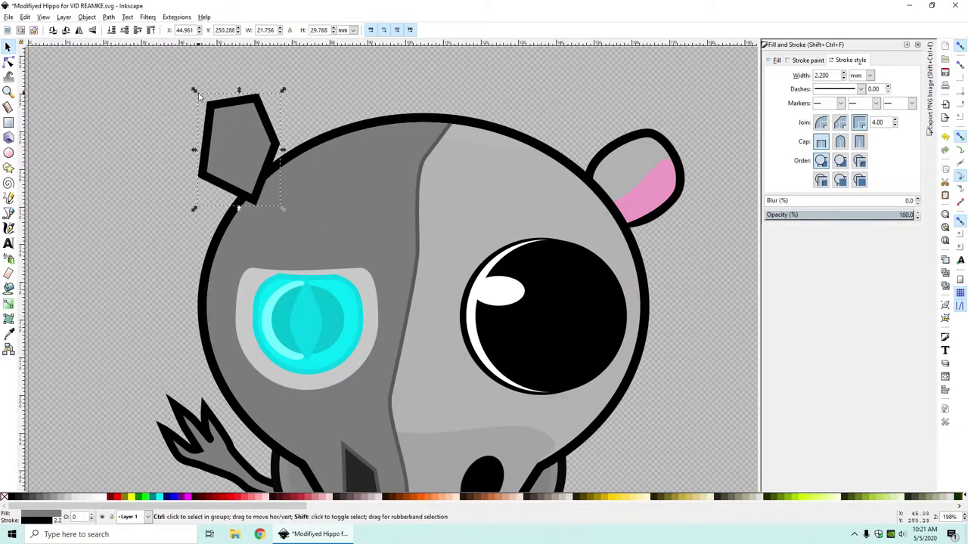
{"action": "key", "text": "ctrl+d"}
{"action": "left_click_drag", "start_coordinate": [199, 94], "coordinate": [238, 155]}
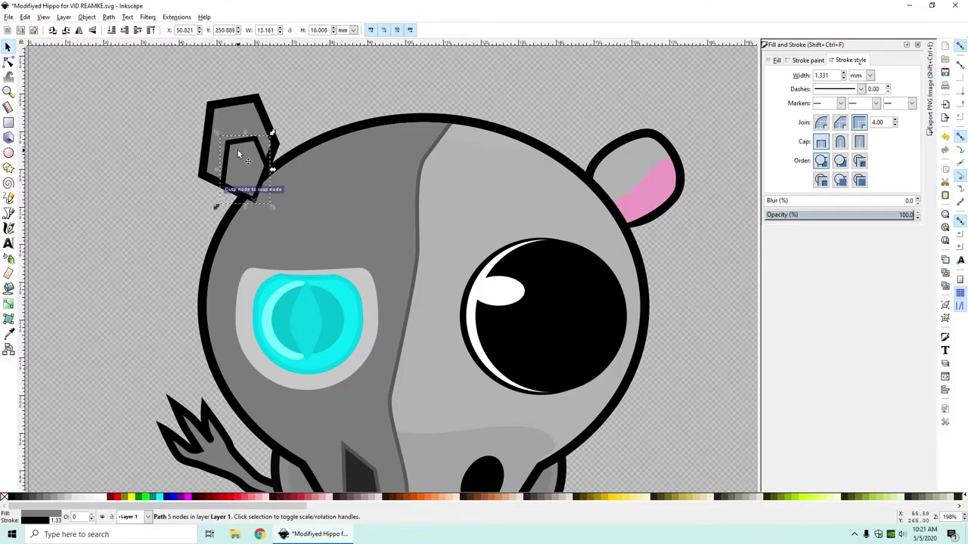
{"action": "key", "text": "Right"}
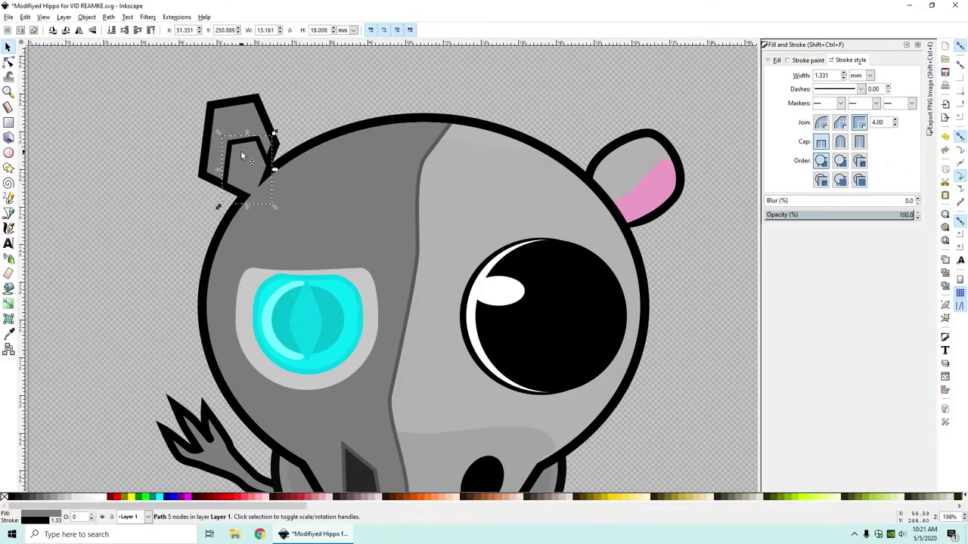
Step: Shift the outer and inner ear shapes slightly down together and clear the selection
{"action": "left_click", "coordinate": [226, 111], "text": "shift"}
{"action": "mouse_move", "coordinate": [225, 120]}
{"action": "left_mouse_down"}
{"action": "mouse_move", "coordinate": [232, 131]}
{"action": "mouse_move", "coordinate": [226, 125]}
{"action": "left_mouse_up"}
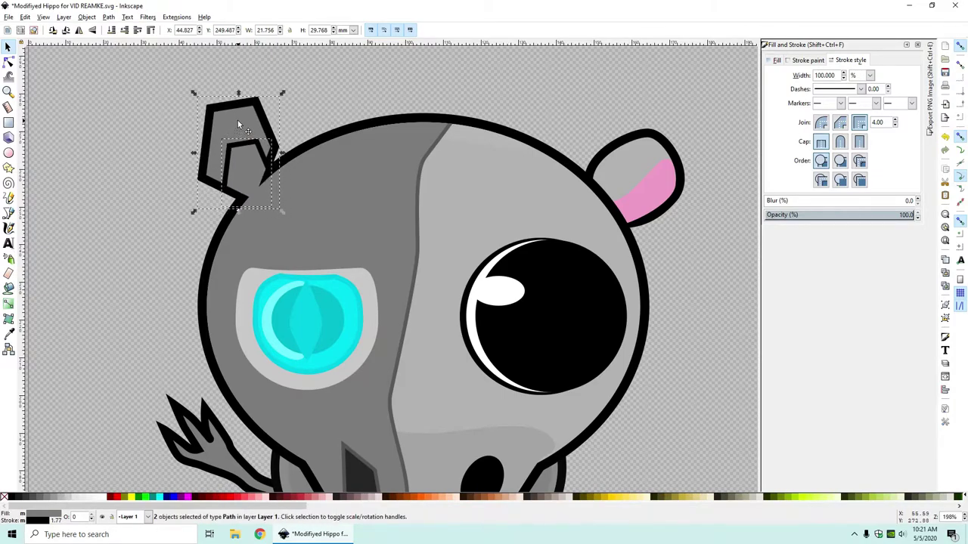
{"action": "left_click", "coordinate": [329, 122]}
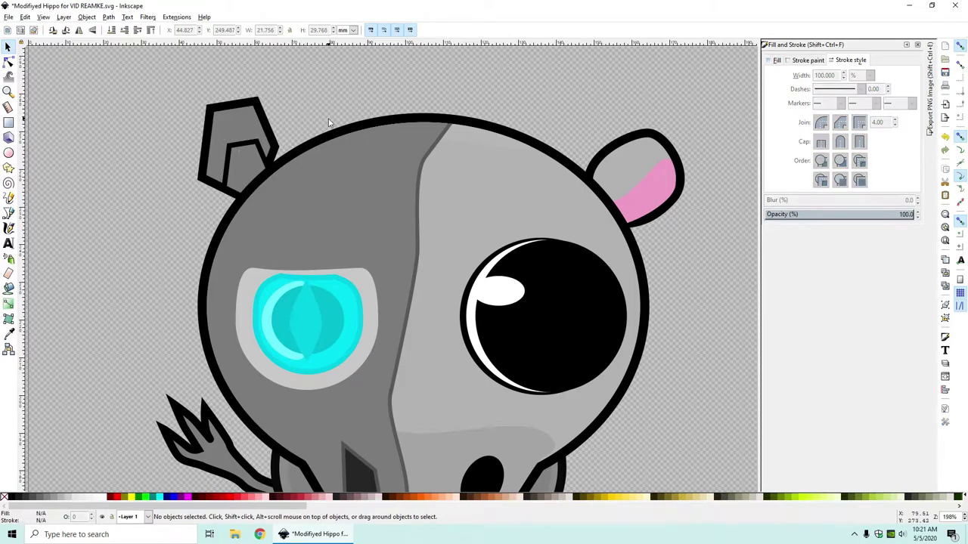
Step: Fill the inner ear with dark gray 252525 and set its outline to the gray 525252 sampled from the reference's ear
{"action": "left_click", "coordinate": [260, 145]}
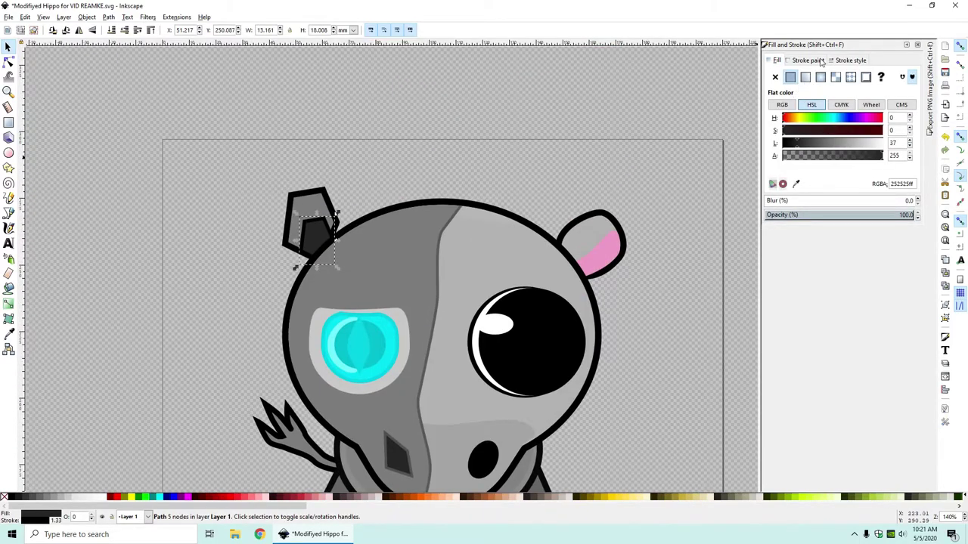
{"action": "left_click", "coordinate": [822, 60]}
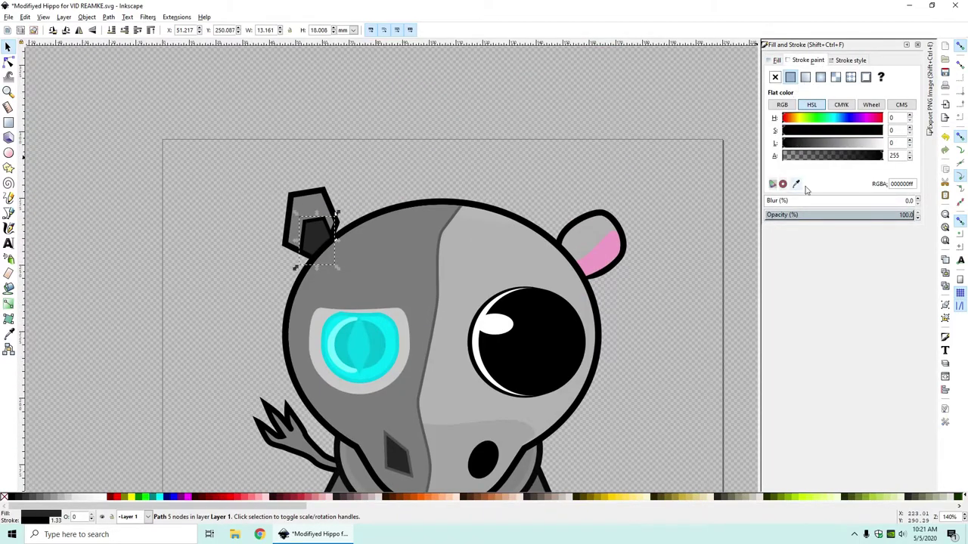
{"action": "key", "text": "d"}
{"action": "scroll", "coordinate": [357, 298], "scroll_direction": "down", "scroll_amount": 11}
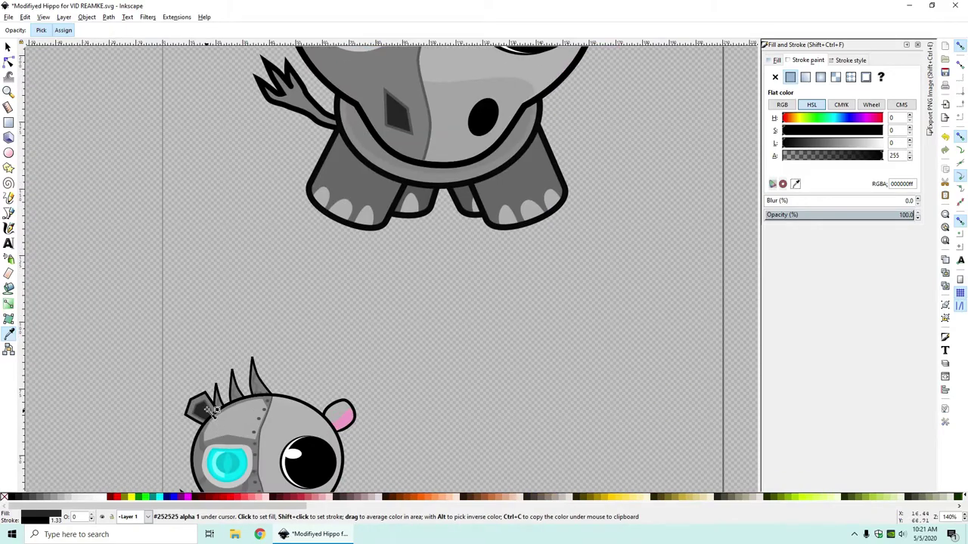
{"action": "scroll", "coordinate": [212, 404], "scroll_direction": "up", "scroll_amount": 4, "text": "ctrl"}
{"action": "left_click", "coordinate": [212, 403], "text": "shift"}
{"action": "key", "text": "s"}
{"action": "scroll", "coordinate": [326, 285], "scroll_direction": "down", "scroll_amount": 5, "text": "ctrl"}
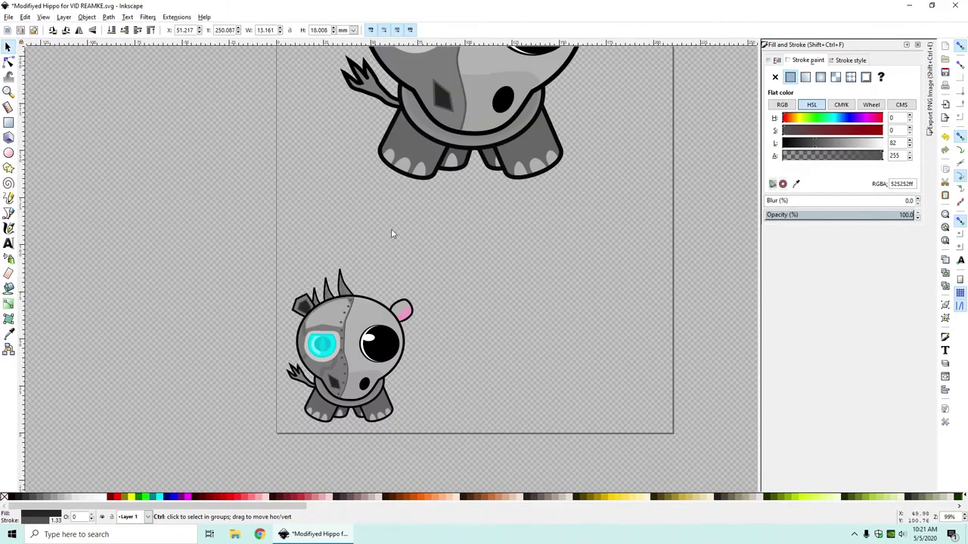
{"action": "scroll", "coordinate": [371, 246], "scroll_direction": "up", "scroll_amount": 7}
{"action": "left_click", "coordinate": [575, 85]}
{"action": "scroll", "coordinate": [384, 227], "scroll_direction": "down", "scroll_amount": 5}
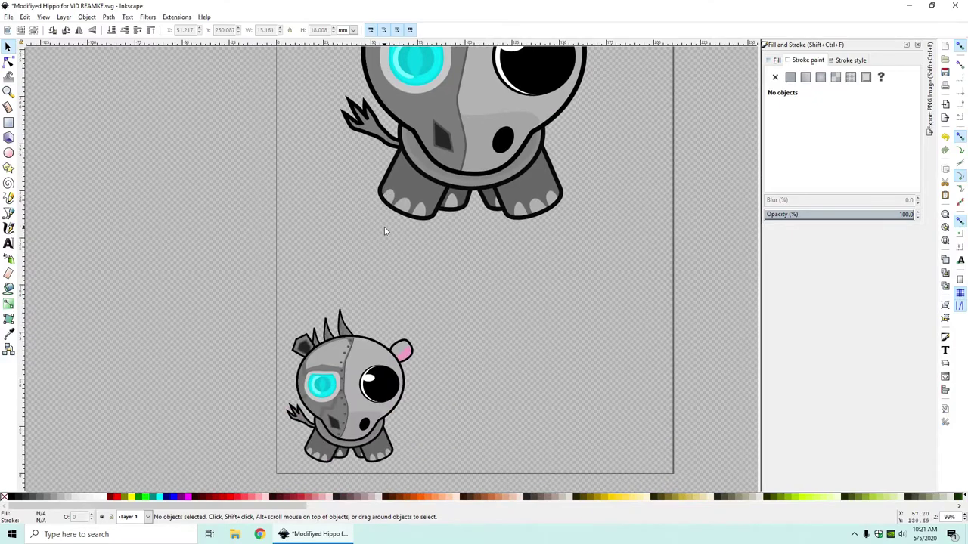
Step: Move the nodes of both ear shapes, making the inner one about 13.1 by 20.2 mm and extending the outer one
{"action": "scroll", "coordinate": [384, 227], "scroll_direction": "up", "scroll_amount": 3}
{"action": "scroll", "coordinate": [415, 70], "scroll_direction": "up", "scroll_amount": 5, "text": "ctrl"}
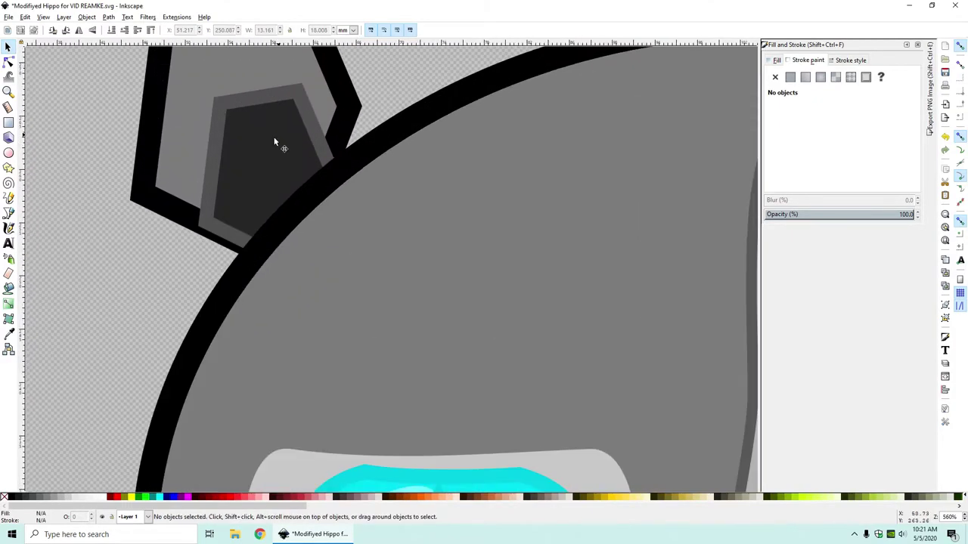
{"action": "left_click", "coordinate": [265, 101], "text": "ctrl"}
{"action": "double_click", "coordinate": [333, 110]}
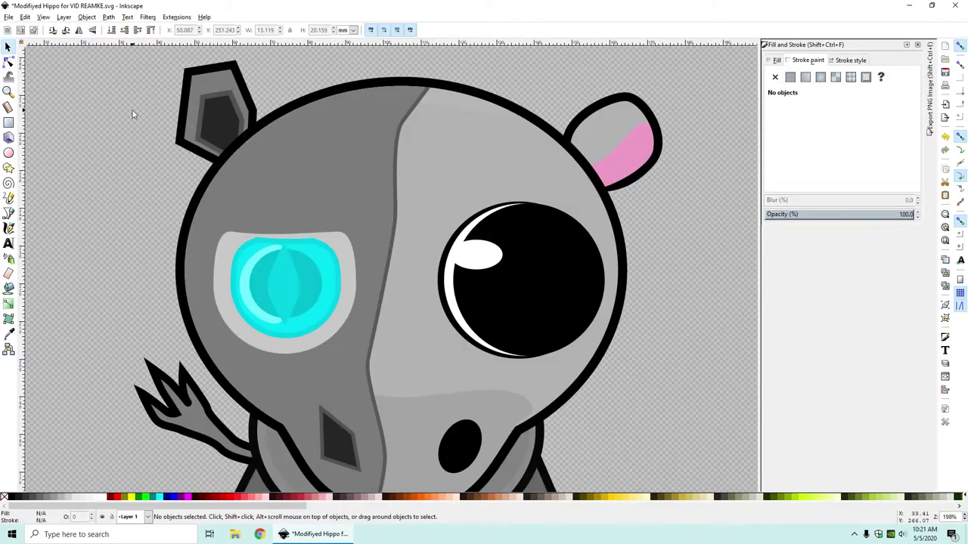
Step: Move the reshaped outer and inner ear slightly down against the head
{"action": "left_click", "coordinate": [214, 115]}
{"action": "left_click", "coordinate": [204, 76], "text": "shift"}
{"action": "left_click_drag", "start_coordinate": [211, 70], "coordinate": [211, 75]}
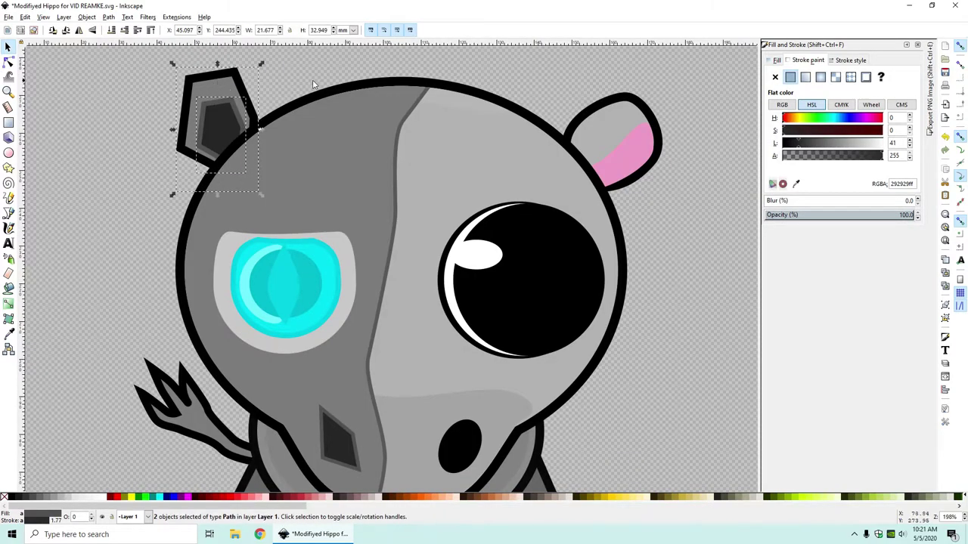
{"action": "left_click", "coordinate": [309, 82]}
{"action": "scroll", "coordinate": [313, 83], "scroll_direction": "down", "scroll_amount": 4, "text": "ctrl"}
{"action": "scroll", "coordinate": [291, 81], "scroll_direction": "up", "scroll_amount": 3, "text": "ctrl"}
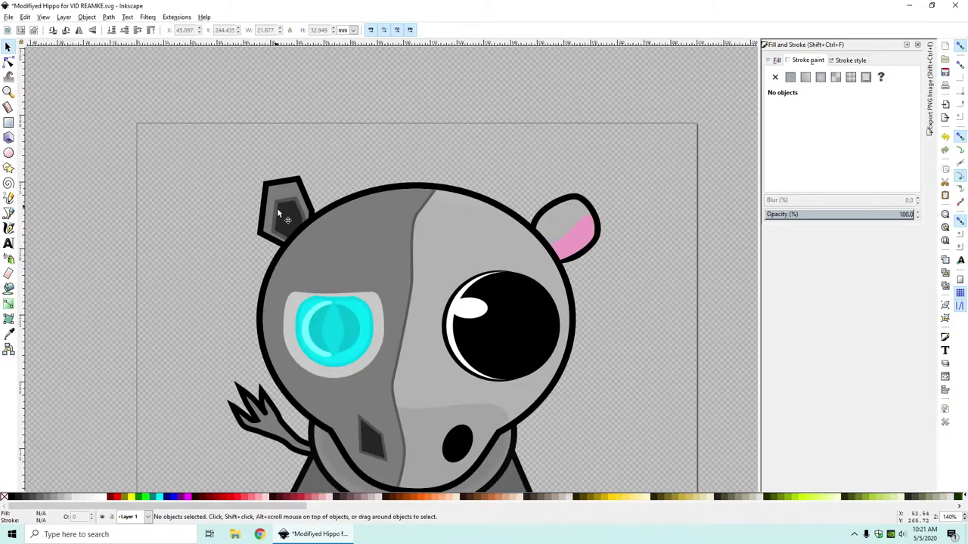
Step: Move both ear shapes further down and outward along the head, and save the drawing
{"action": "left_click", "coordinate": [276, 205], "text": "ctrl"}
{"action": "left_click", "coordinate": [294, 183], "text": "shift"}
{"action": "left_click_drag", "start_coordinate": [294, 183], "coordinate": [288, 189]}
{"action": "left_click", "coordinate": [371, 163]}
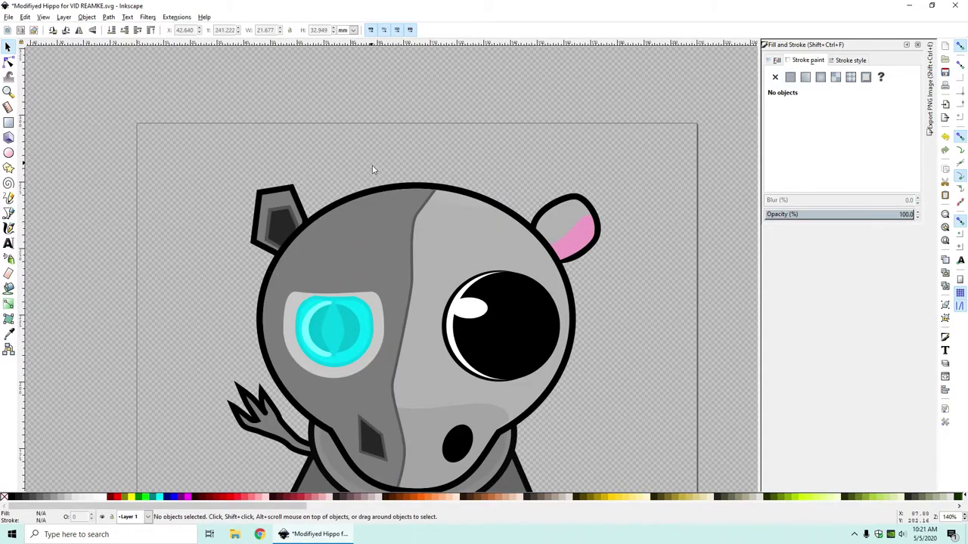
{"action": "scroll", "coordinate": [434, 311], "scroll_direction": "down", "scroll_amount": 8}
{"action": "scroll", "coordinate": [393, 291], "scroll_direction": "down", "scroll_amount": 2, "text": "ctrl"}
{"action": "key", "text": "ctrl+s"}
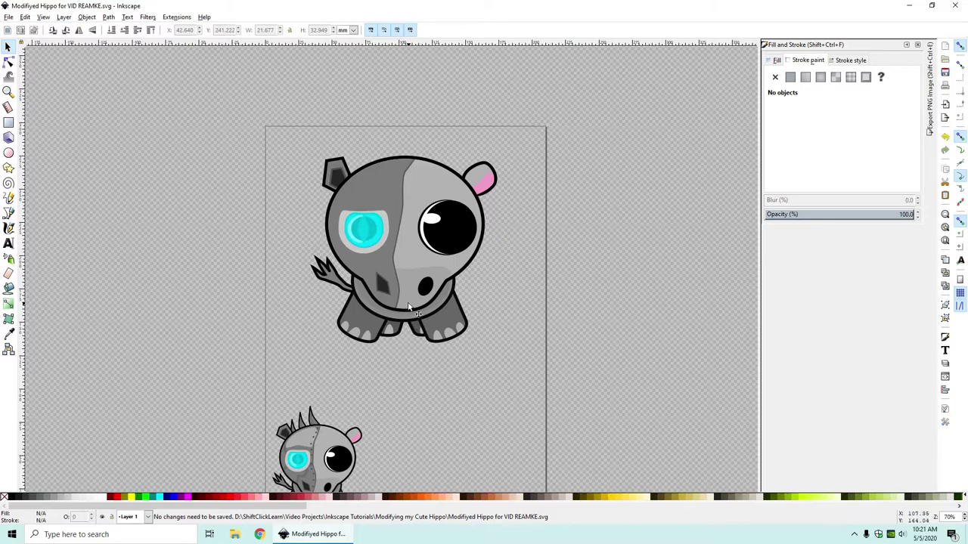
Step: Draw a closed forehead panel above the robot eye, with a curved upper edge and a peaked lower edge, using the Bezier tool
{"action": "scroll", "coordinate": [318, 418], "scroll_direction": "up", "scroll_amount": 7, "text": "ctrl"}
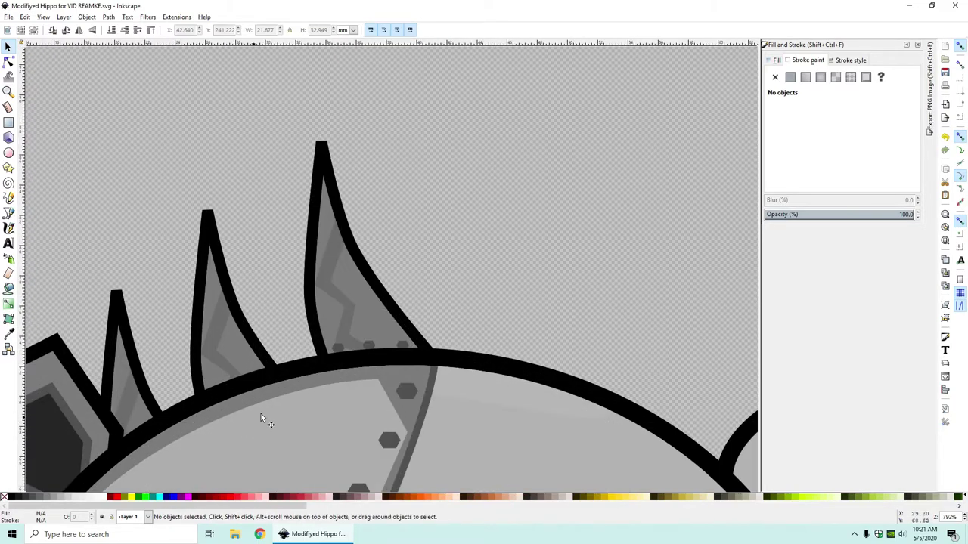
{"action": "scroll", "coordinate": [338, 334], "scroll_direction": "down", "scroll_amount": 7, "text": "ctrl"}
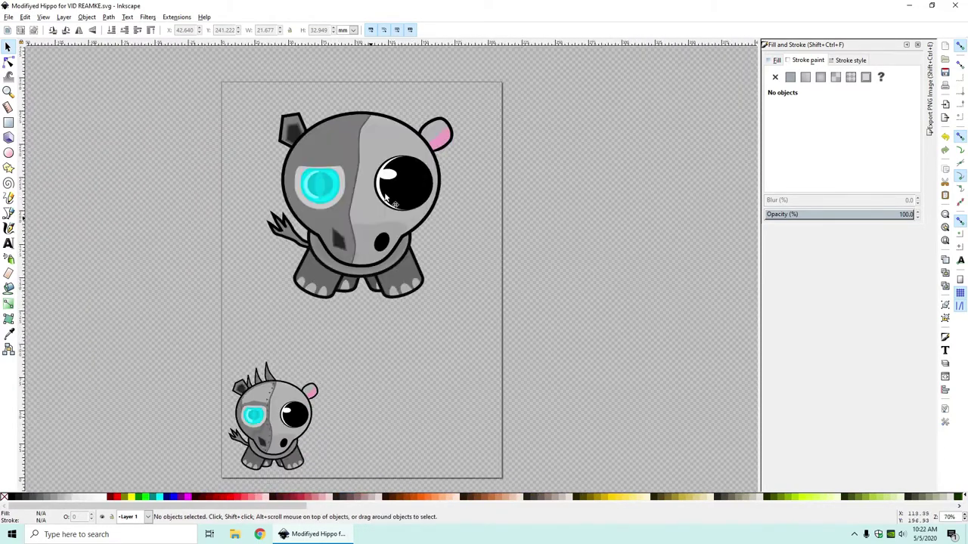
{"action": "scroll", "coordinate": [373, 213], "scroll_direction": "up", "scroll_amount": 2}
{"action": "scroll", "coordinate": [360, 231], "scroll_direction": "up", "scroll_amount": 2, "text": "ctrl"}
{"action": "left_click", "coordinate": [8, 212]}
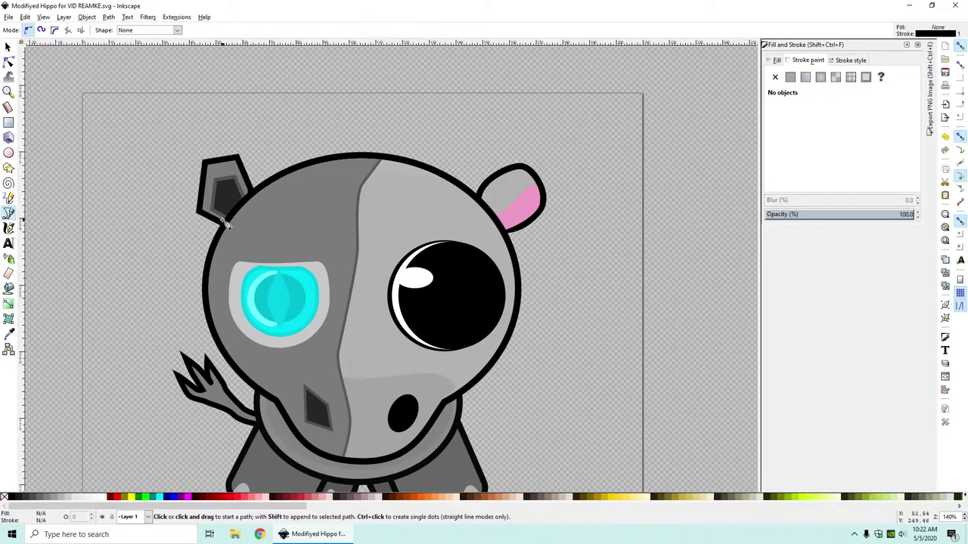
{"action": "left_click", "coordinate": [235, 245]}
{"action": "left_click_drag", "start_coordinate": [239, 196], "coordinate": [327, 168]}
{"action": "key", "text": "BackSpace"}
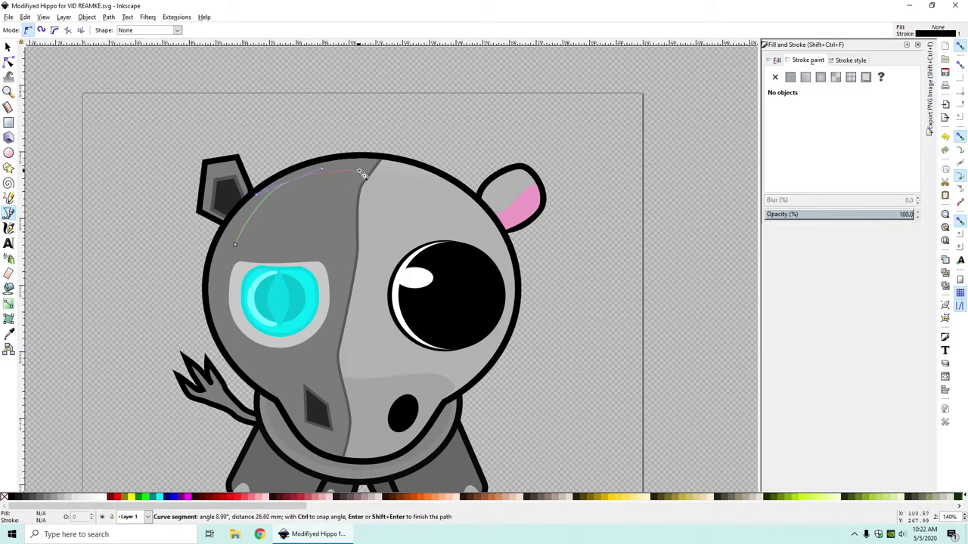
{"action": "scroll", "coordinate": [365, 175], "scroll_direction": "down", "scroll_amount": 5}
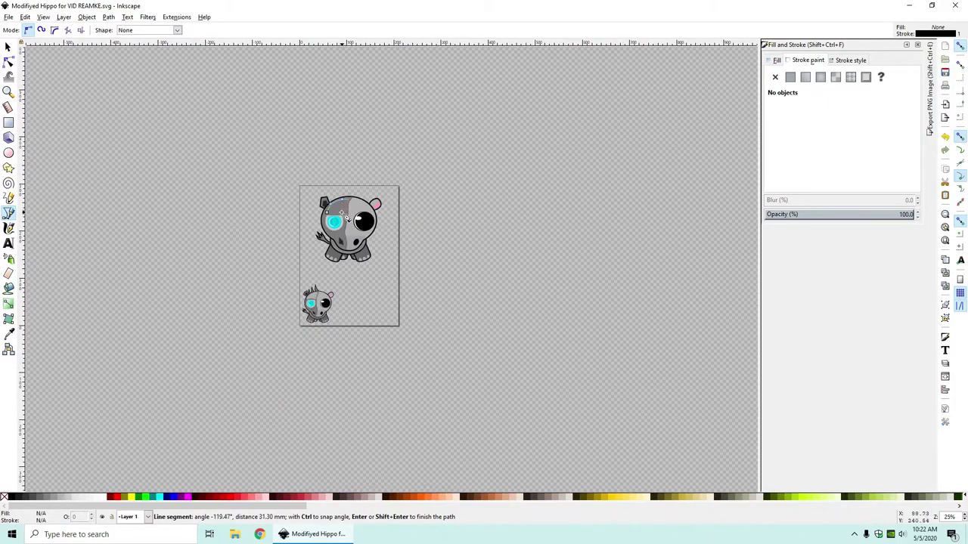
{"action": "scroll", "coordinate": [346, 207], "scroll_direction": "up", "scroll_amount": 3}
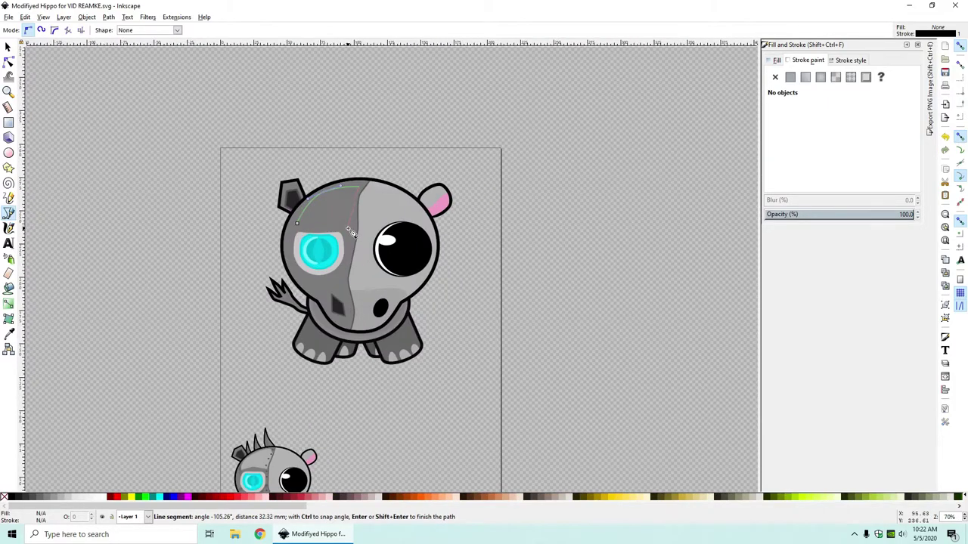
{"action": "left_click", "coordinate": [349, 228]}
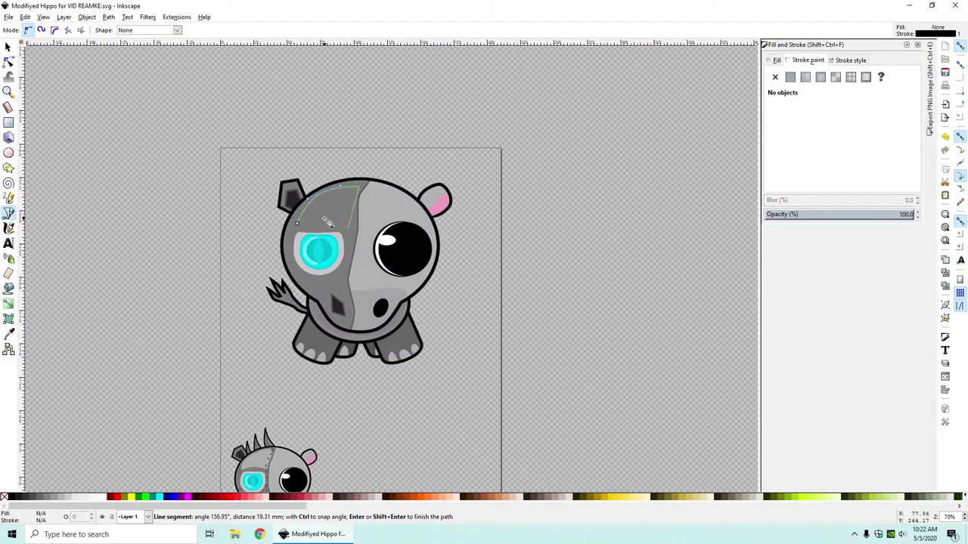
{"action": "left_click", "coordinate": [297, 223]}
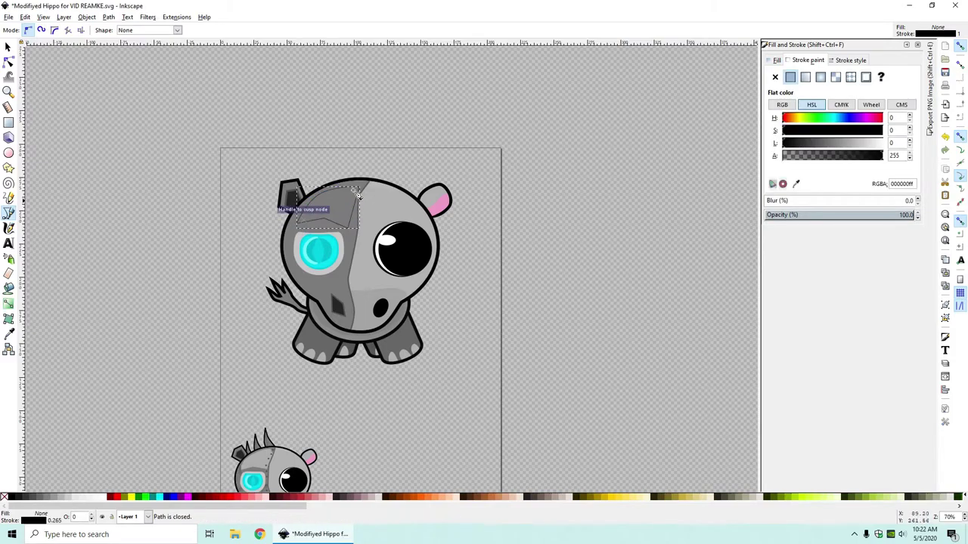
Step: Remove the forehead panel's outline and fill it with the light gray aeaeae sampled from the reference
{"action": "left_click", "coordinate": [775, 76]}
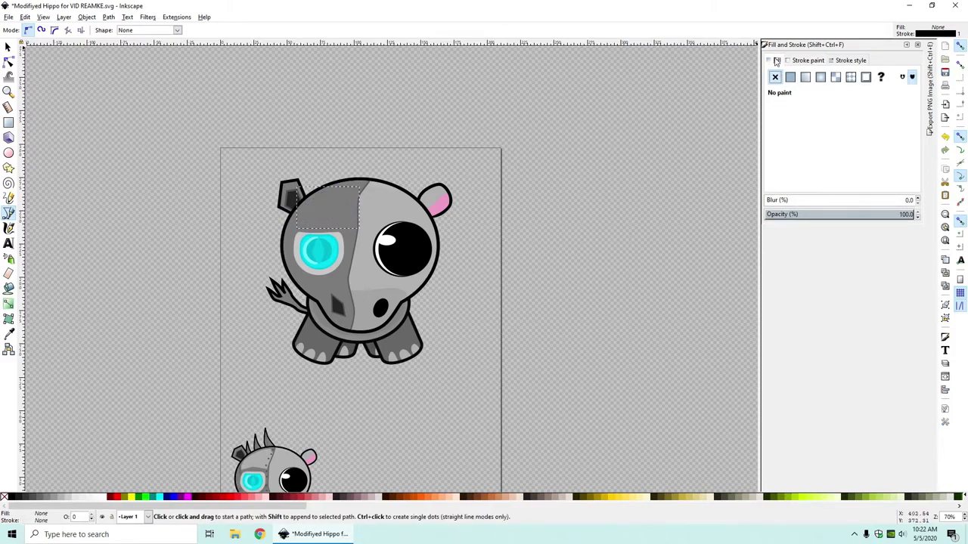
{"action": "left_click", "coordinate": [790, 76]}
{"action": "left_click", "coordinate": [794, 184]}
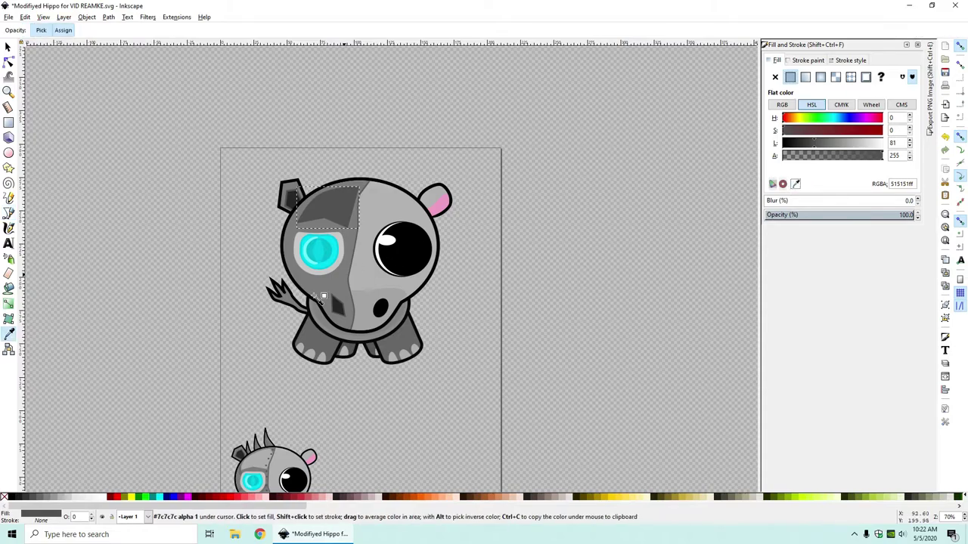
{"action": "left_click", "coordinate": [262, 462]}
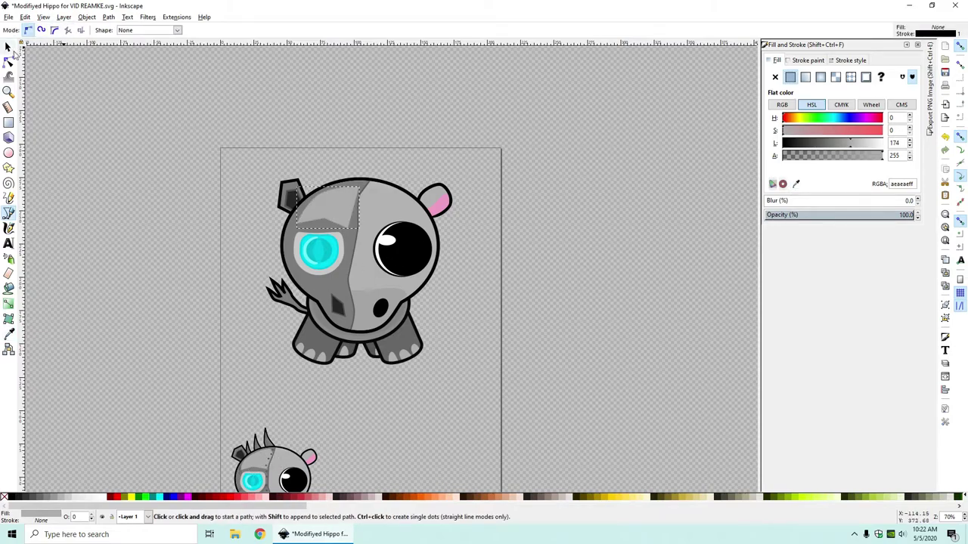
Step: Reshape the forehead panel's nodes to follow the head and face seam, making it about 53.9 by 39.0 mm, and save the drawing
{"action": "left_click", "coordinate": [10, 60]}
{"action": "scroll", "coordinate": [341, 214], "scroll_direction": "up", "scroll_amount": 3}
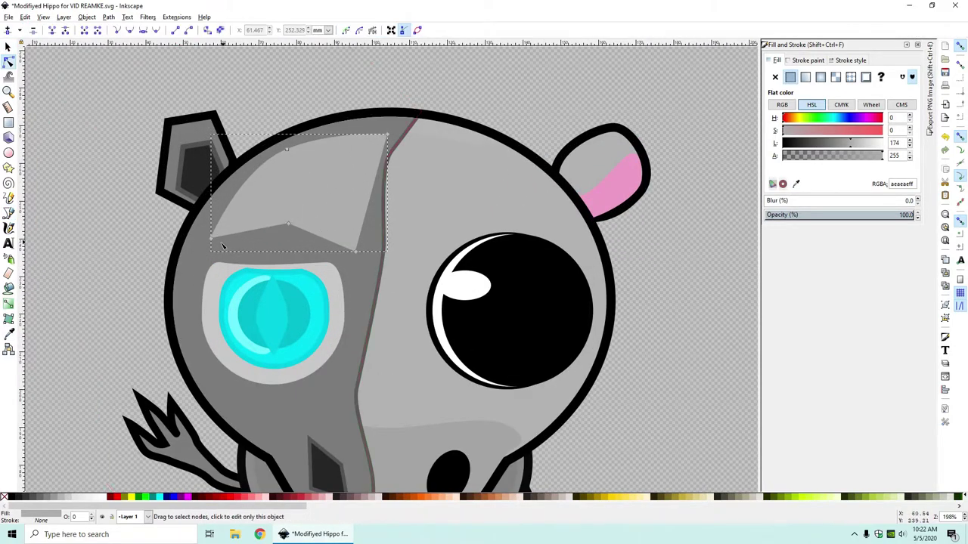
{"action": "left_click_drag", "start_coordinate": [212, 239], "coordinate": [194, 231]}
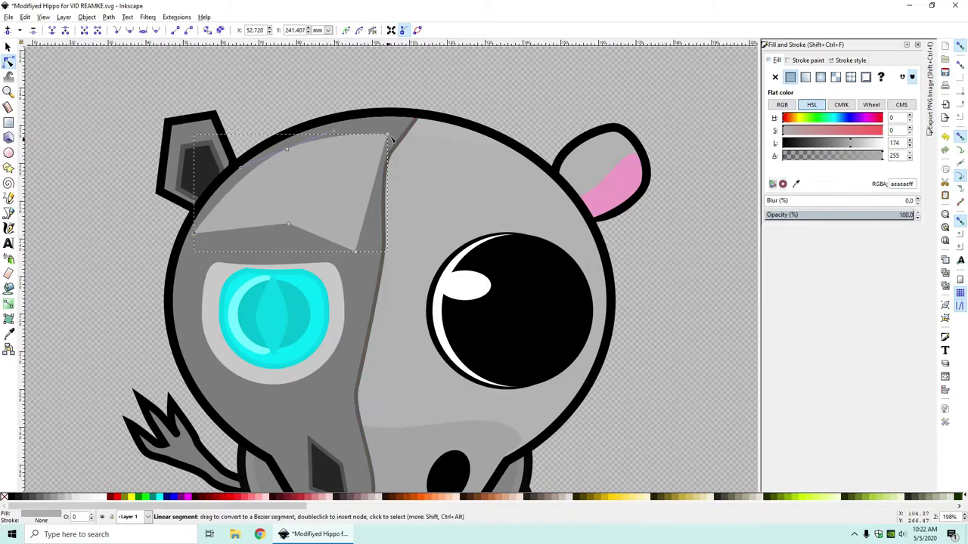
{"action": "left_click_drag", "start_coordinate": [391, 139], "coordinate": [389, 117]}
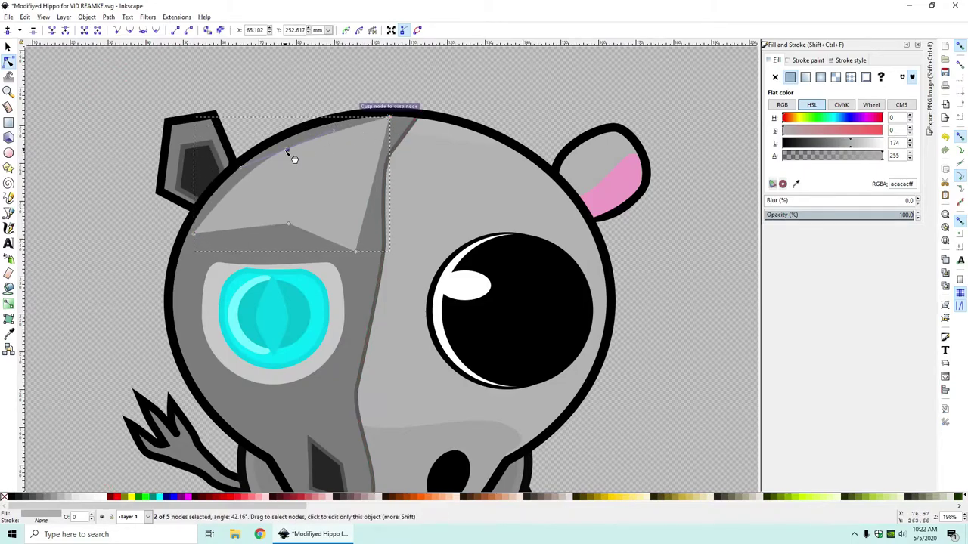
{"action": "key", "text": "ctrl+z"}
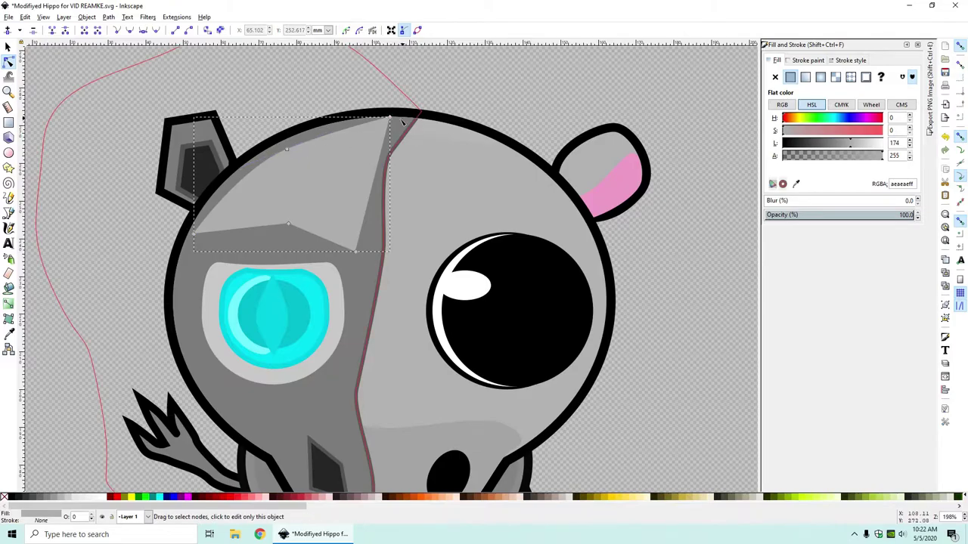
{"action": "left_click_drag", "start_coordinate": [390, 119], "coordinate": [391, 133]}
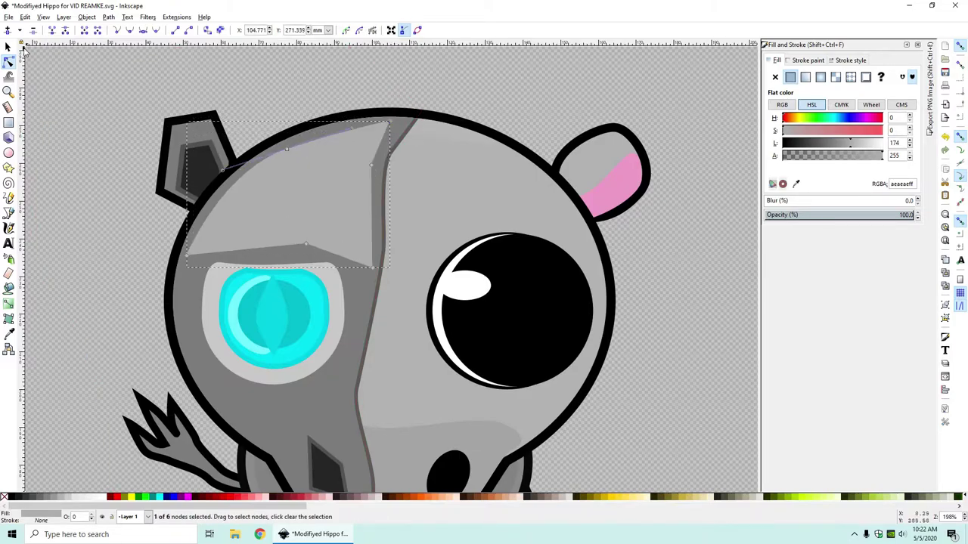
{"action": "left_click", "coordinate": [9, 48]}
{"action": "left_click", "coordinate": [298, 78]}
{"action": "scroll", "coordinate": [297, 79], "scroll_direction": "down", "scroll_amount": 3}
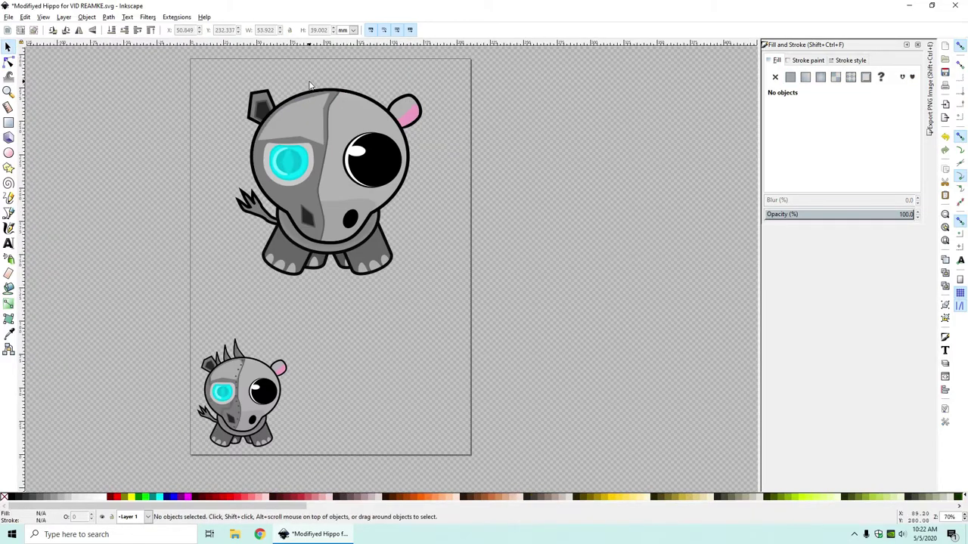
{"action": "key", "text": "ctrl+s"}
Step: Compare the robot half of the large hippo's face with the finished reference
{"action": "scroll", "coordinate": [218, 198], "scroll_direction": "up", "scroll_amount": 4}
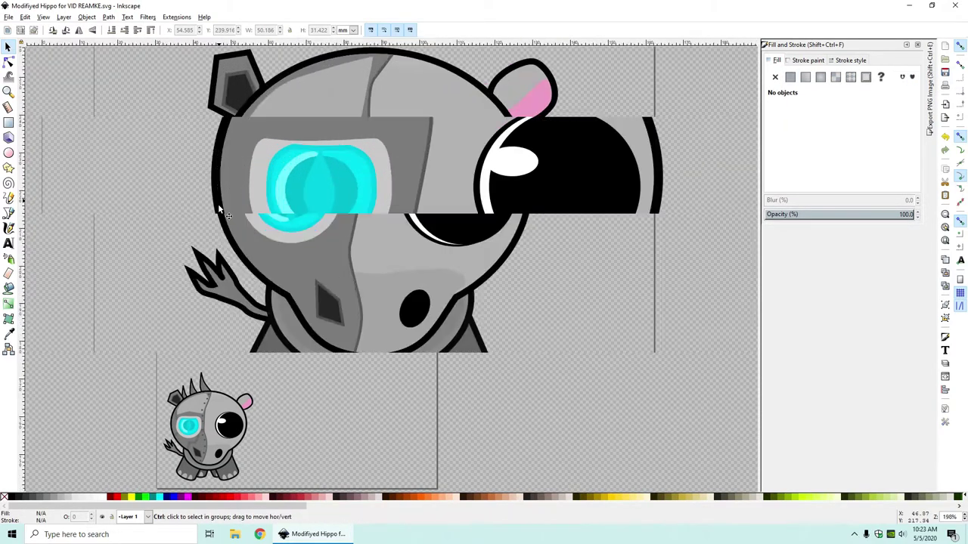
{"action": "left_click", "coordinate": [308, 193]}
{"action": "key", "text": "Escape"}
{"action": "scroll", "coordinate": [308, 194], "scroll_direction": "down", "scroll_amount": 5}
{"action": "scroll", "coordinate": [229, 465], "scroll_direction": "up", "scroll_amount": 5}
{"action": "scroll", "coordinate": [308, 321], "scroll_direction": "down", "scroll_amount": 4}
{"action": "scroll", "coordinate": [373, 309], "scroll_direction": "down", "scroll_amount": 3}
{"action": "scroll", "coordinate": [376, 309], "scroll_direction": "up", "scroll_amount": 4}
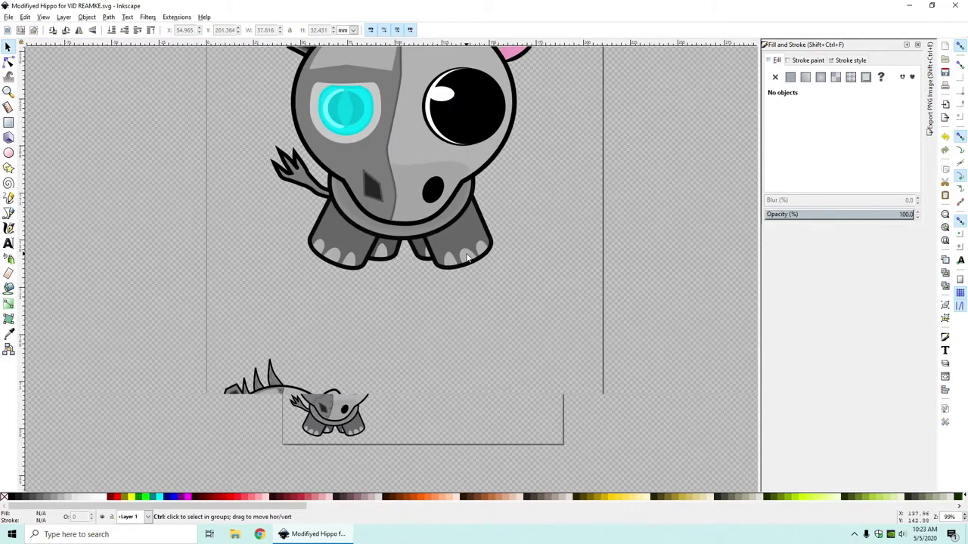
{"action": "scroll", "coordinate": [379, 309], "scroll_direction": "down", "scroll_amount": 1}
Step: Draw a closed zigzag band about 35.8 by 38.2 mm from the jaw, under the robot eye, past the face seam
{"action": "left_click", "coordinate": [9, 213]}
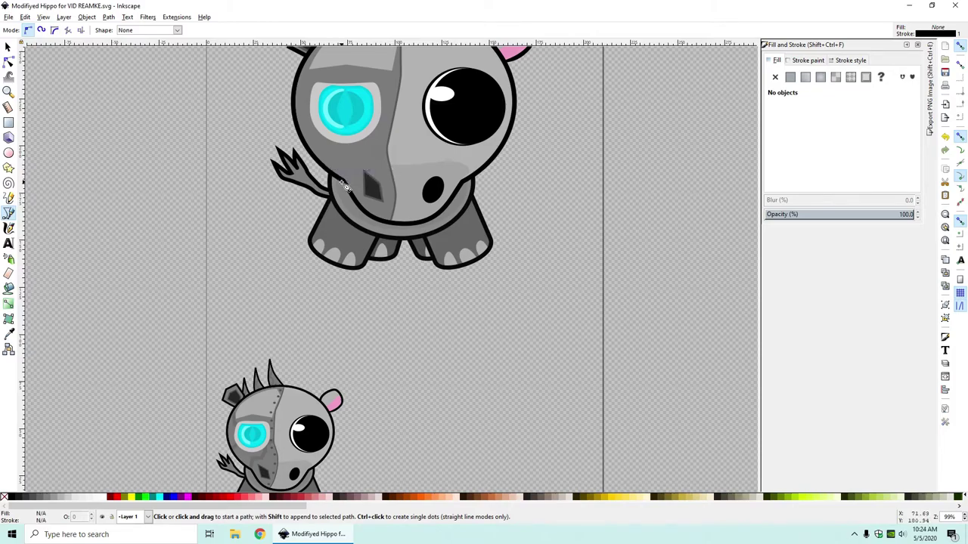
{"action": "left_click", "coordinate": [346, 180]}
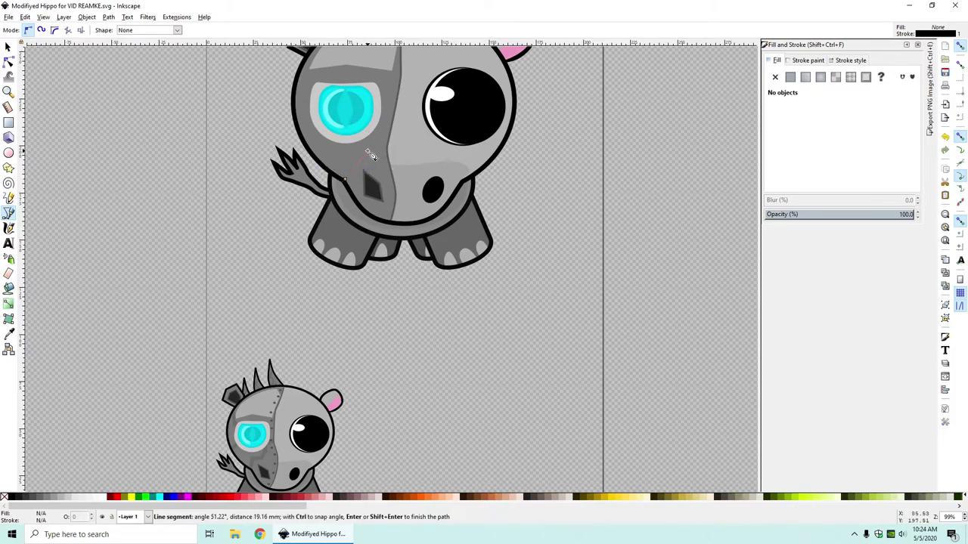
{"action": "left_click", "coordinate": [350, 161]}
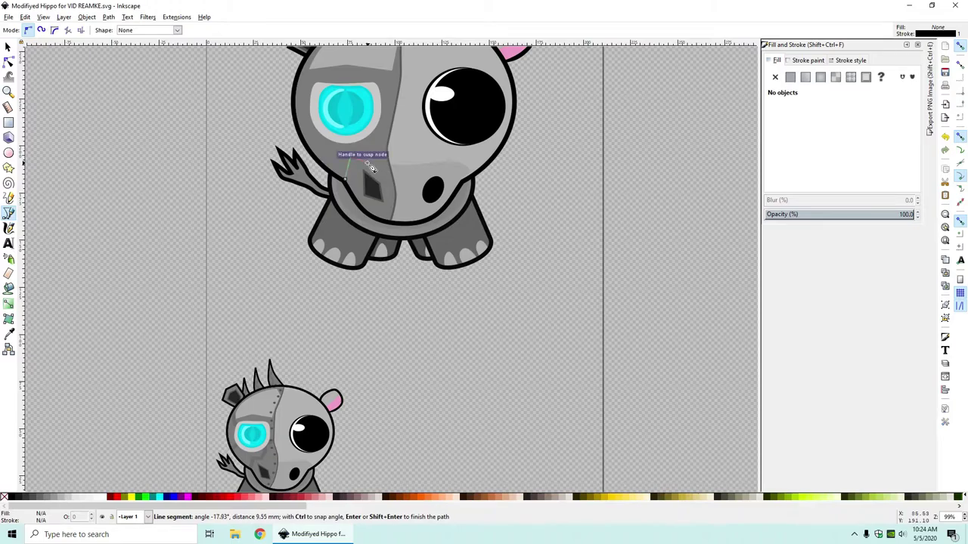
{"action": "left_click", "coordinate": [365, 164]}
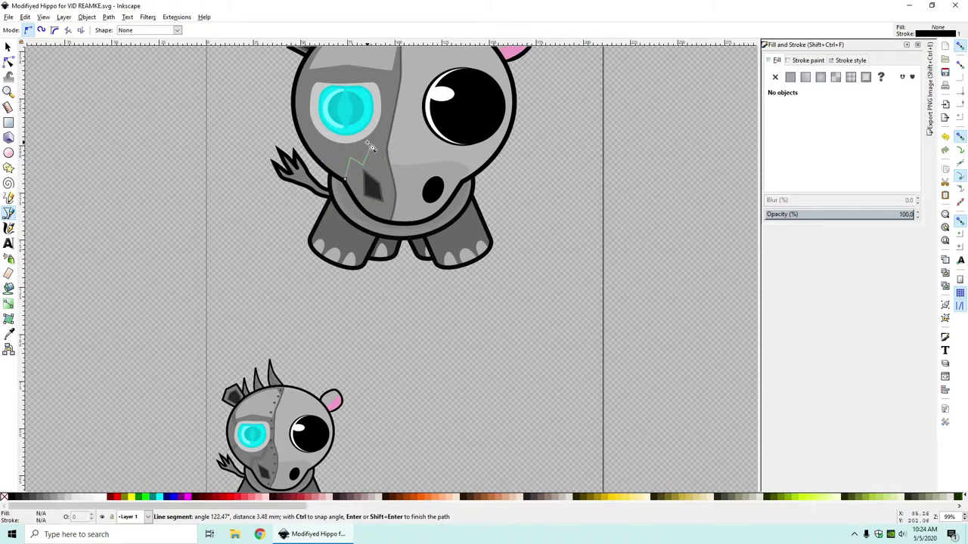
{"action": "left_click", "coordinate": [395, 127]}
{"action": "left_click", "coordinate": [406, 119]}
{"action": "left_click", "coordinate": [358, 145]}
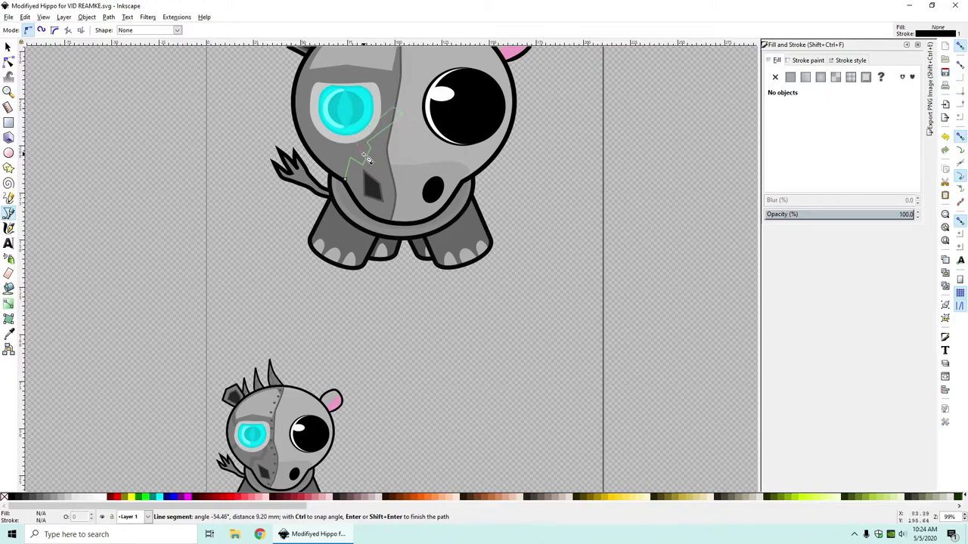
{"action": "left_click", "coordinate": [365, 154]}
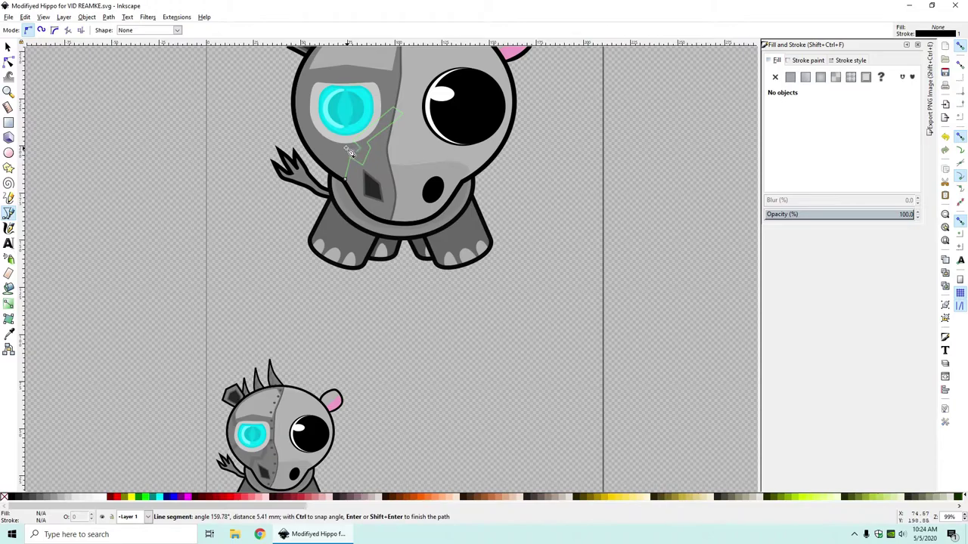
{"action": "left_click", "coordinate": [348, 148]}
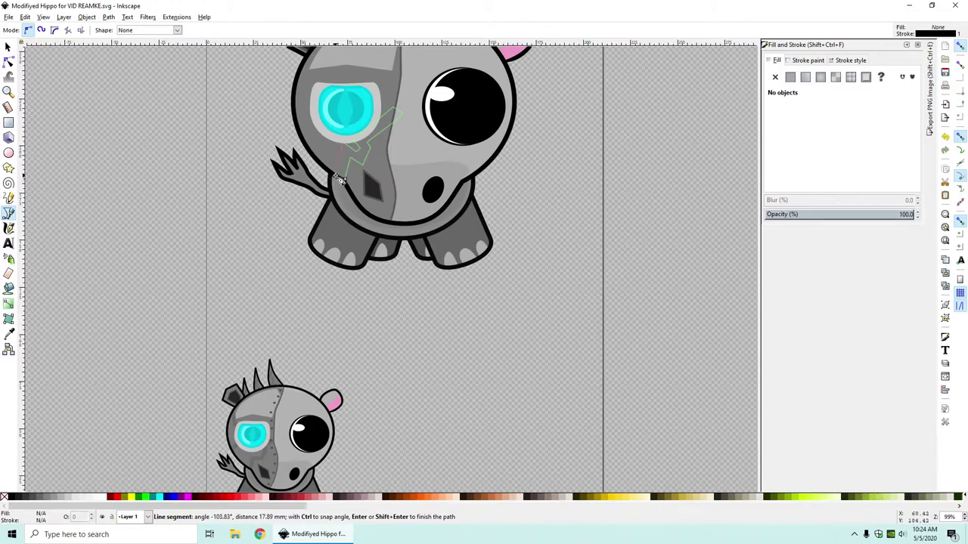
{"action": "left_click", "coordinate": [338, 177]}
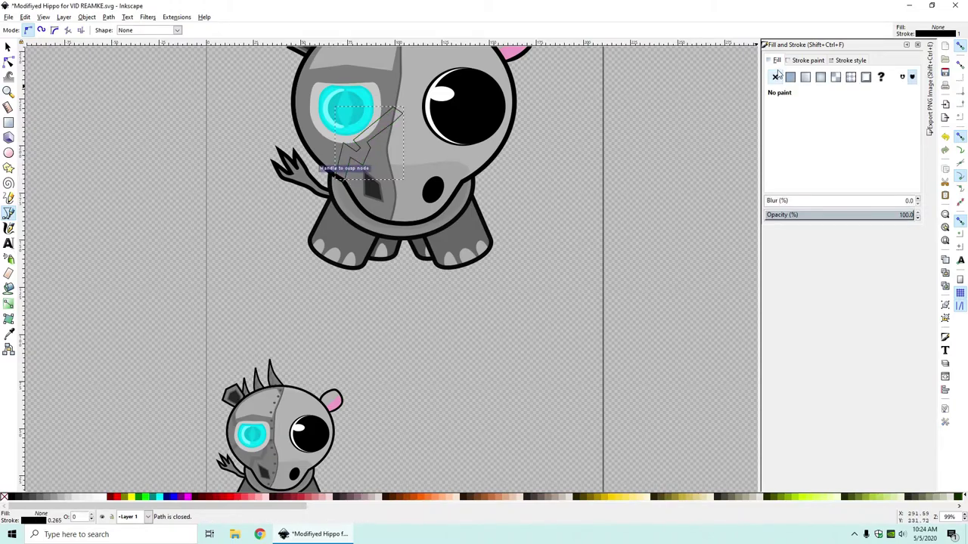
Step: Remove the zigzag band's outline and fill it with the gray 6c6c6c sampled from the reference's cheek
{"action": "left_click", "coordinate": [790, 76]}
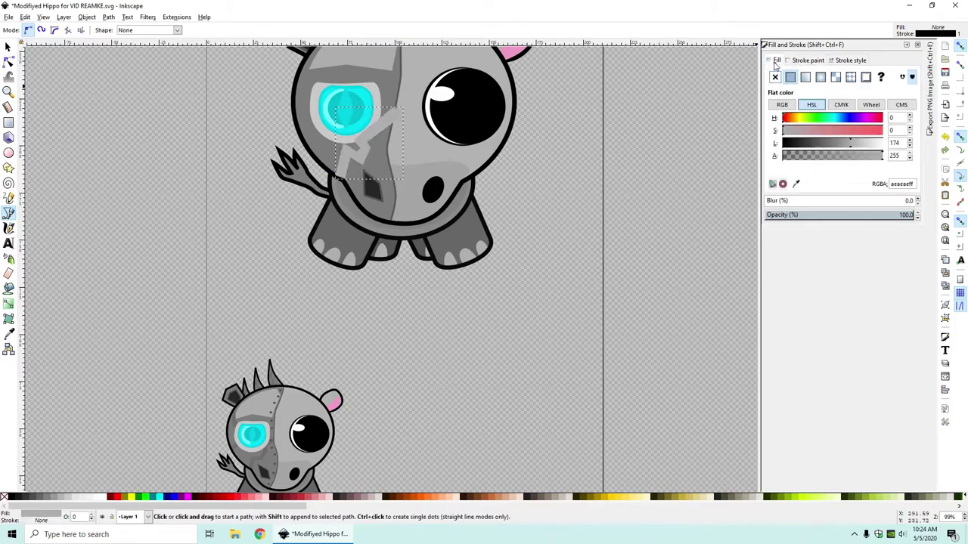
{"action": "left_click", "coordinate": [795, 184]}
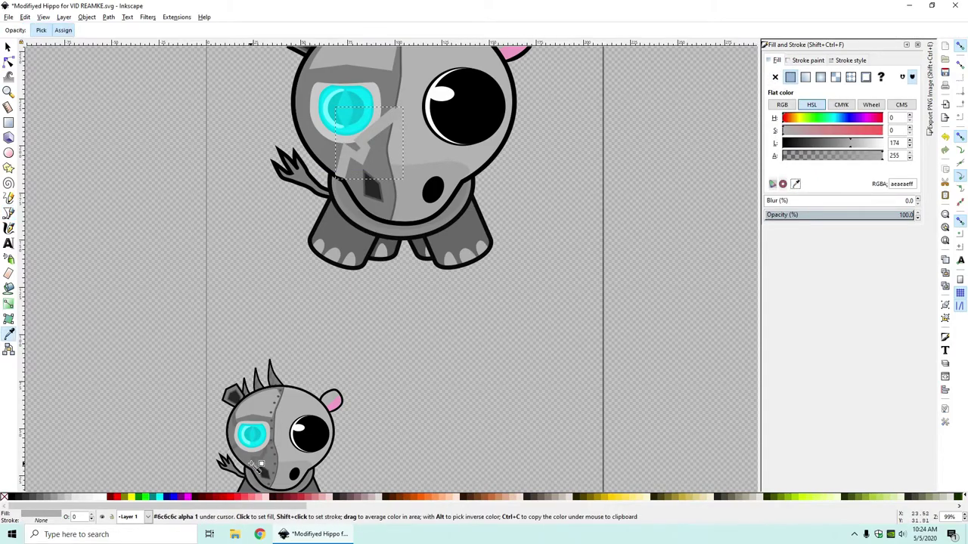
{"action": "left_click", "coordinate": [259, 464]}
{"action": "left_click", "coordinate": [9, 47]}
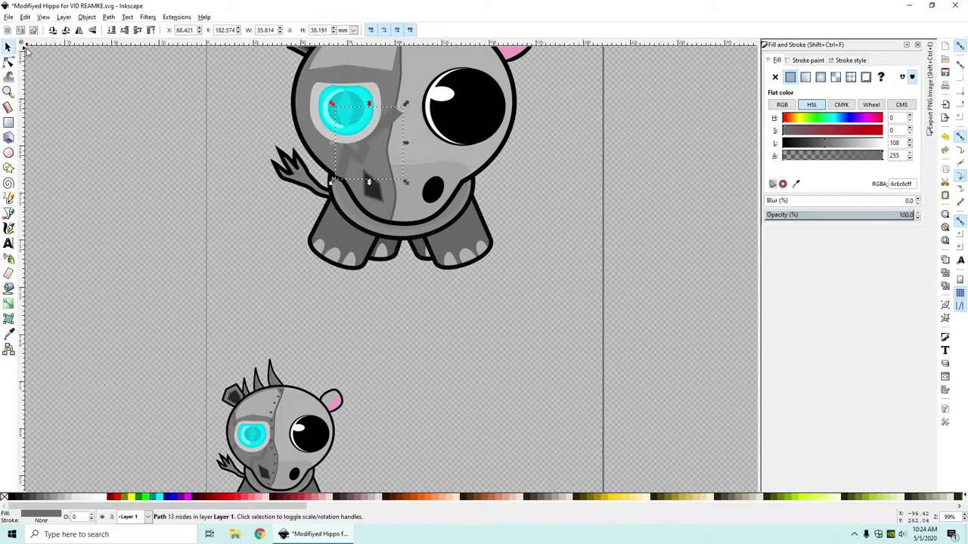
{"action": "left_click", "coordinate": [585, 286]}
Step: Duplicate the dark gray robot half of the face and remove the duplicate's fill
{"action": "scroll", "coordinate": [536, 227], "scroll_direction": "down", "scroll_amount": 3}
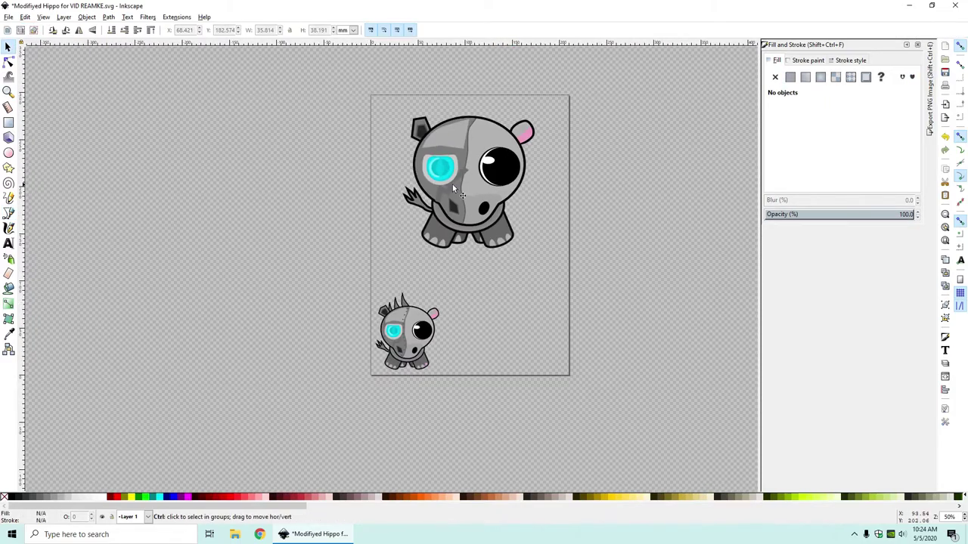
{"action": "scroll", "coordinate": [457, 184], "scroll_direction": "up", "scroll_amount": 4}
{"action": "left_click", "coordinate": [478, 190], "text": "ctrl"}
{"action": "key", "text": "ctrl+d"}
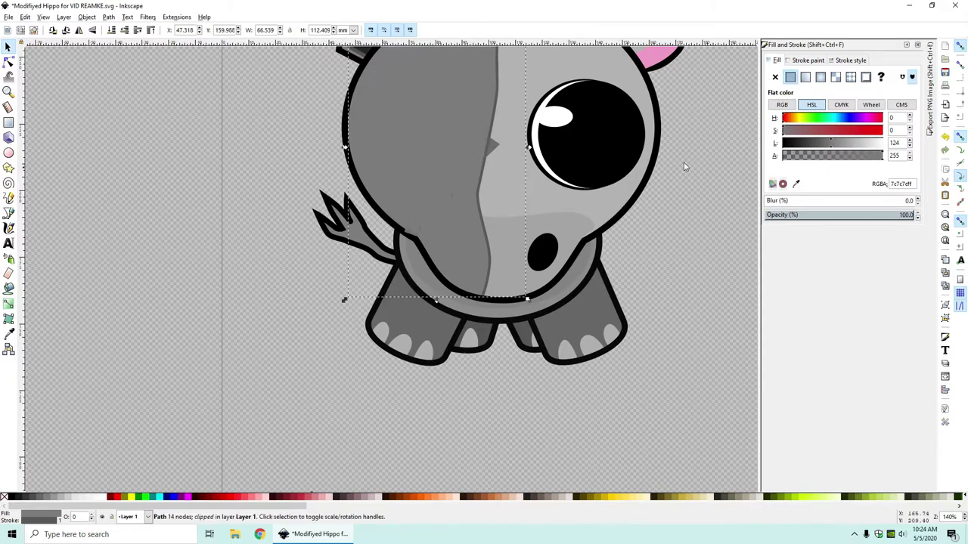
{"action": "left_click", "coordinate": [775, 77]}
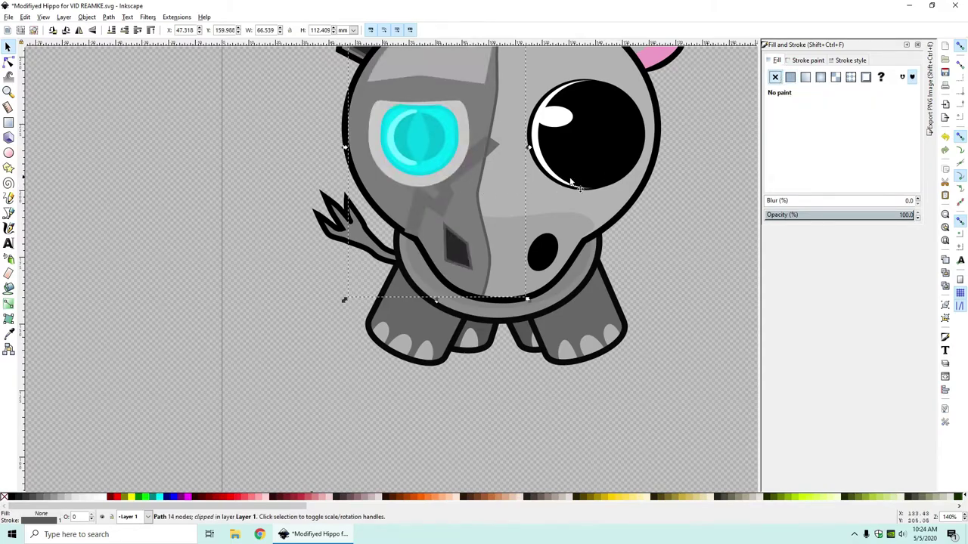
Step: Clip the zigzag band to the duplicated robot half so it ends at the face seam
{"action": "left_click", "coordinate": [435, 197], "text": "shift"}
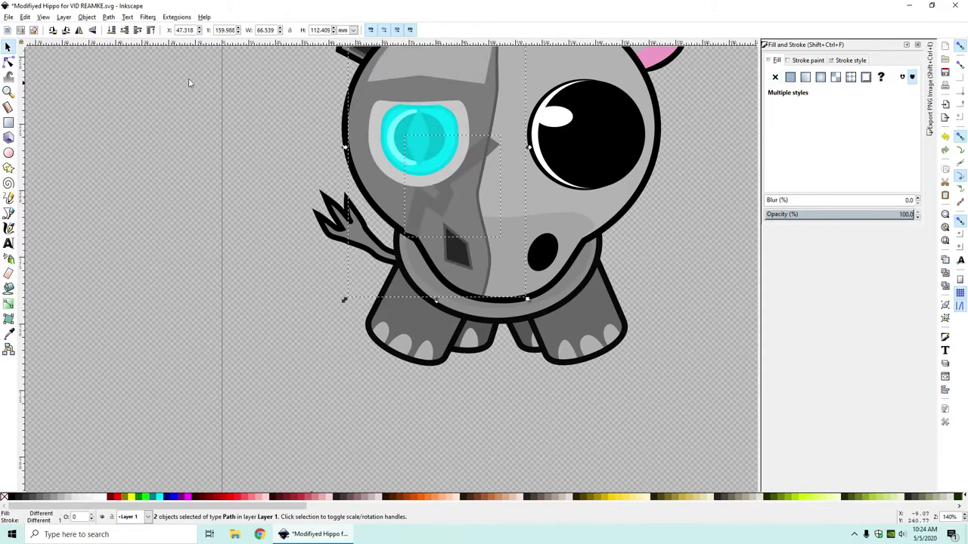
{"action": "left_click", "coordinate": [87, 17]}
{"action": "mouse_move", "coordinate": [155, 124]}
{"action": "left_click", "coordinate": [253, 123]}
{"action": "left_click", "coordinate": [251, 195]}
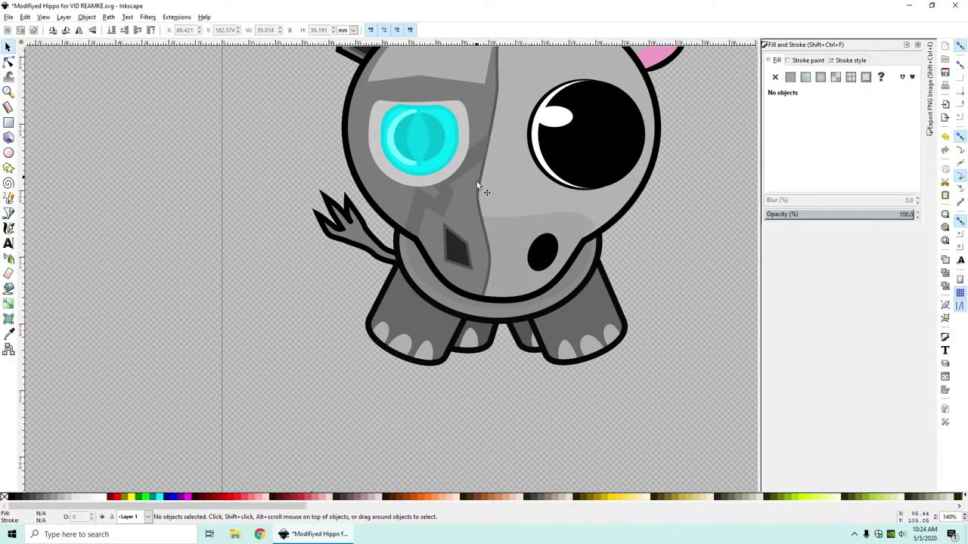
Step: Duplicate the robot half of the face in front of everything and remove the copy's fill so its seam line overlays the zigzag band
{"action": "scroll", "coordinate": [468, 206], "scroll_direction": "up", "scroll_amount": 2}
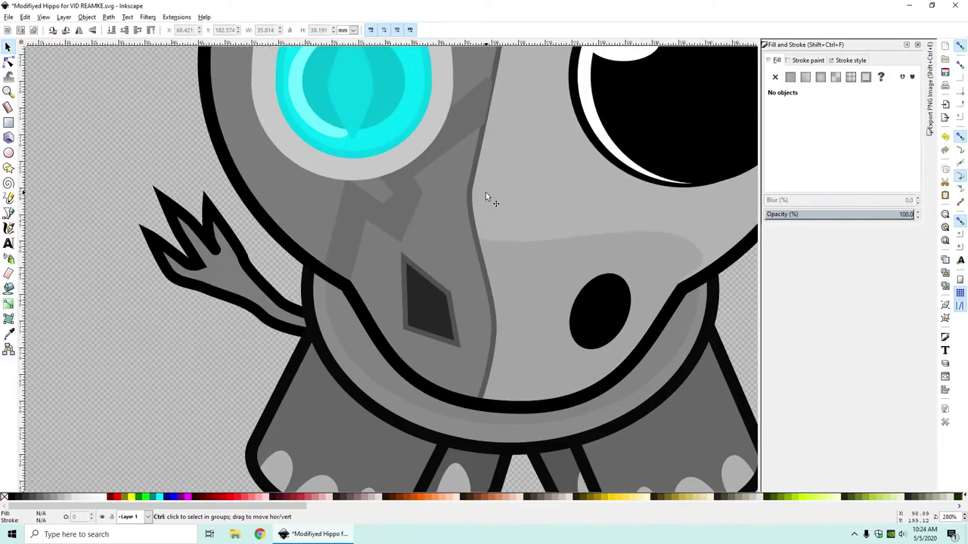
{"action": "scroll", "coordinate": [478, 198], "scroll_direction": "up", "scroll_amount": 1}
{"action": "left_click", "coordinate": [476, 200]}
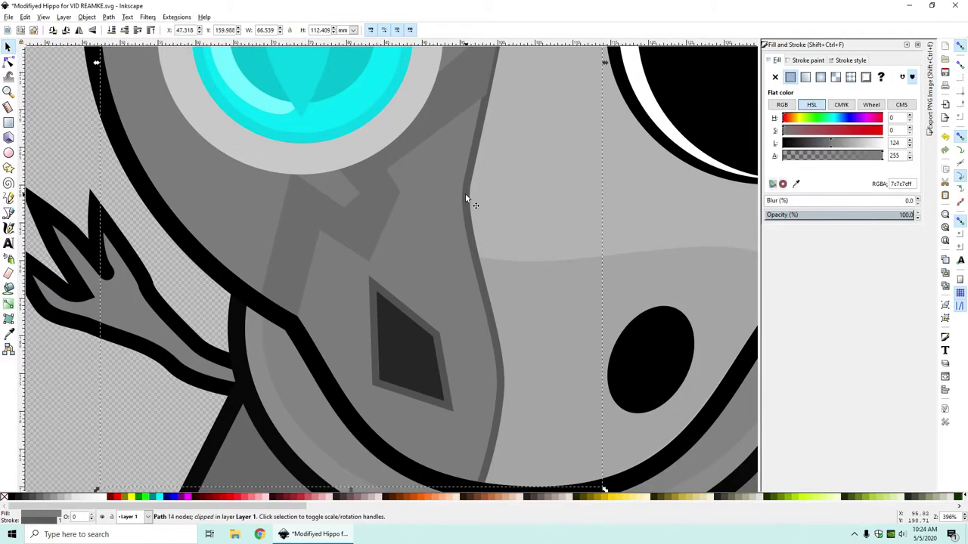
{"action": "scroll", "coordinate": [470, 199], "scroll_direction": "down", "scroll_amount": 2}
{"action": "key", "text": "Home"}
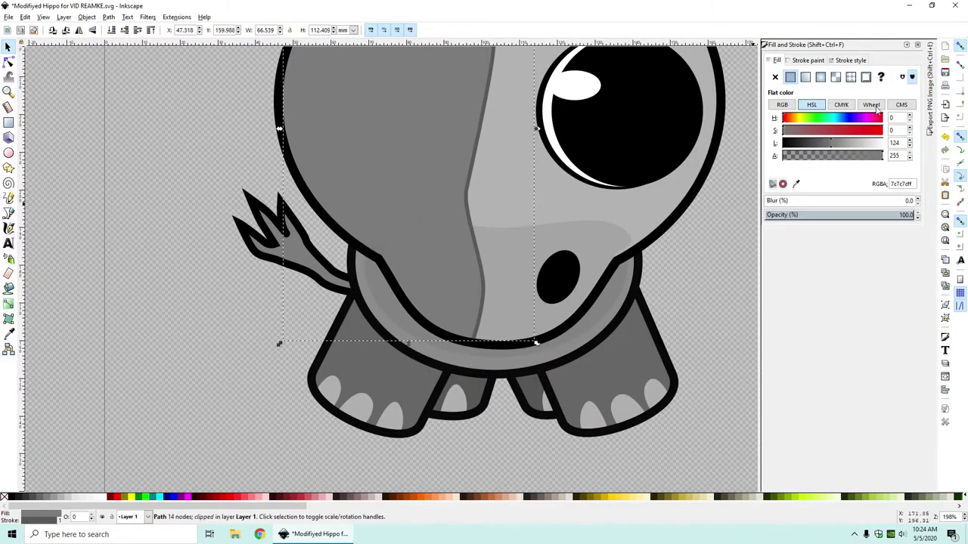
{"action": "left_click", "coordinate": [774, 77]}
{"action": "scroll", "coordinate": [535, 172], "scroll_direction": "down", "scroll_amount": 2}
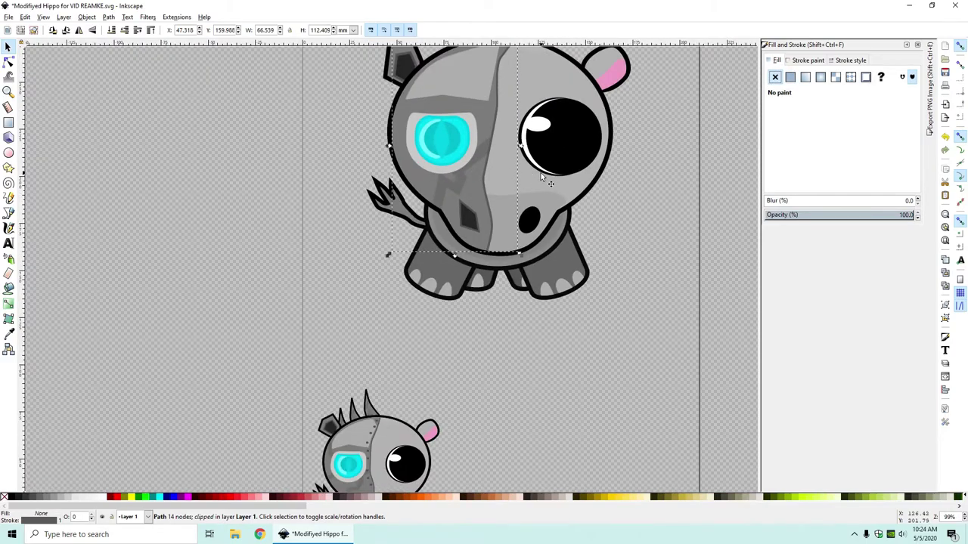
{"action": "left_click", "coordinate": [658, 233]}
Step: Move the zigzag band's upper end node farther up and across the face seam
{"action": "scroll", "coordinate": [486, 101], "scroll_direction": "up", "scroll_amount": 2}
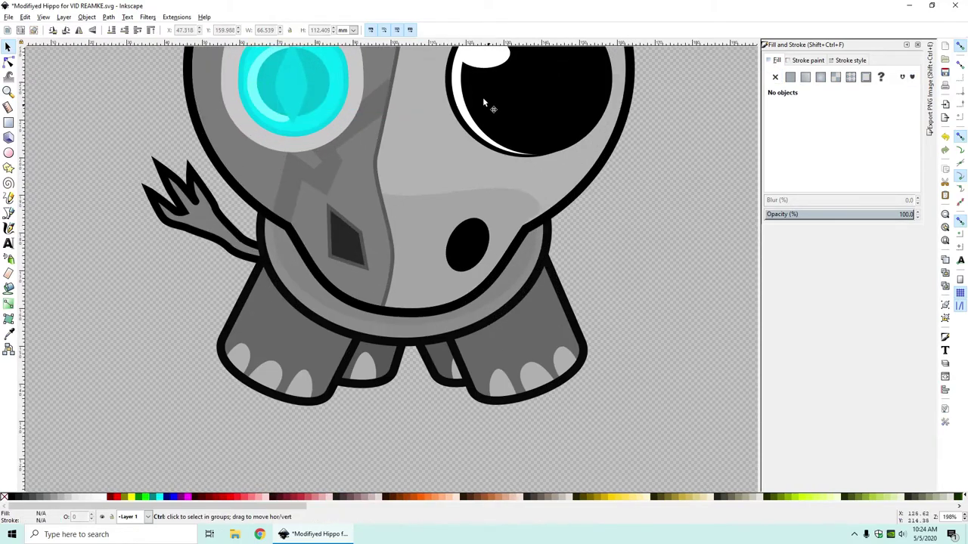
{"action": "double_click", "coordinate": [374, 211]}
{"action": "left_click_drag", "start_coordinate": [388, 206], "coordinate": [410, 177]}
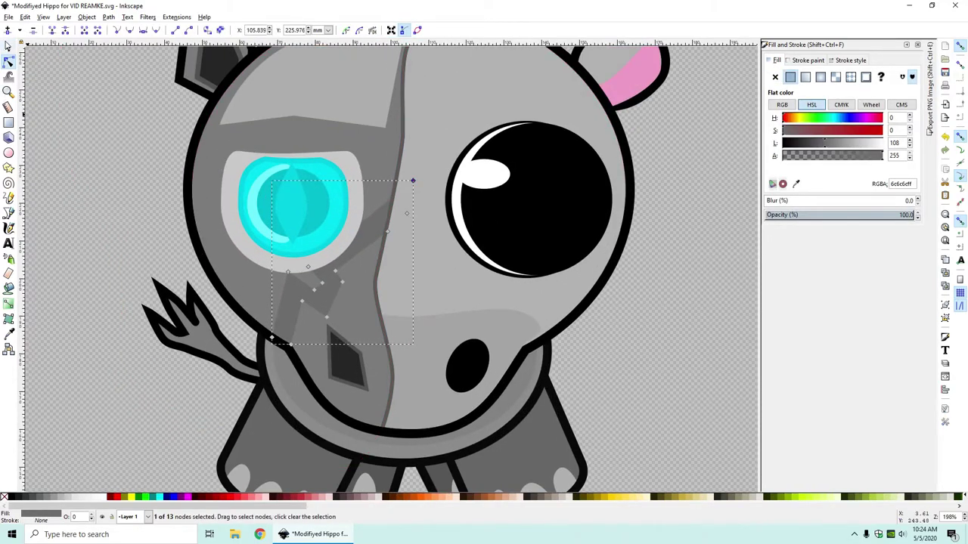
{"action": "key", "text": "s"}
{"action": "left_click", "coordinate": [135, 133]}
Step: Draw a closed jagged shape across the head's outer edge beside the robot eye and fill it with gray 6c6c6c without an outline
{"action": "scroll", "coordinate": [161, 134], "scroll_direction": "down", "scroll_amount": 3}
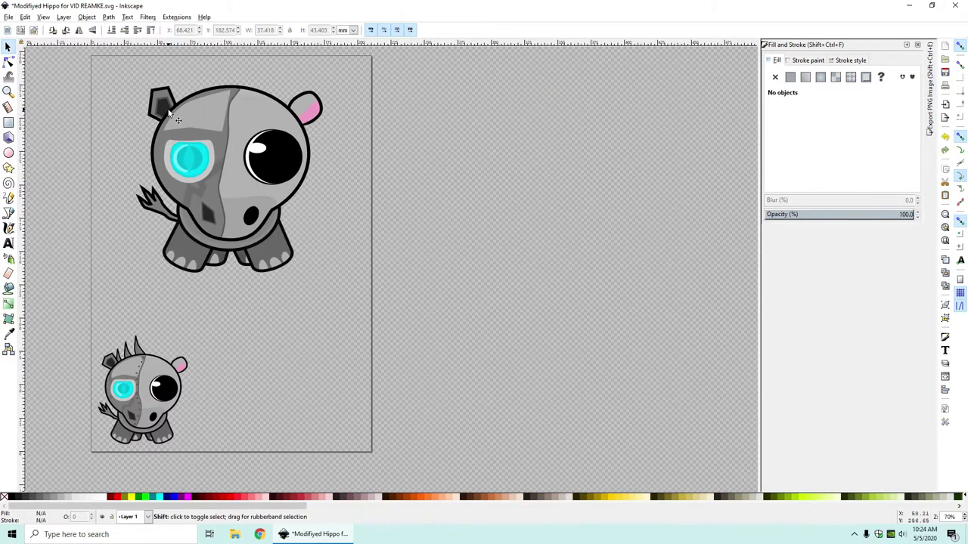
{"action": "scroll", "coordinate": [169, 113], "scroll_direction": "left", "scroll_amount": 4}
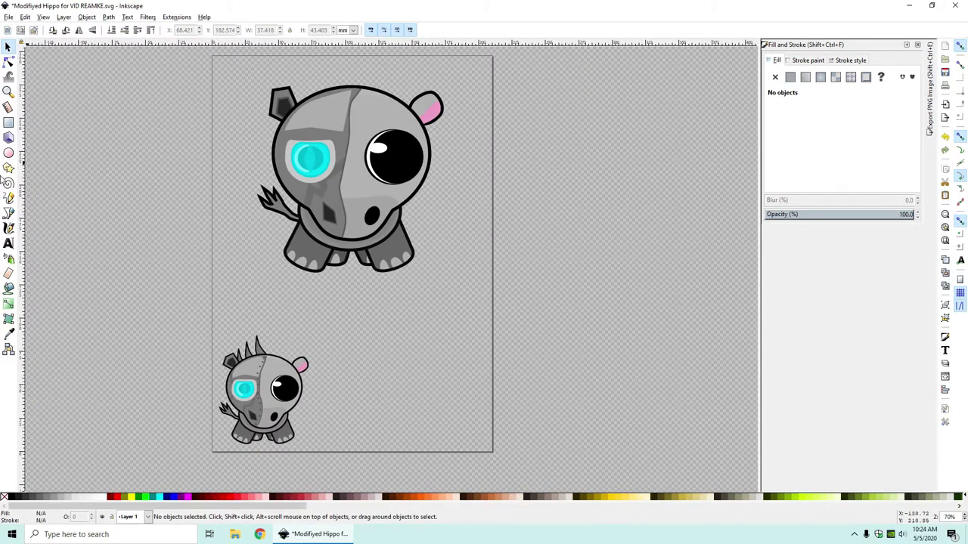
{"action": "left_click", "coordinate": [16, 215]}
{"action": "scroll", "coordinate": [291, 146], "scroll_direction": "up", "scroll_amount": 2}
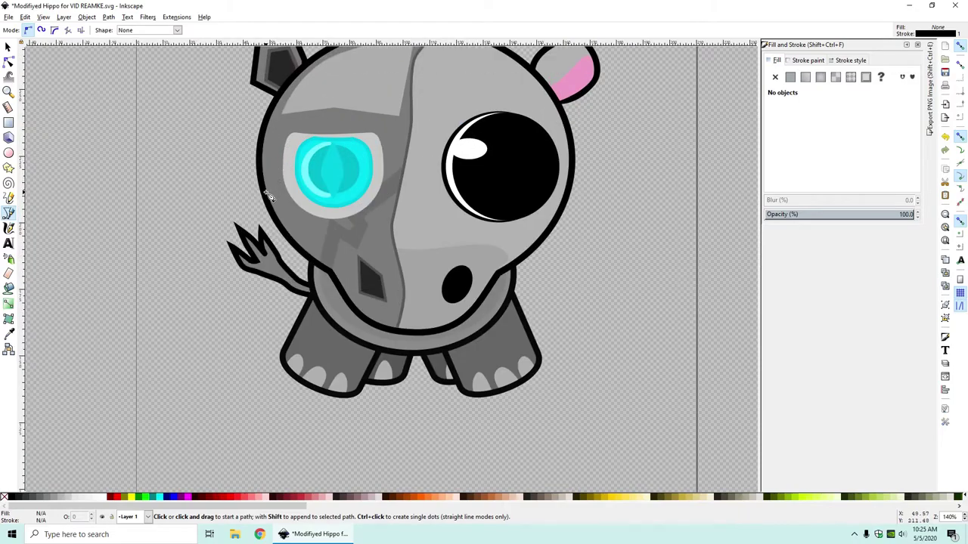
{"action": "left_click", "coordinate": [266, 198]}
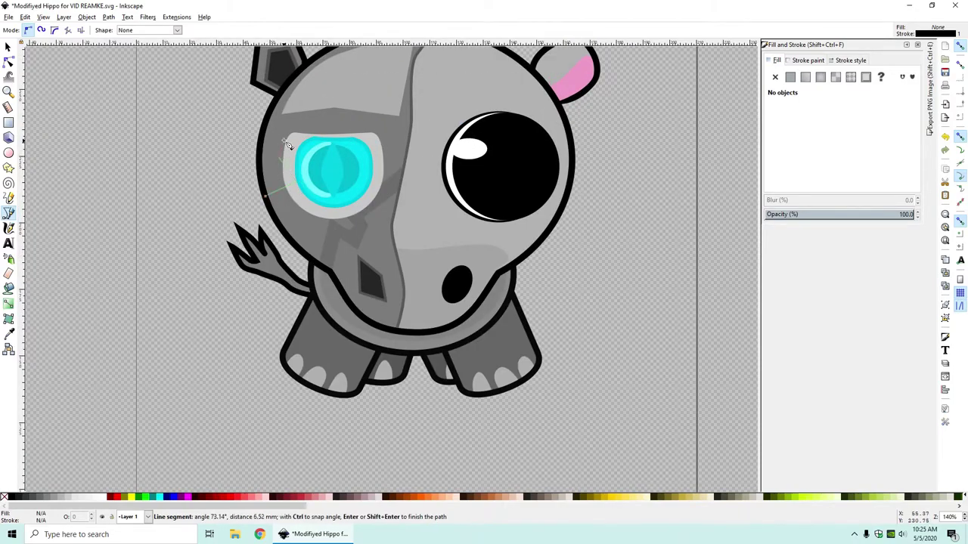
{"action": "left_click", "coordinate": [294, 134]}
{"action": "left_click", "coordinate": [265, 82]}
{"action": "left_click", "coordinate": [244, 99]}
{"action": "left_click", "coordinate": [273, 138]}
{"action": "left_click", "coordinate": [257, 164]}
{"action": "left_click", "coordinate": [271, 178]}
{"action": "left_click", "coordinate": [247, 191]}
{"action": "left_click", "coordinate": [265, 197]}
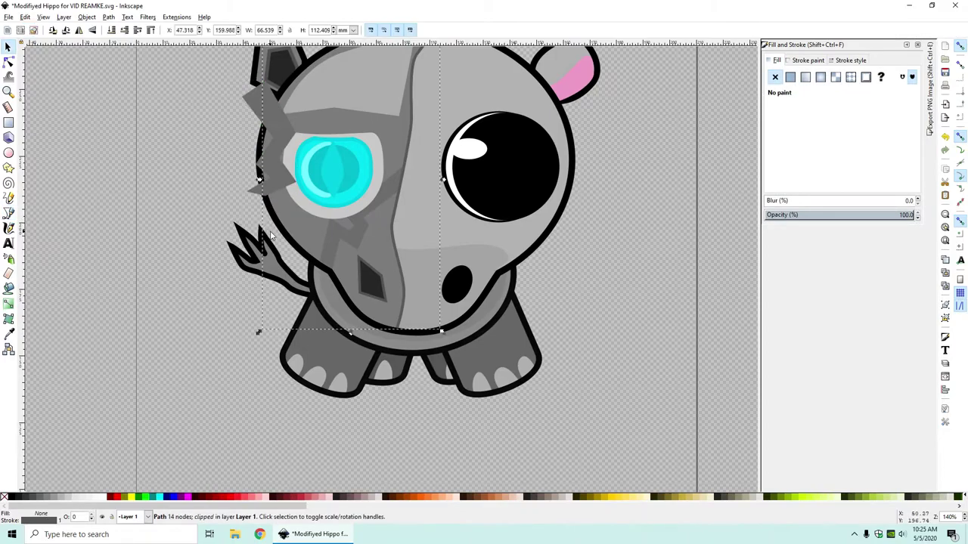
Step: Duplicate the full head shape in front of everything and remove the duplicate's fill
{"action": "left_click", "coordinate": [316, 237]}
{"action": "key", "text": "ctrl+d"}
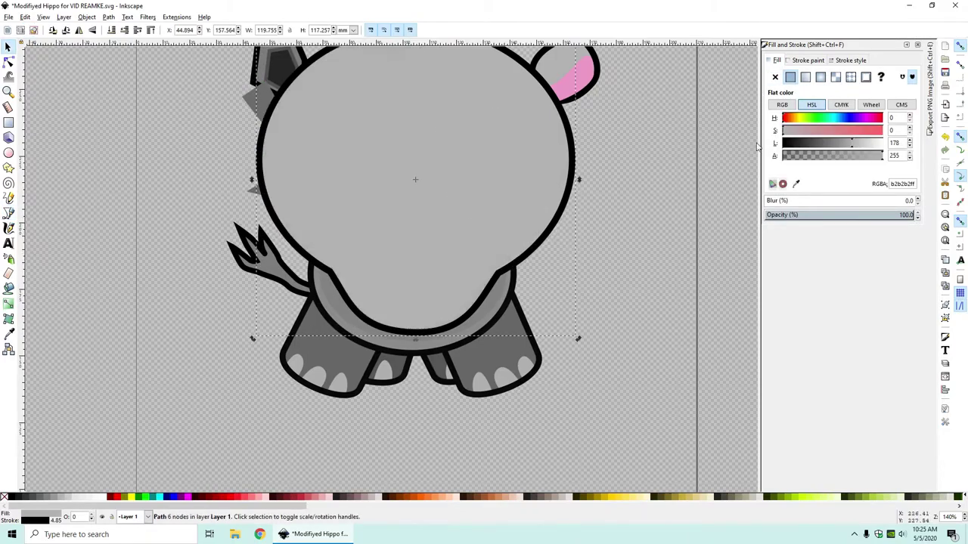
{"action": "left_click", "coordinate": [775, 77]}
Step: Move the jagged shape inward over the edge of the robot eye and clip it to the duplicated head shape
{"action": "left_click_drag", "start_coordinate": [283, 128], "coordinate": [302, 136]}
{"action": "left_click", "coordinate": [273, 227], "text": "shift"}
{"action": "left_click", "coordinate": [251, 196]}
{"action": "left_click", "coordinate": [271, 205]}
{"action": "left_click", "coordinate": [293, 183], "text": "shift"}
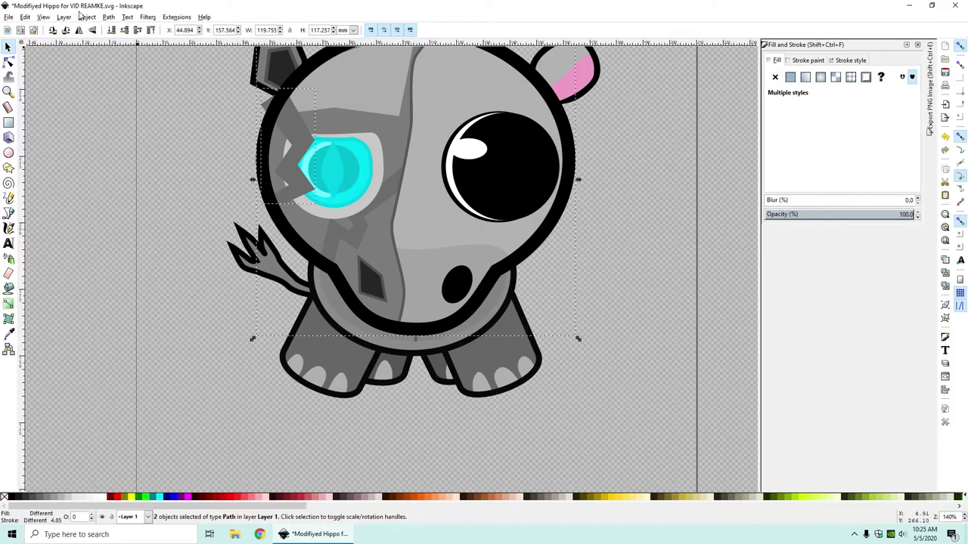
{"action": "left_click", "coordinate": [97, 17]}
{"action": "mouse_move", "coordinate": [123, 126]}
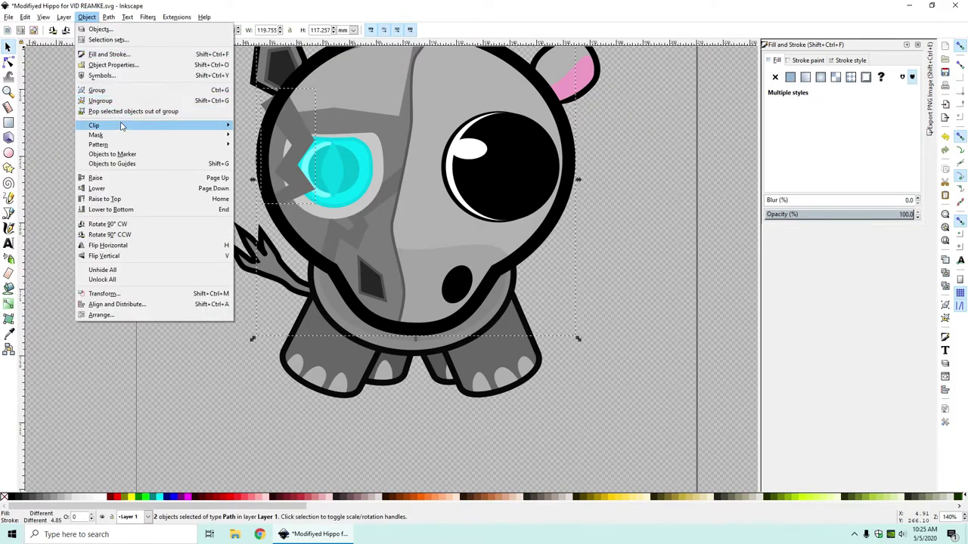
{"action": "left_click", "coordinate": [254, 126]}
{"action": "left_click", "coordinate": [179, 135]}
Step: Lower the clipped jagged shape until it lies behind the robot eye and its socket
{"action": "left_click", "coordinate": [279, 141]}
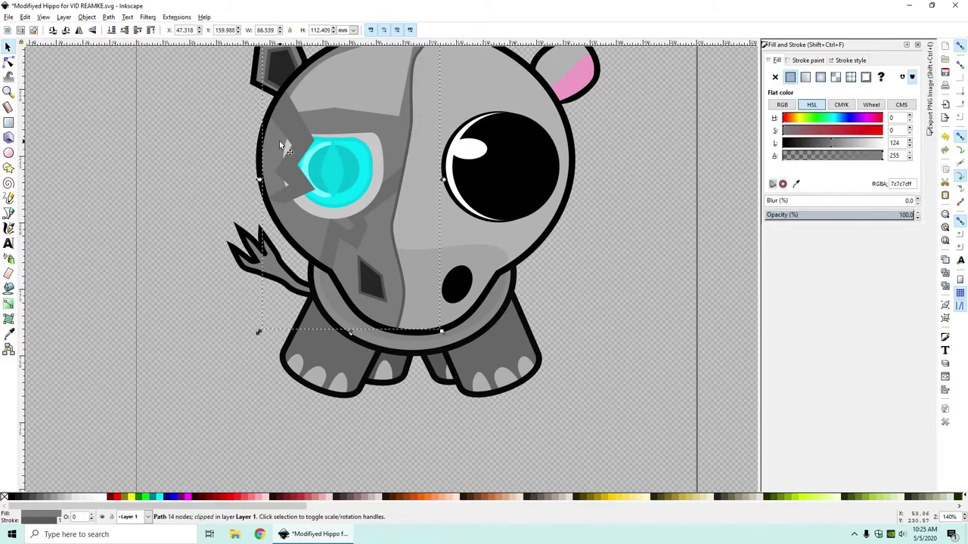
{"action": "key", "text": "Page_Down"}
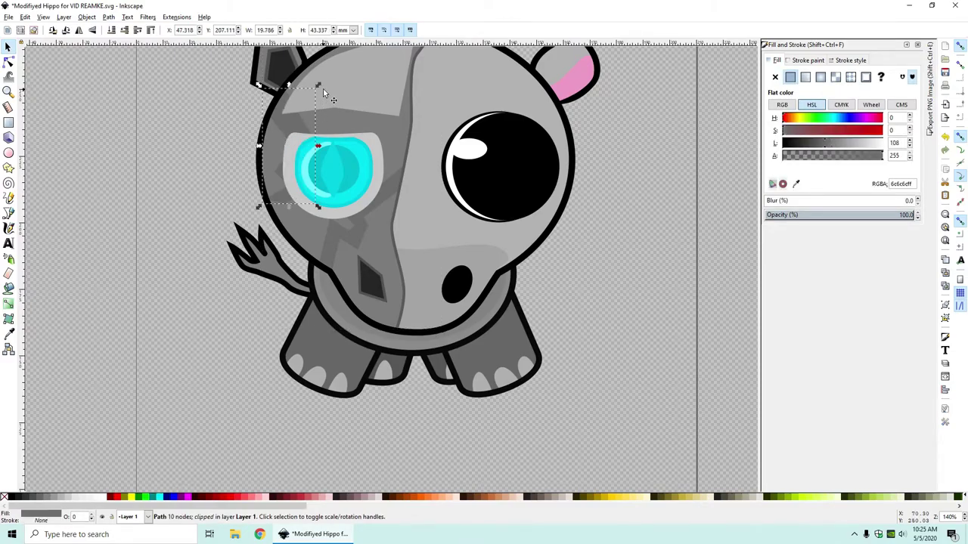
{"action": "left_click", "coordinate": [194, 103]}
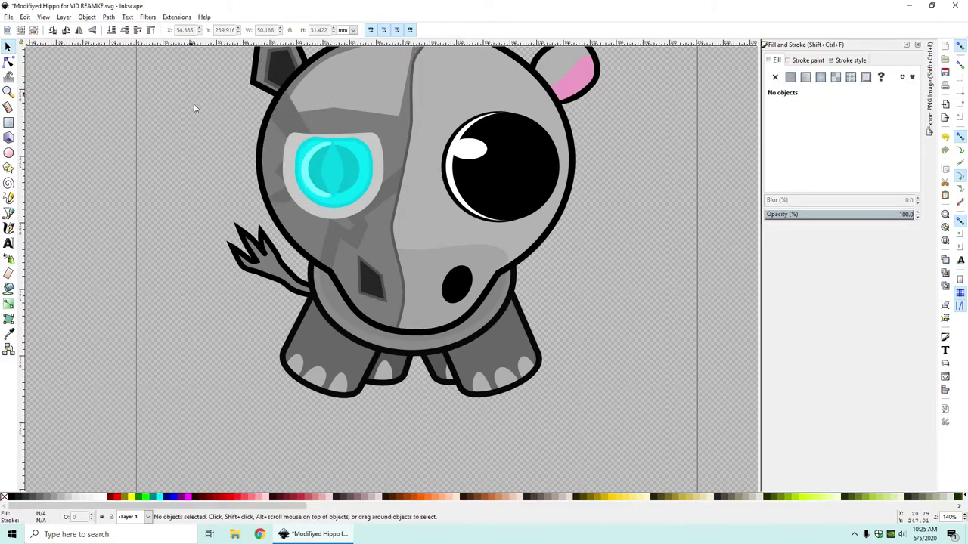
Step: Pull the jagged shape's lower outer node down and outward along the head outline, making the shape about 48.2 mm tall
{"action": "double_click", "coordinate": [274, 201]}
{"action": "scroll", "coordinate": [276, 198], "scroll_direction": "up", "scroll_amount": 3}
{"action": "left_click_drag", "start_coordinate": [274, 189], "coordinate": [231, 221]}
{"action": "left_click", "coordinate": [9, 47]}
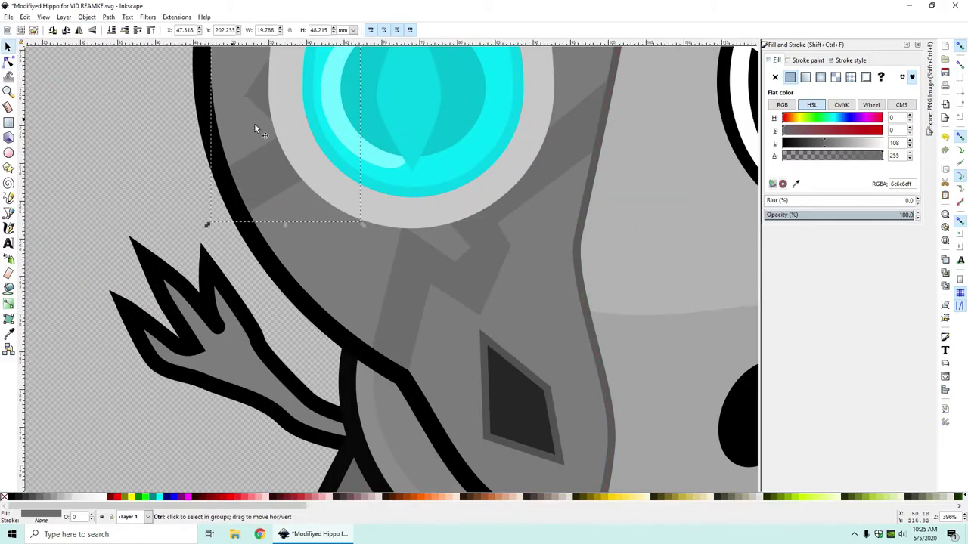
{"action": "scroll", "coordinate": [261, 127], "scroll_direction": "down", "scroll_amount": 4}
{"action": "left_click", "coordinate": [200, 123]}
{"action": "scroll", "coordinate": [200, 123], "scroll_direction": "up", "scroll_amount": 5}
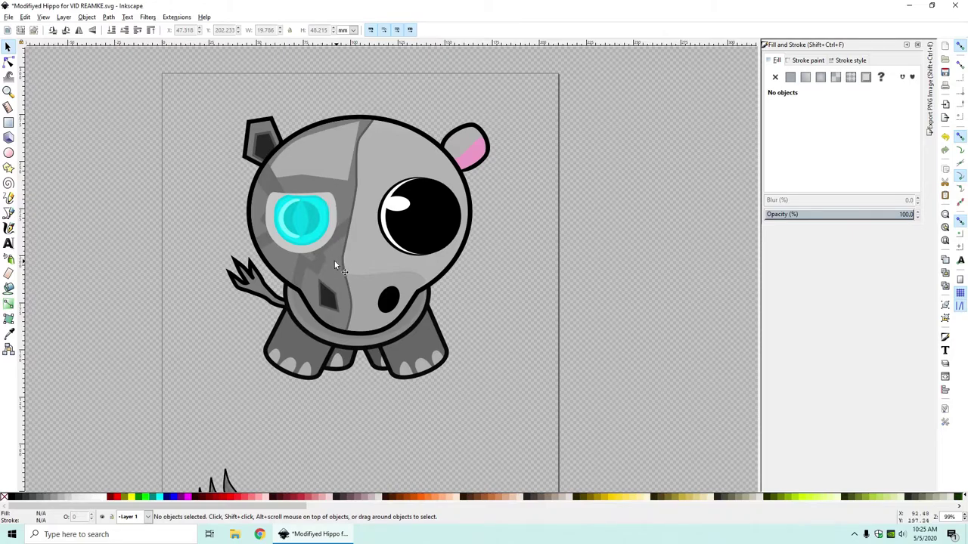
Step: Darken the forehead metal panel's fill to gray 9b9b9b
{"action": "left_click", "coordinate": [337, 157]}
{"action": "scroll", "coordinate": [336, 157], "scroll_direction": "down", "scroll_amount": 4}
{"action": "scroll", "coordinate": [337, 157], "scroll_direction": "up", "scroll_amount": 4}
{"action": "left_click", "coordinate": [574, 196]}
{"action": "left_click", "coordinate": [315, 154]}
{"action": "left_click_drag", "start_coordinate": [846, 144], "coordinate": [849, 145]}
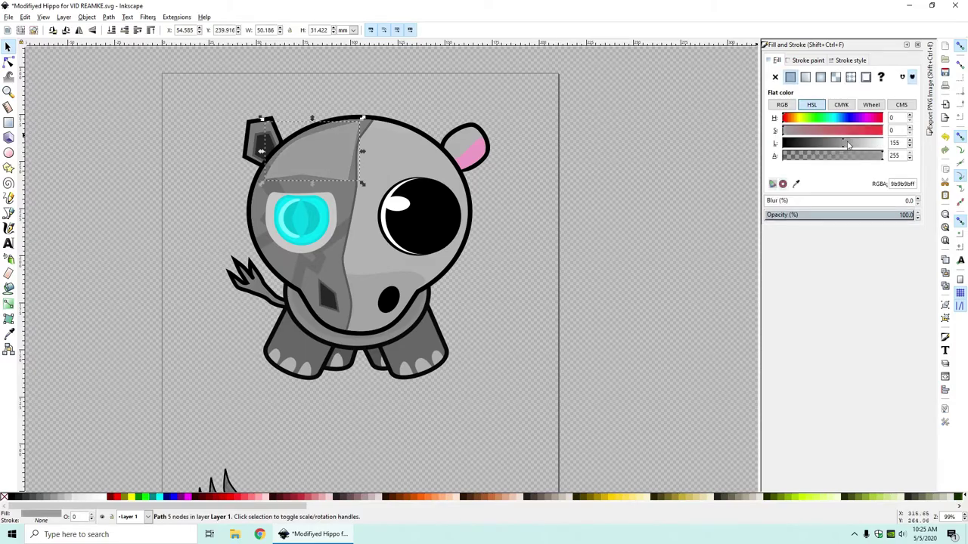
{"action": "left_click", "coordinate": [625, 170]}
Step: Adjust the zigzag band's bend nodes under the robot eye and narrow its end at the jaw
{"action": "key", "text": "5"}
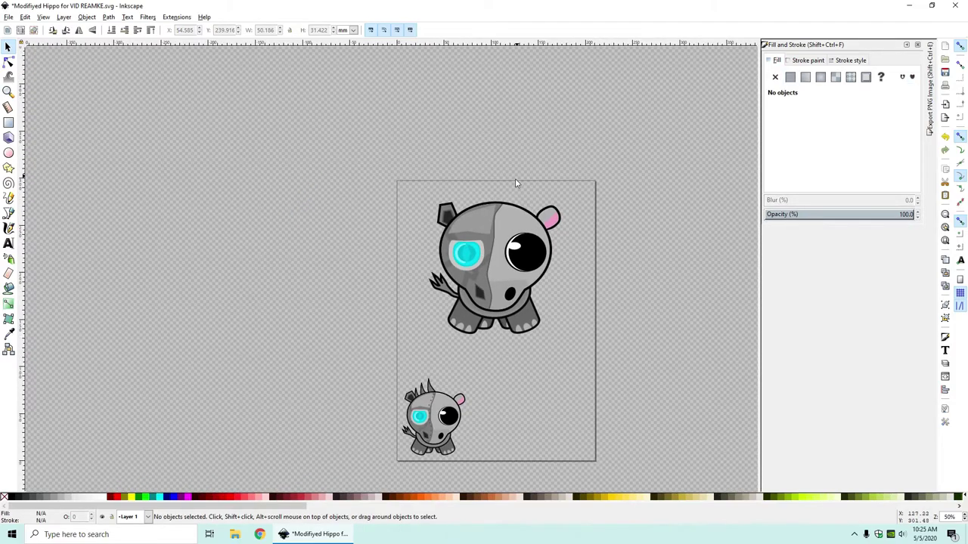
{"action": "scroll", "coordinate": [546, 275], "scroll_direction": "up", "scroll_amount": 3}
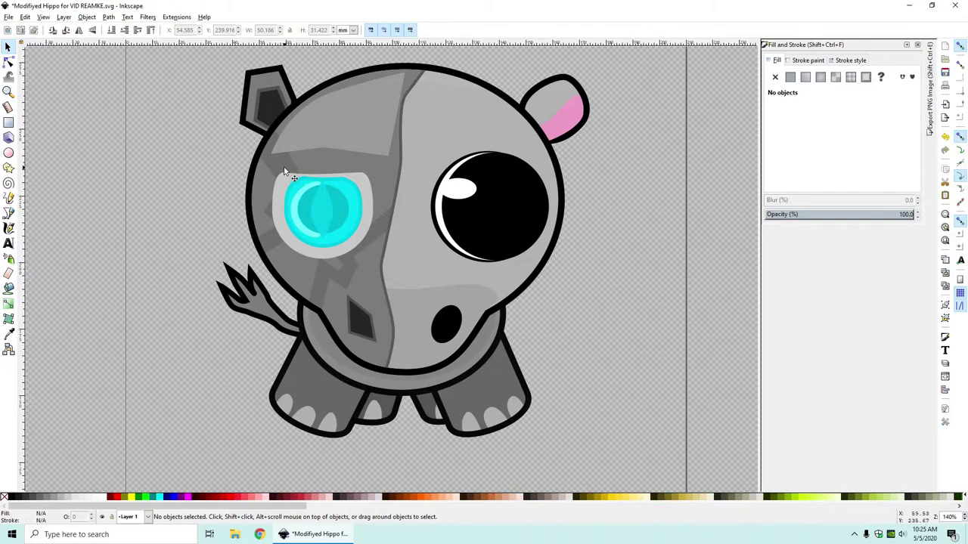
{"action": "scroll", "coordinate": [372, 356], "scroll_direction": "up", "scroll_amount": 2}
{"action": "double_click", "coordinate": [273, 195]}
{"action": "left_click_drag", "start_coordinate": [267, 160], "coordinate": [312, 198]}
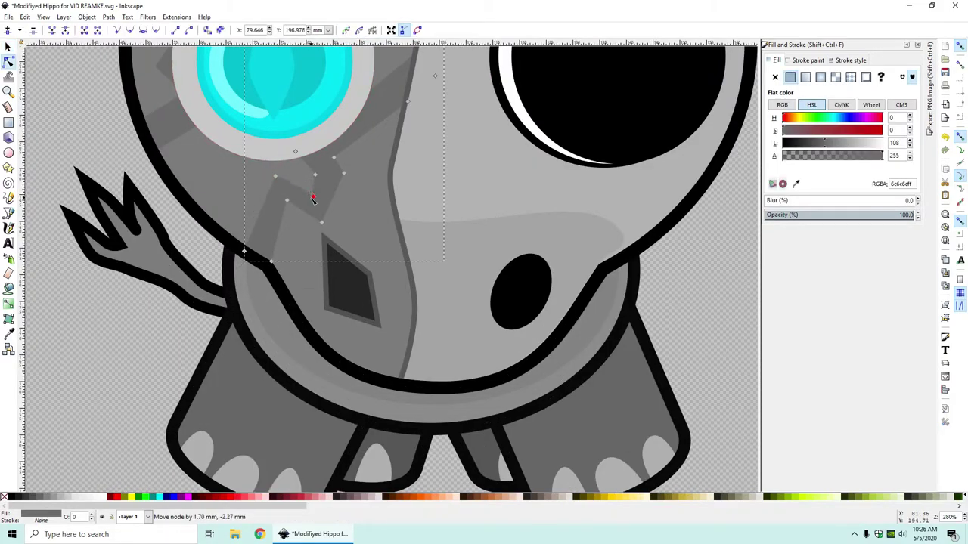
{"action": "left_click_drag", "start_coordinate": [315, 174], "coordinate": [326, 176]}
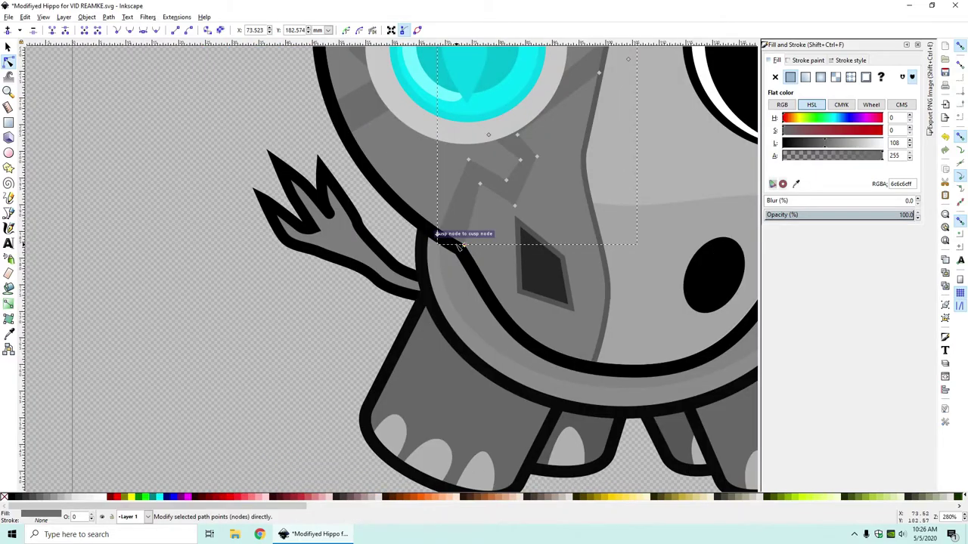
{"action": "left_click", "coordinate": [459, 246]}
Step: Move the bottom outer node of the jagged shape beside the robot eye slightly upward
{"action": "scroll", "coordinate": [348, 140], "scroll_direction": "up", "scroll_amount": 2}
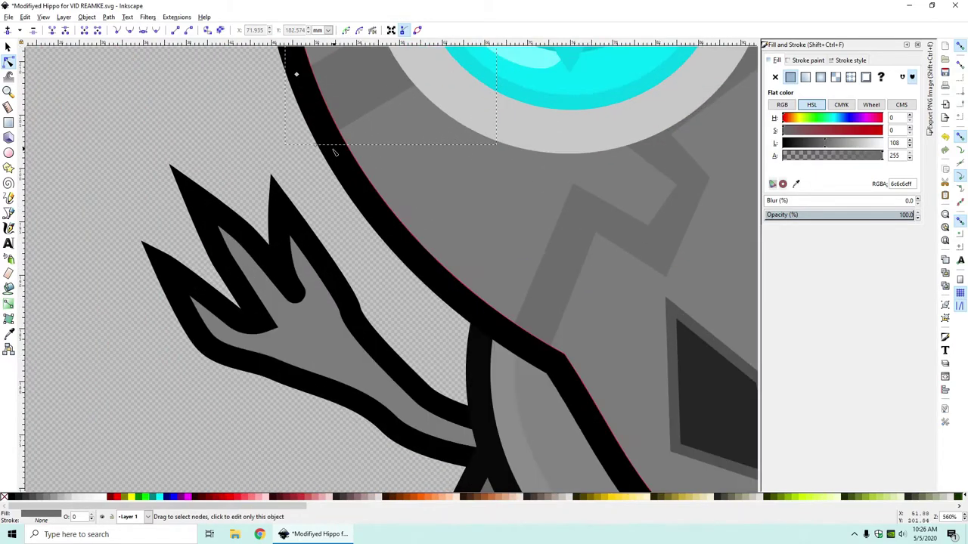
{"action": "left_click_drag", "start_coordinate": [316, 144], "coordinate": [317, 131]}
{"action": "scroll", "coordinate": [318, 132], "scroll_direction": "down", "scroll_amount": 3}
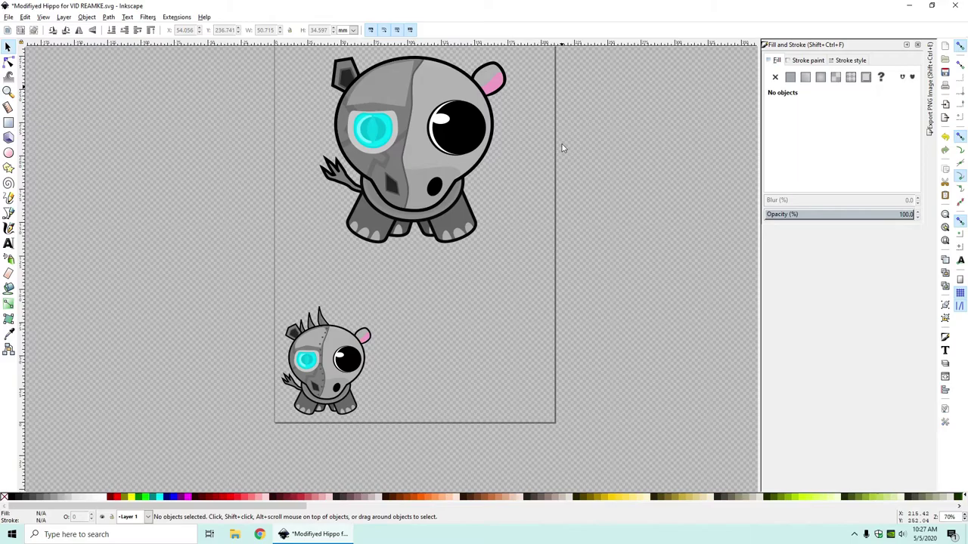
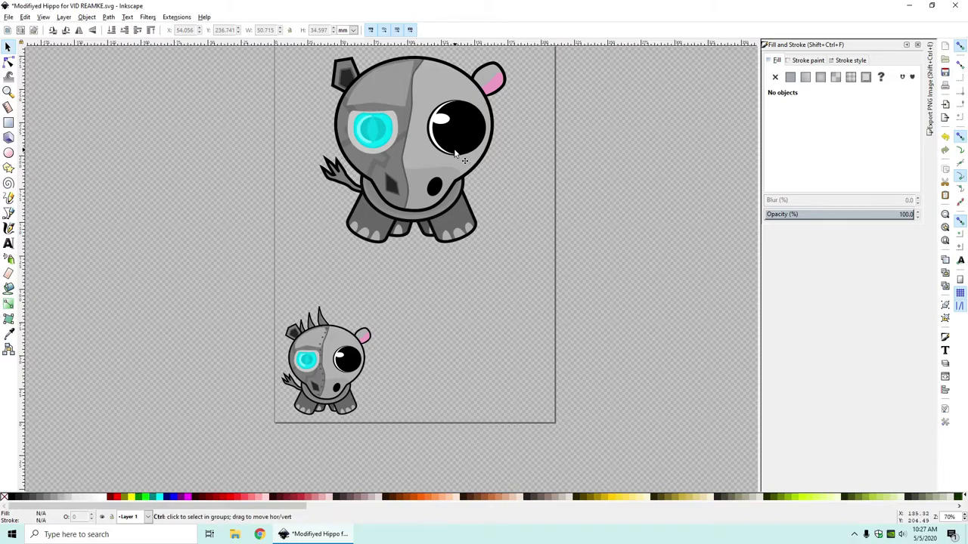
Step: Save the hippo drawing and compare its face with the finished reference
{"action": "key", "text": "ctrl+s"}
{"action": "scroll", "coordinate": [372, 392], "scroll_direction": "up", "scroll_amount": 2}
{"action": "scroll", "coordinate": [370, 367], "scroll_direction": "down", "scroll_amount": 3}
{"action": "scroll", "coordinate": [427, 261], "scroll_direction": "up", "scroll_amount": 6}
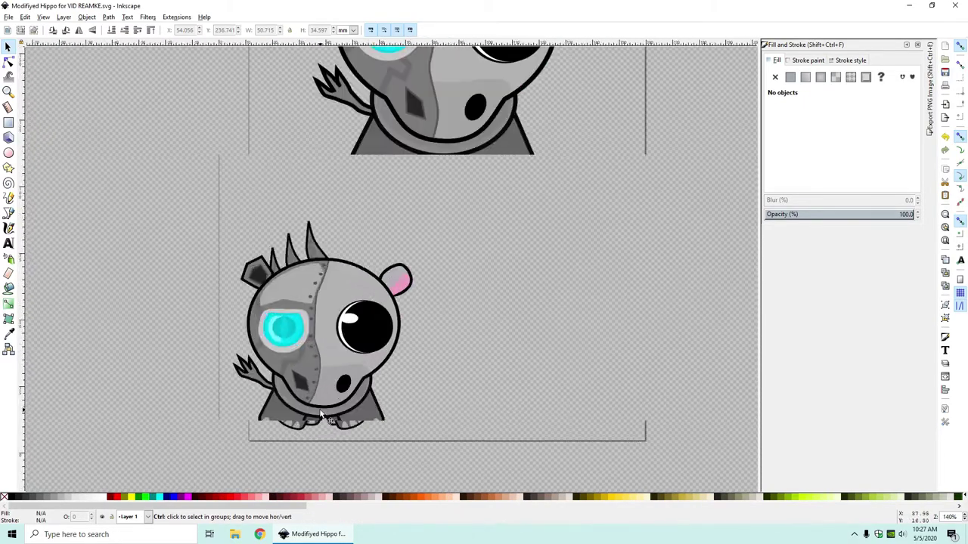
{"action": "scroll", "coordinate": [316, 376], "scroll_direction": "down", "scroll_amount": 6}
{"action": "scroll", "coordinate": [466, 267], "scroll_direction": "up", "scroll_amount": 6}
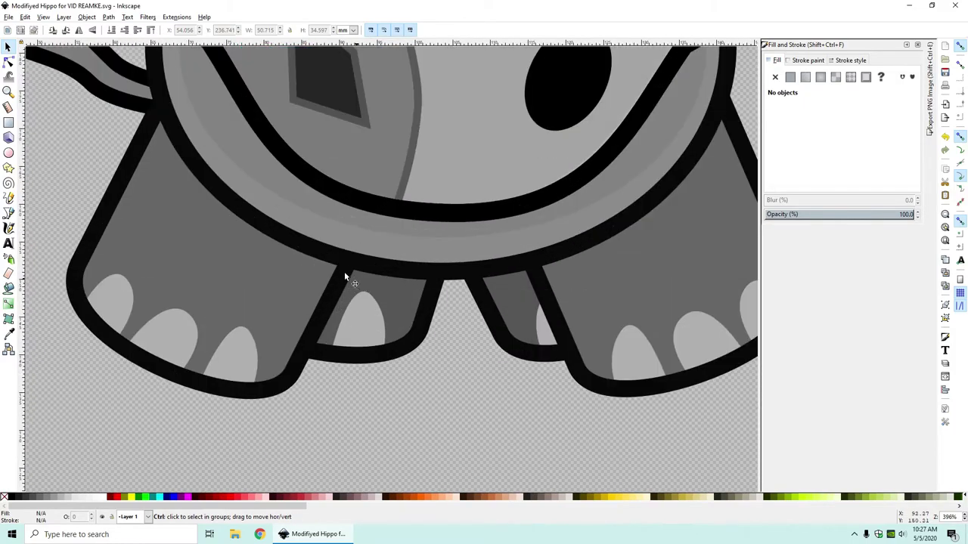
Step: Draw a closed hexagon about 4.6 by 3.8 mm on the robot half, between the angular nostril and the seam's lower end
{"action": "left_click", "coordinate": [8, 213]}
{"action": "scroll", "coordinate": [382, 291], "scroll_direction": "up", "scroll_amount": 4}
{"action": "left_click", "coordinate": [367, 296]}
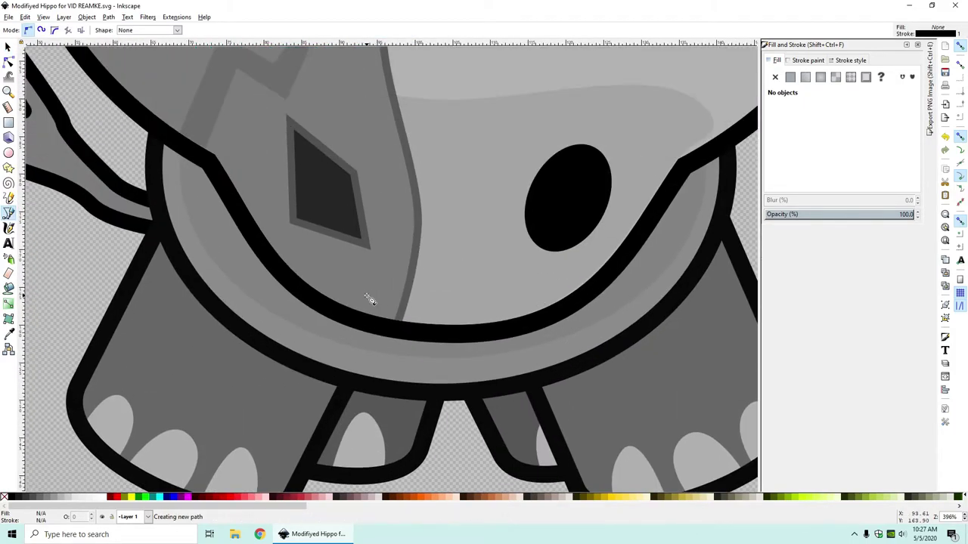
{"action": "left_click", "coordinate": [406, 288]}
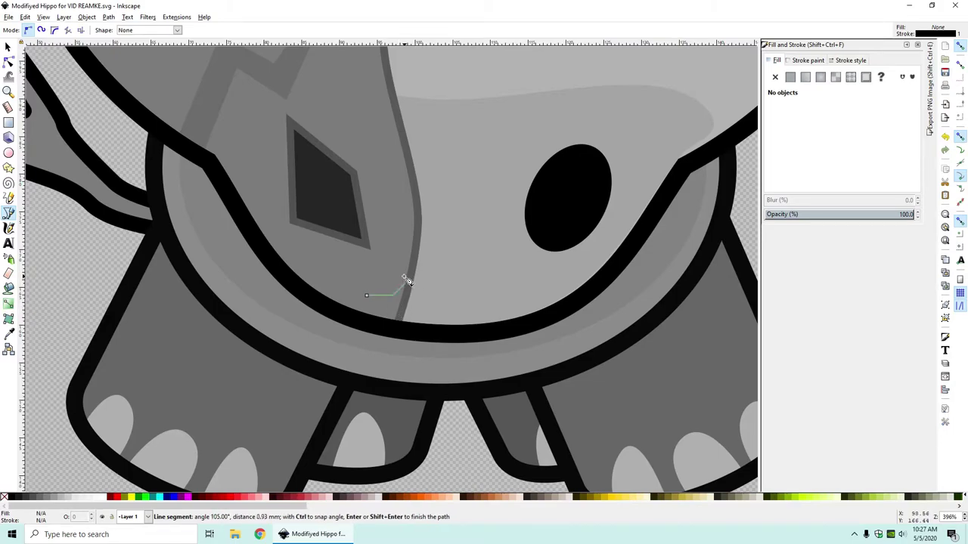
{"action": "left_click", "coordinate": [367, 269]}
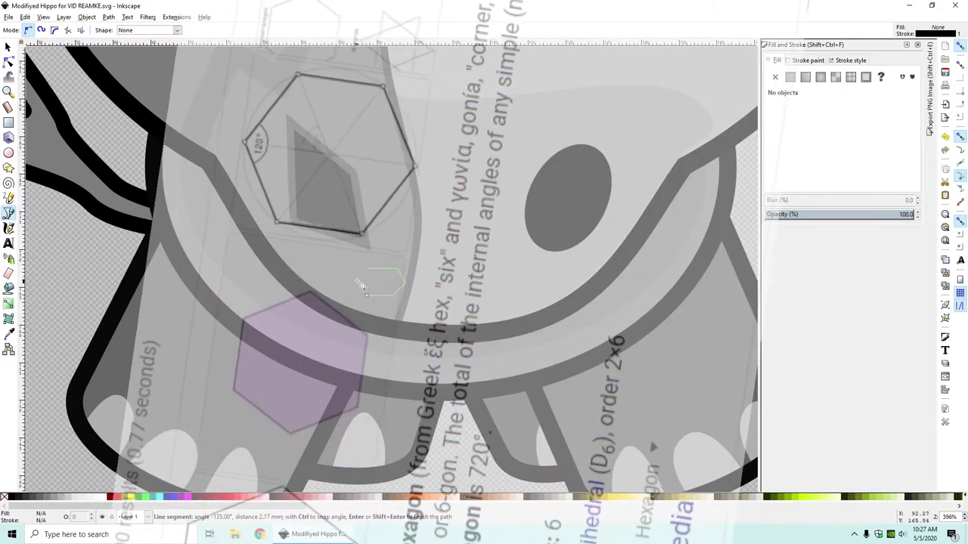
{"action": "left_click", "coordinate": [358, 282]}
{"action": "left_click", "coordinate": [366, 295]}
Step: Even out the hexagon's nodes into a flatter, regular shape and scale it down to about 2.6 by 2.1 mm
{"action": "key", "text": "s"}
{"action": "scroll", "coordinate": [448, 260], "scroll_direction": "up", "scroll_amount": 3}
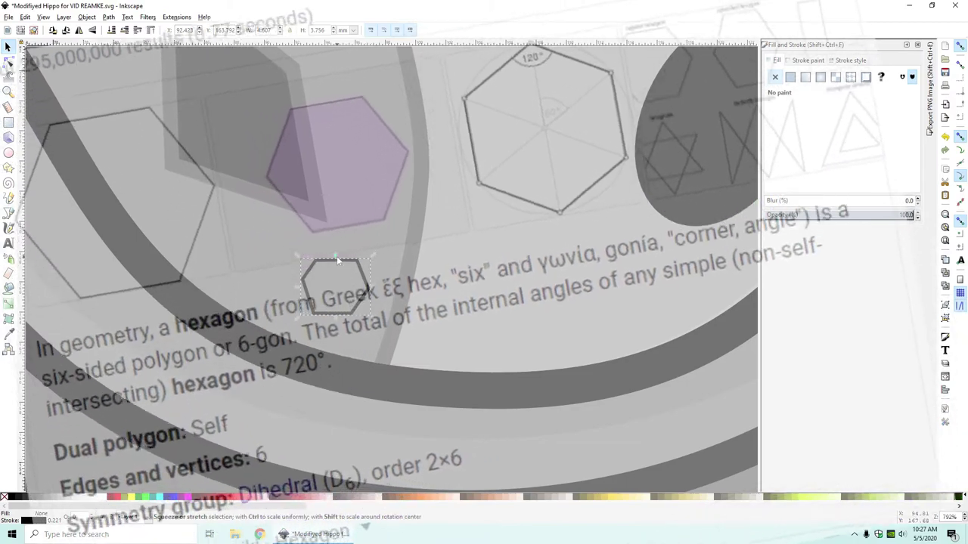
{"action": "key", "text": "n"}
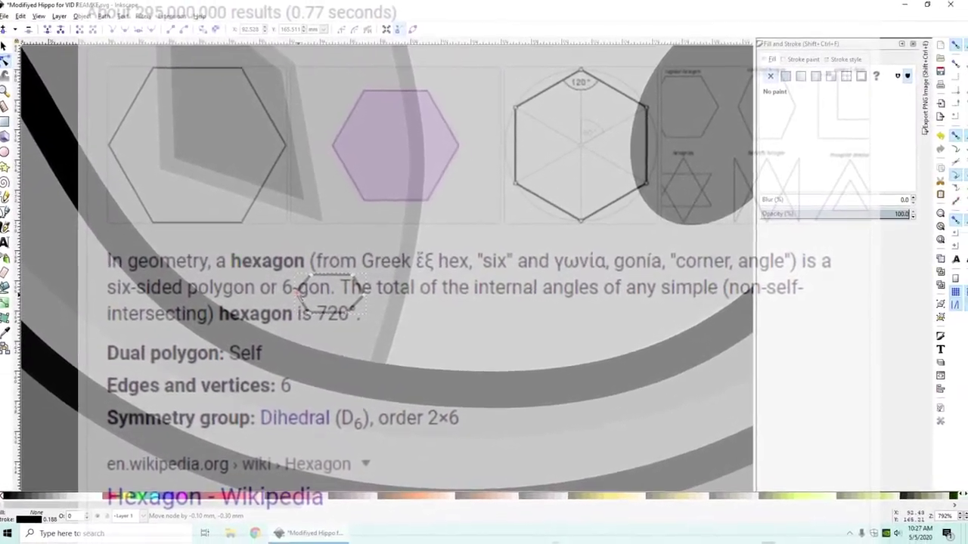
{"action": "left_click_drag", "start_coordinate": [300, 292], "coordinate": [299, 295]}
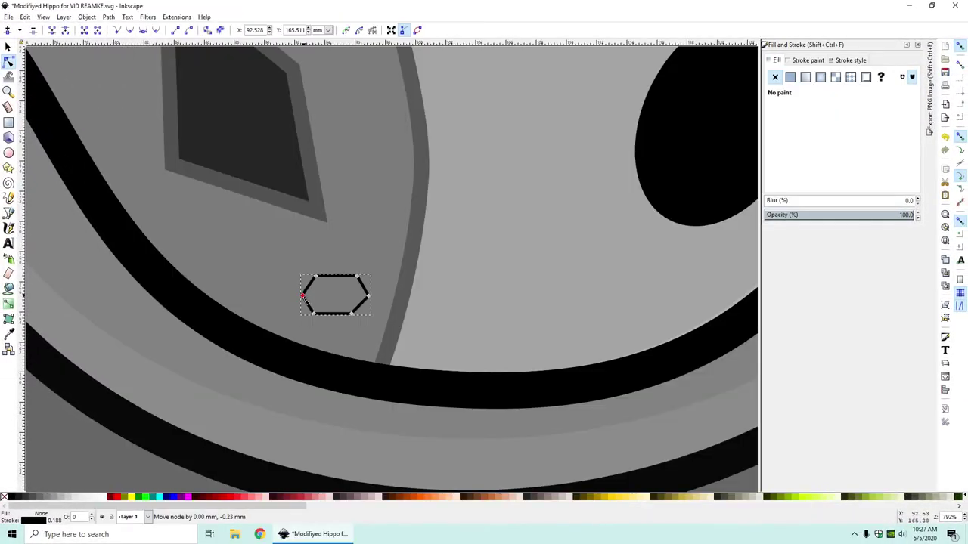
{"action": "left_click_drag", "start_coordinate": [369, 300], "coordinate": [367, 300]}
{"action": "left_click_drag", "start_coordinate": [357, 277], "coordinate": [357, 274]}
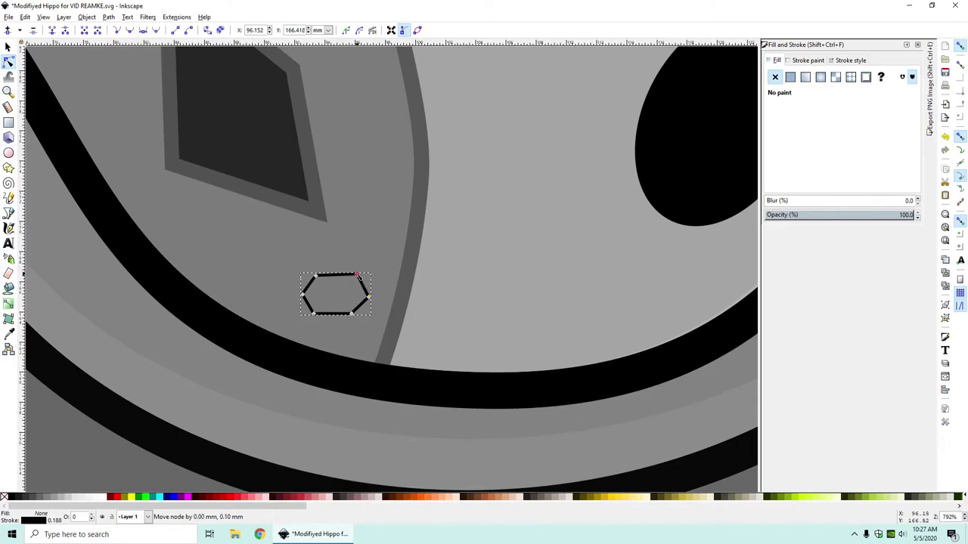
{"action": "key", "text": "s"}
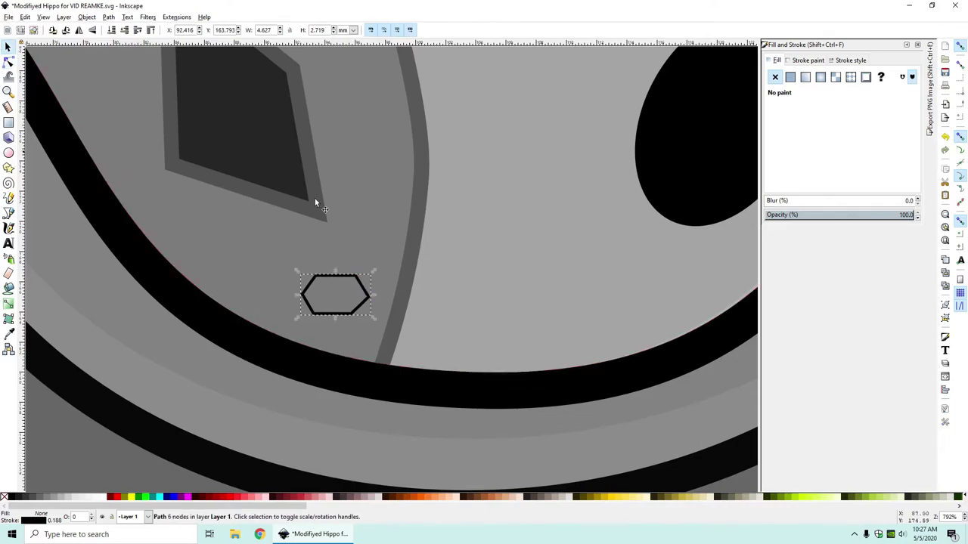
{"action": "left_click_drag", "start_coordinate": [374, 296], "coordinate": [323, 282]}
Step: Remove the hexagon's outline and fill it with the dark gray 505050 sampled from the finished reference's head
{"action": "left_click", "coordinate": [790, 77]}
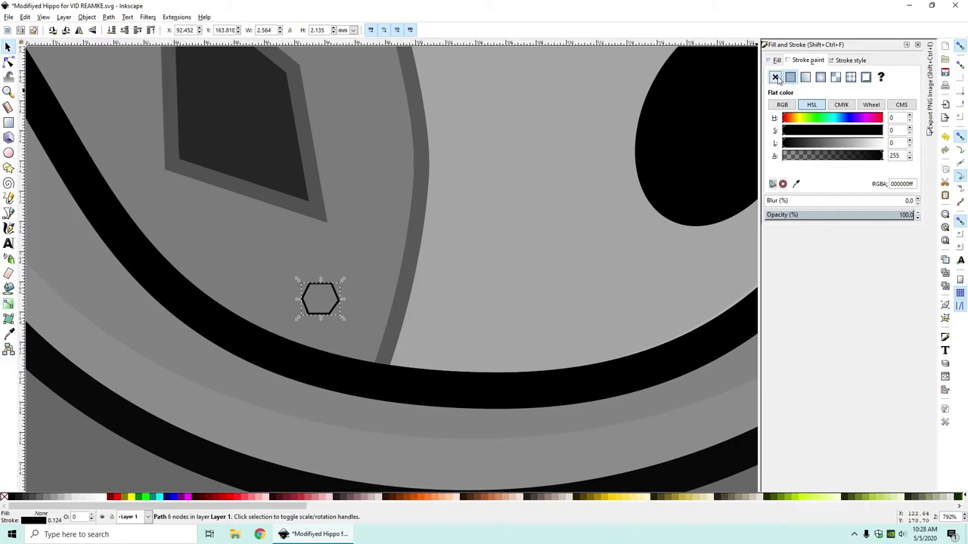
{"action": "left_click", "coordinate": [775, 78]}
{"action": "left_click", "coordinate": [790, 77]}
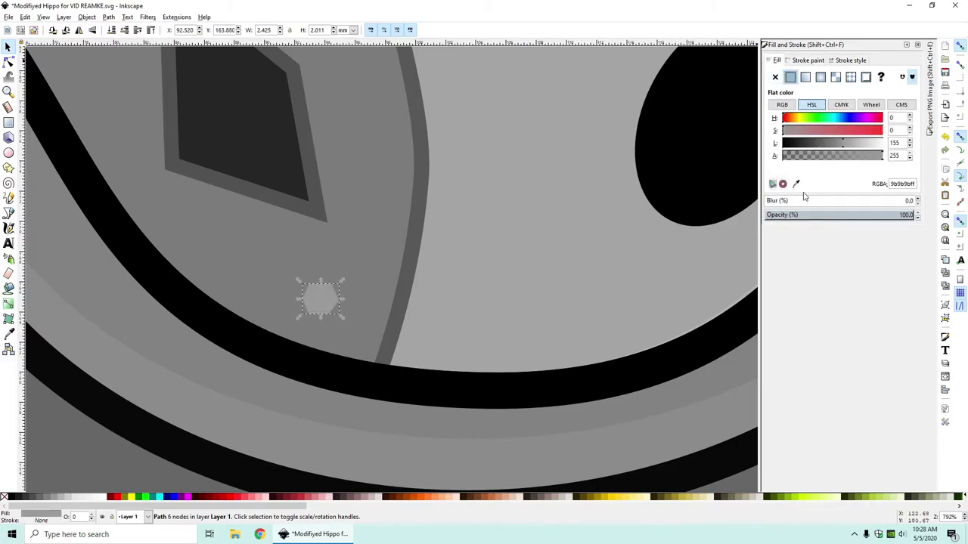
{"action": "left_click", "coordinate": [795, 184]}
{"action": "scroll", "coordinate": [532, 303], "scroll_direction": "down", "scroll_amount": 11}
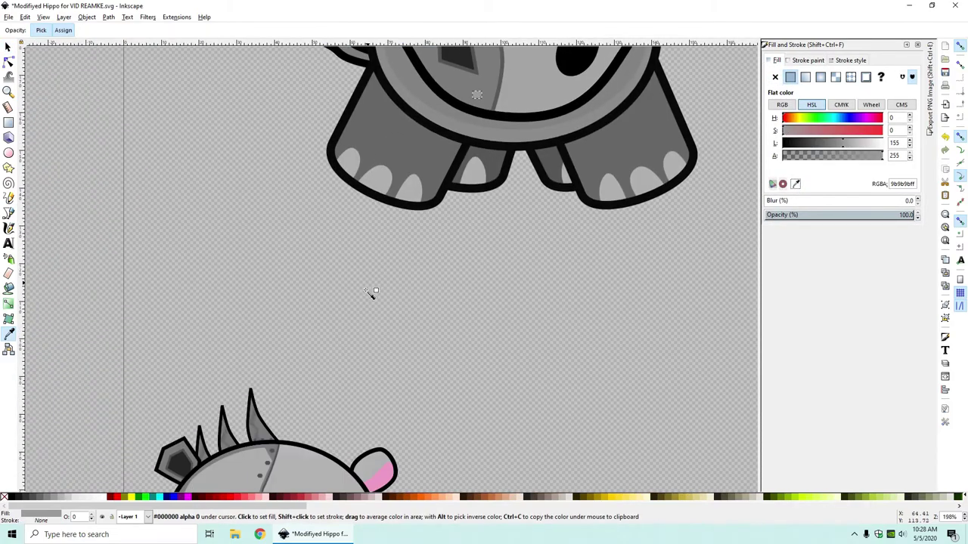
{"action": "scroll", "coordinate": [354, 364], "scroll_direction": "down", "scroll_amount": 3}
{"action": "scroll", "coordinate": [328, 420], "scroll_direction": "up", "scroll_amount": 2}
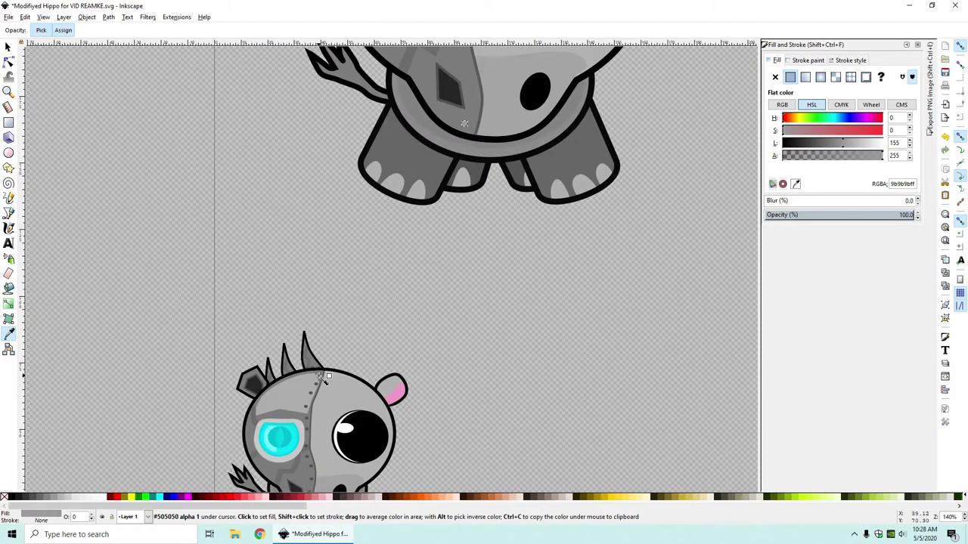
{"action": "left_click", "coordinate": [324, 378]}
{"action": "key", "text": "s"}
Step: Shrink the hexagon bolt to about 2.2 by 1.8 mm and place it beside the seam's lower end
{"action": "scroll", "coordinate": [480, 114], "scroll_direction": "up", "scroll_amount": 4}
{"action": "scroll", "coordinate": [237, 202], "scroll_direction": "up", "scroll_amount": 1}
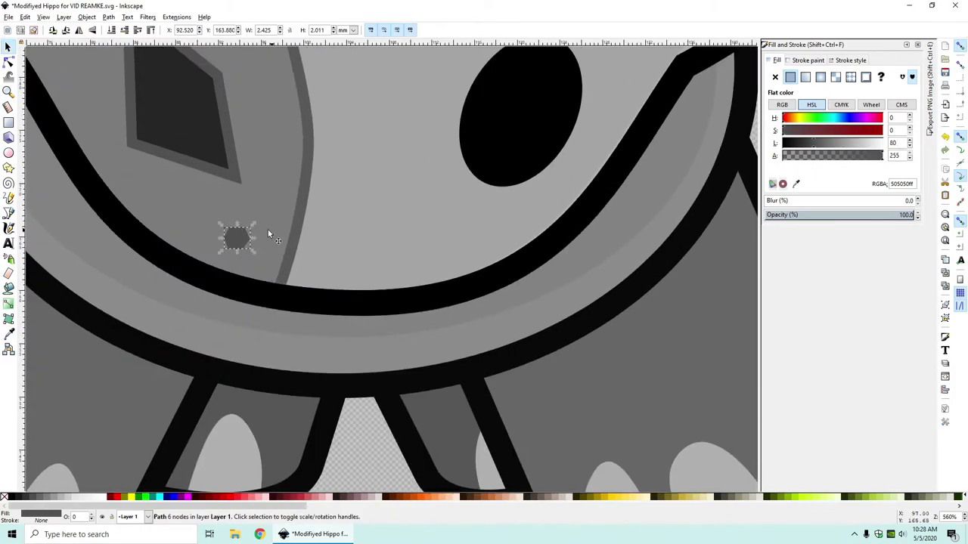
{"action": "left_click_drag", "start_coordinate": [253, 226], "coordinate": [264, 255]}
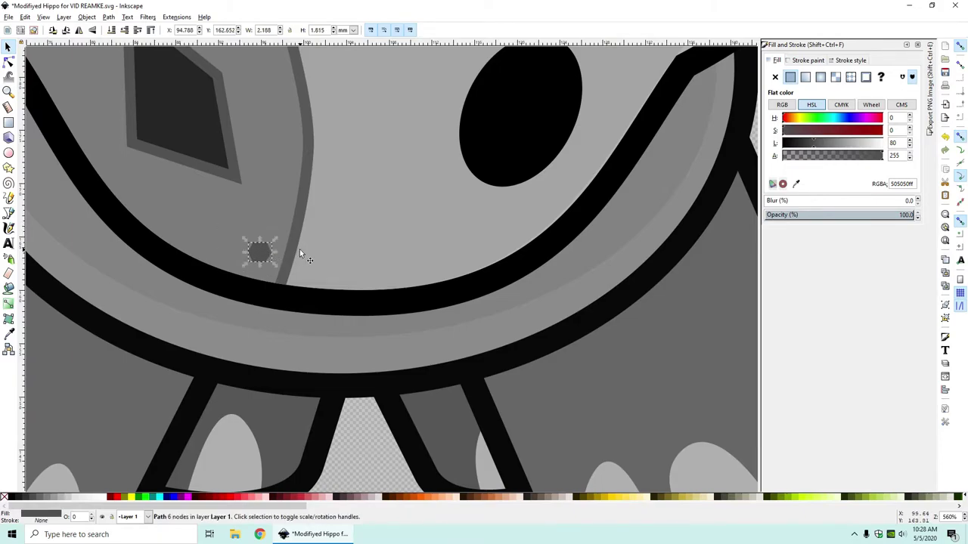
Step: Paste four copies of the bolt up the lower seam, from beside the angular nostril to just below the robot eye
{"action": "scroll", "coordinate": [300, 248], "scroll_direction": "down", "scroll_amount": 1}
{"action": "scroll", "coordinate": [286, 265], "scroll_direction": "down", "scroll_amount": 4}
{"action": "scroll", "coordinate": [250, 211], "scroll_direction": "up", "scroll_amount": 4}
{"action": "scroll", "coordinate": [267, 227], "scroll_direction": "down", "scroll_amount": 1}
{"action": "key", "text": "ctrl+v"}
{"action": "key", "text": "ctrl+v"}
{"action": "key", "text": "ctrl+v"}
{"action": "key", "text": "ctrl+v"}
{"action": "scroll", "coordinate": [269, 84], "scroll_direction": "down", "scroll_amount": 2}
{"action": "scroll", "coordinate": [269, 84], "scroll_direction": "up", "scroll_amount": 4}
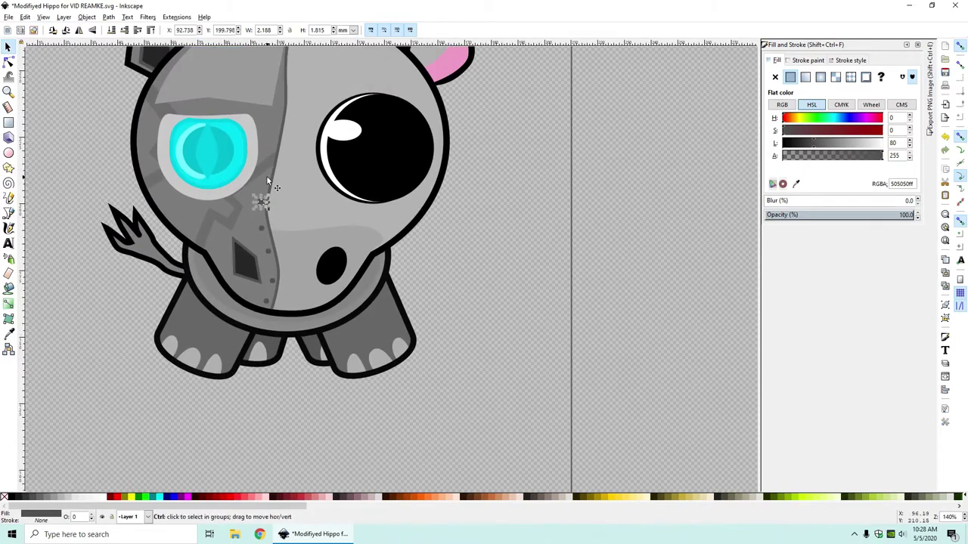
Step: Paste four more bolts up the seam, from beside the robot eye to the lower forehead
{"action": "key", "text": "ctrl+v"}
{"action": "key", "text": "ctrl+v"}
{"action": "key", "text": "ctrl+v"}
{"action": "key", "text": "ctrl+v"}
{"action": "scroll", "coordinate": [280, 84], "scroll_direction": "down", "scroll_amount": 1}
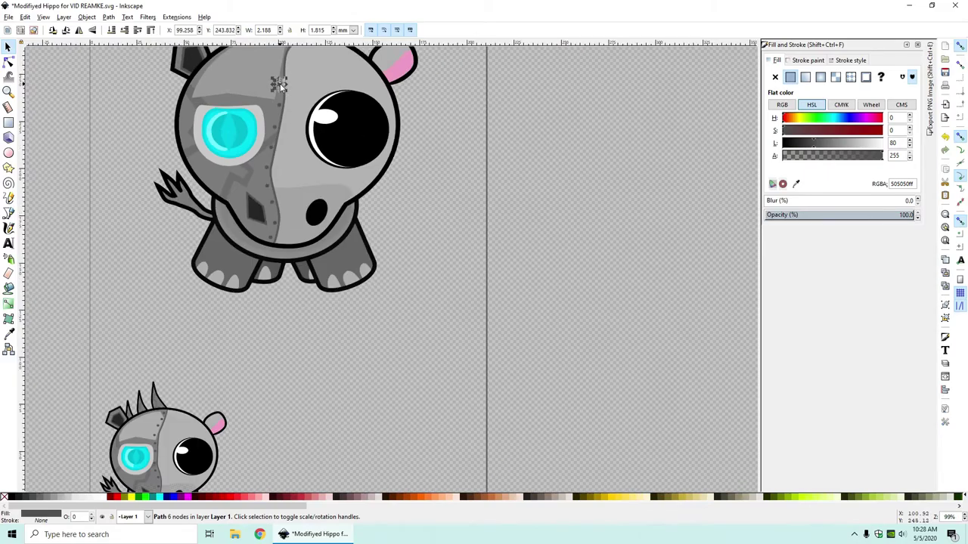
Step: Paste three more bolts along the seam's upper end to the top of the head
{"action": "scroll", "coordinate": [280, 110], "scroll_direction": "up", "scroll_amount": 6}
{"action": "scroll", "coordinate": [287, 187], "scroll_direction": "up", "scroll_amount": 1}
{"action": "key", "text": "ctrl+v"}
{"action": "key", "text": "ctrl+v"}
{"action": "key", "text": "ctrl+v"}
{"action": "key", "text": "Escape"}
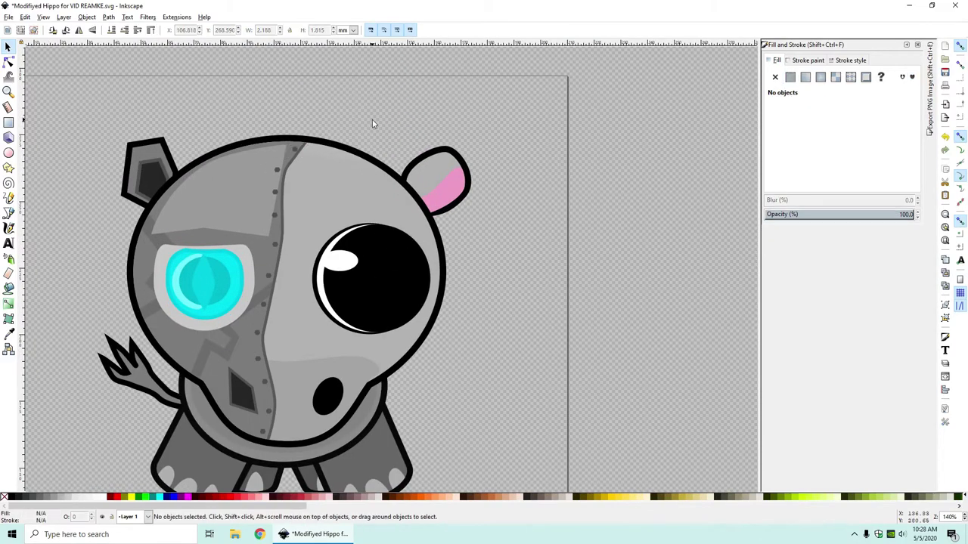
Step: Move the forehead panel's lower inner corner node closer to the seam
{"action": "scroll", "coordinate": [372, 118], "scroll_direction": "down", "scroll_amount": 3}
{"action": "scroll", "coordinate": [338, 159], "scroll_direction": "up", "scroll_amount": 4}
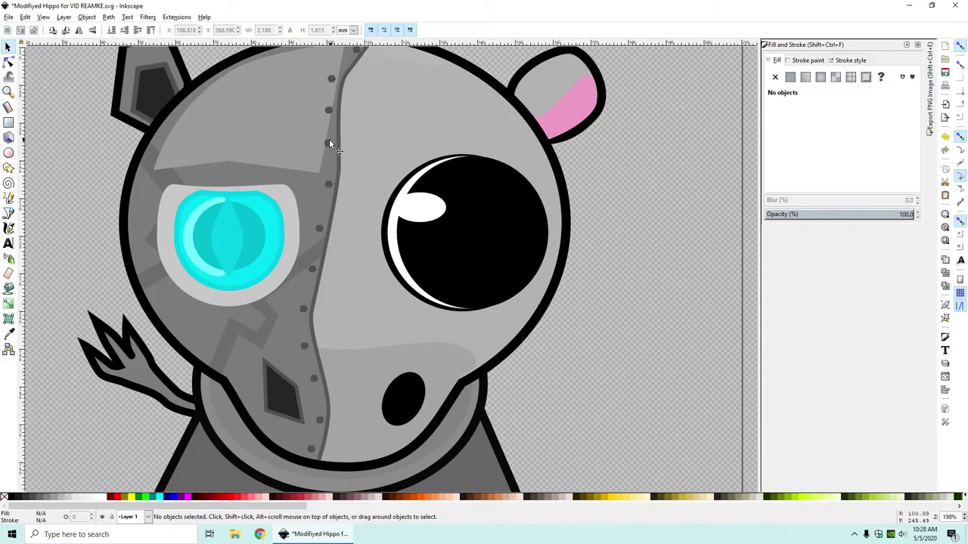
{"action": "double_click", "coordinate": [316, 145]}
{"action": "left_click_drag", "start_coordinate": [315, 156], "coordinate": [329, 164]}
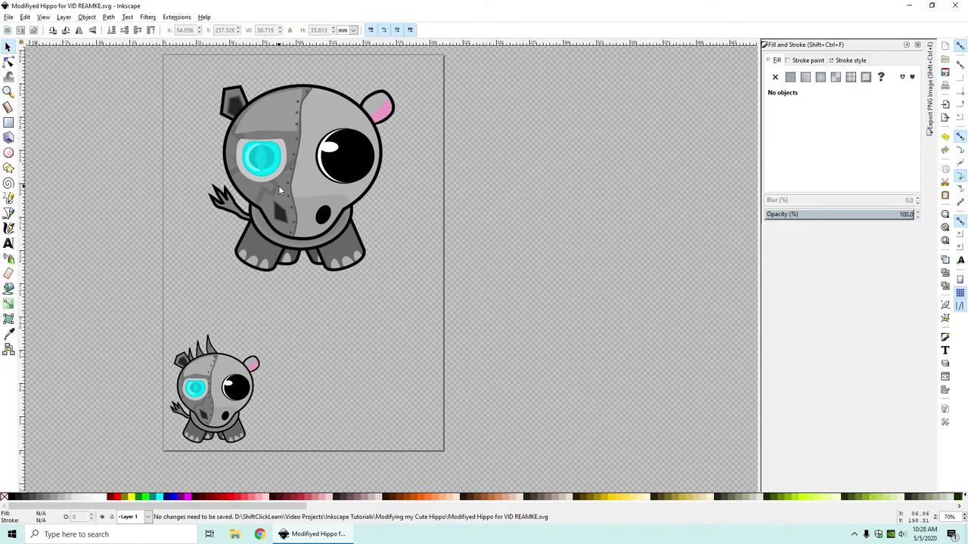
Step: Draw a closed triangular spike about 24 by 47 mm on the robot half's crown, next to the seam's upper end
{"action": "scroll", "coordinate": [269, 118], "scroll_direction": "up", "scroll_amount": 2, "text": "ctrl"}
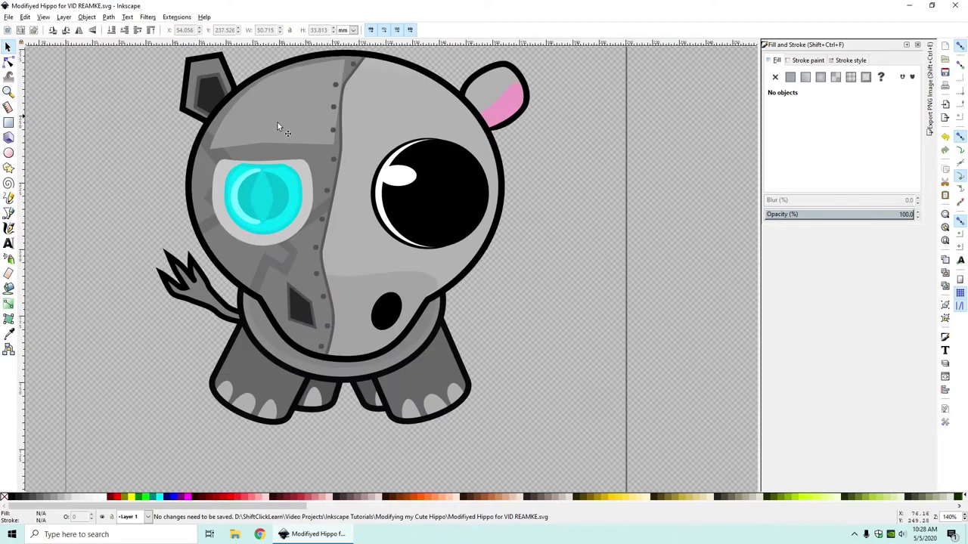
{"action": "scroll", "coordinate": [353, 265], "scroll_direction": "down", "scroll_amount": 2, "text": "ctrl"}
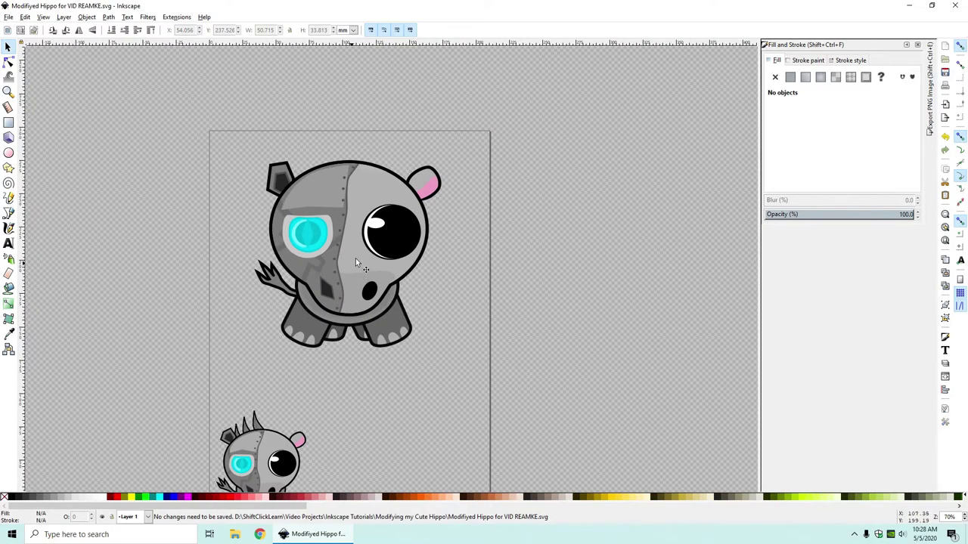
{"action": "scroll", "coordinate": [352, 260], "scroll_direction": "down", "scroll_amount": 3}
{"action": "scroll", "coordinate": [267, 353], "scroll_direction": "up", "scroll_amount": 5}
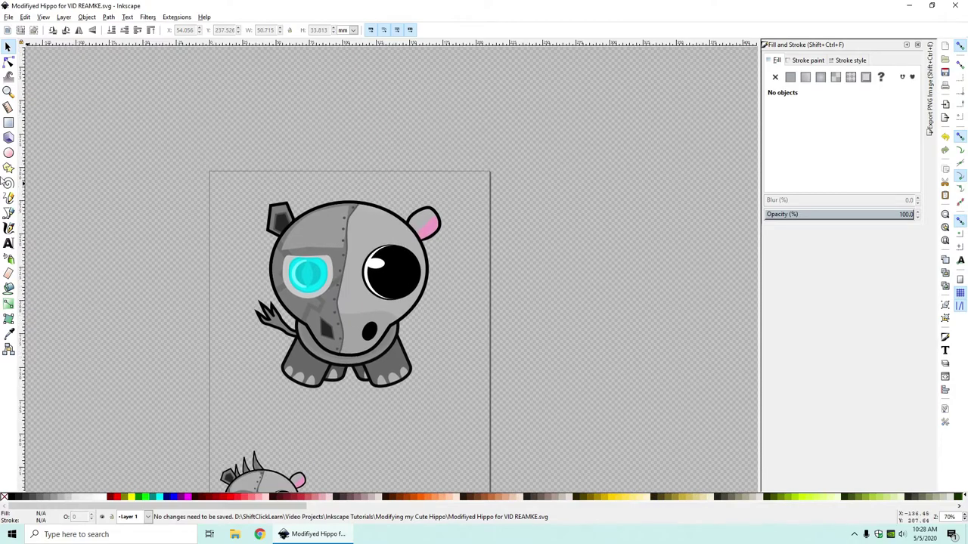
{"action": "left_click", "coordinate": [9, 213]}
{"action": "scroll", "coordinate": [391, 192], "scroll_direction": "up", "scroll_amount": 3, "text": "ctrl"}
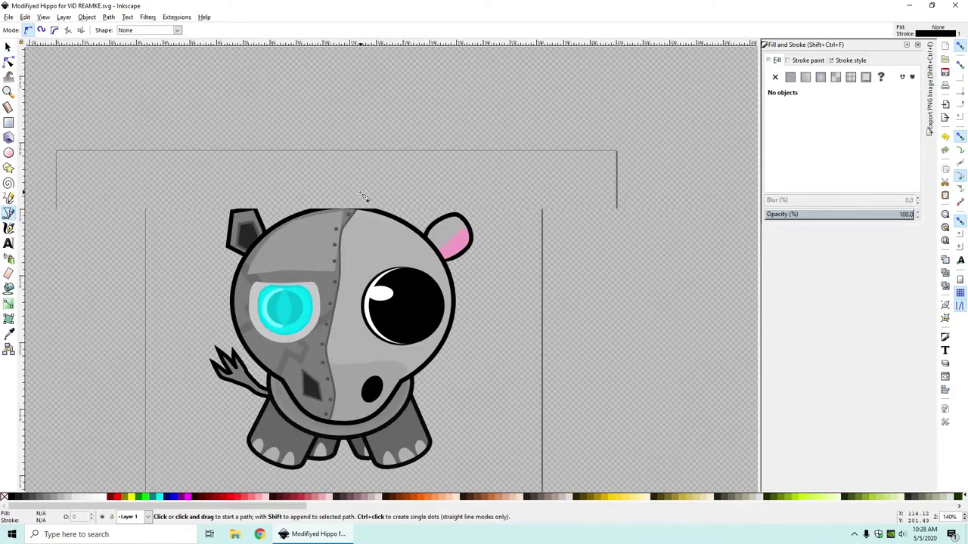
{"action": "left_click", "coordinate": [339, 234]}
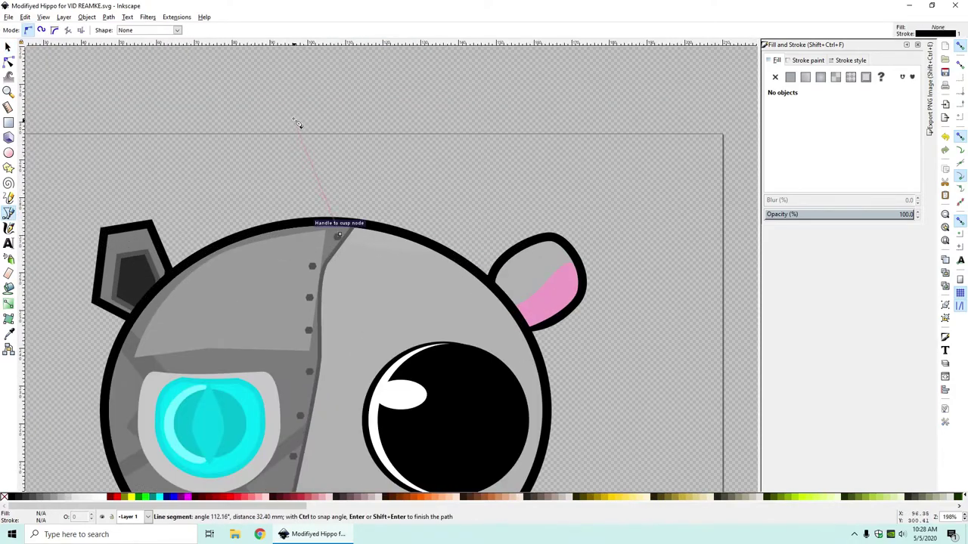
{"action": "left_click", "coordinate": [286, 89]}
{"action": "left_click", "coordinate": [260, 238]}
{"action": "left_click", "coordinate": [339, 234]}
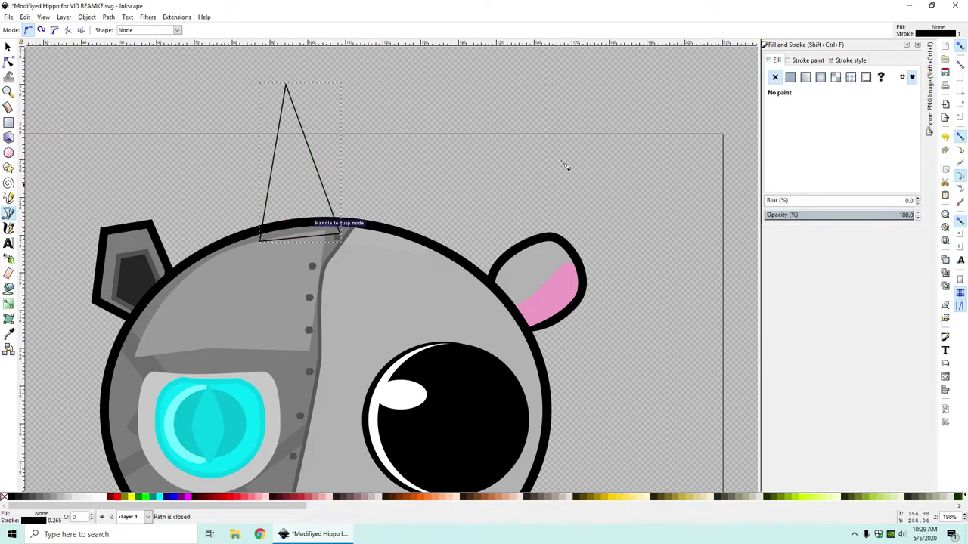
Step: Fill the triangular spike with flat gray and give it a black outline 2.2 mm wide
{"action": "left_click", "coordinate": [790, 76]}
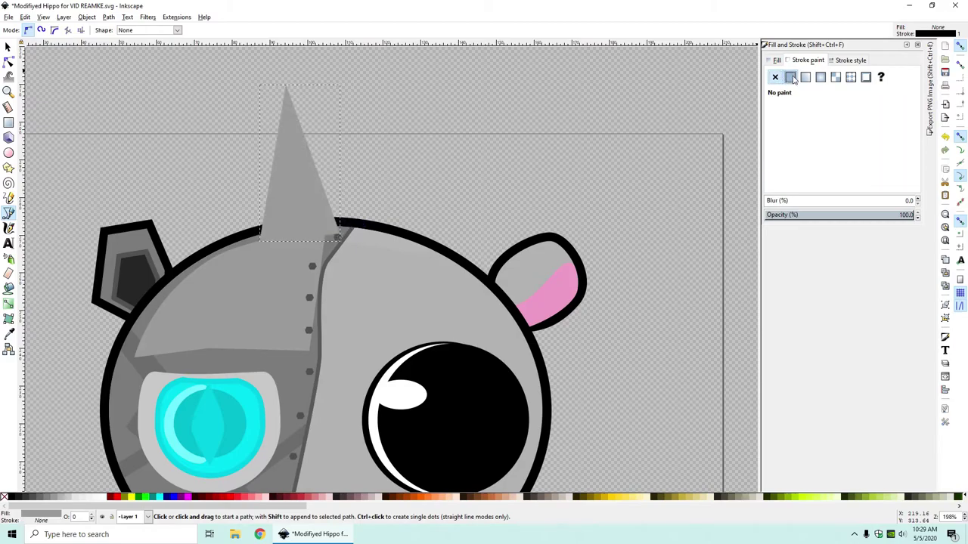
{"action": "left_click", "coordinate": [791, 77]}
{"action": "left_click", "coordinate": [845, 61]}
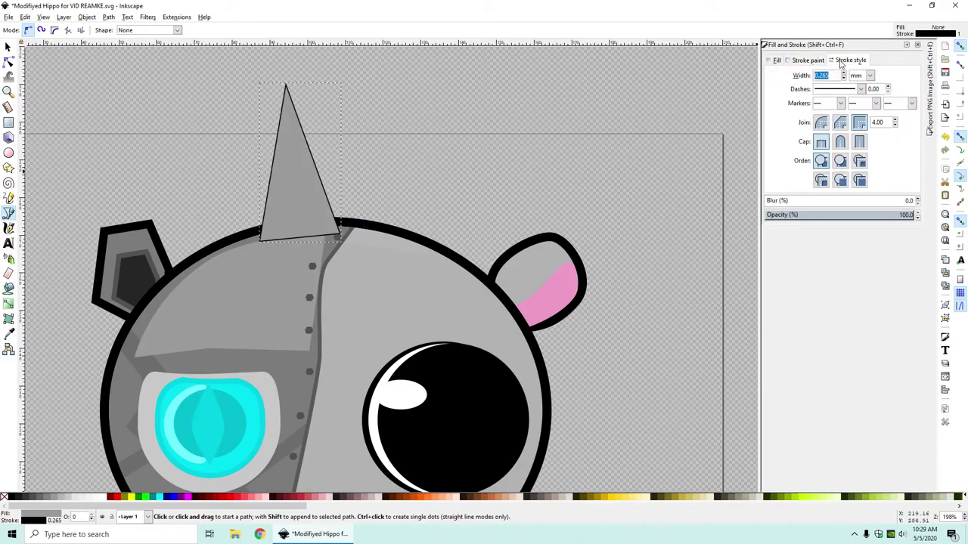
{"action": "type", "text": "2.2"}
{"action": "key", "text": "Return"}
Step: Lower the spike in the stacking order until its base sits behind the head
{"action": "left_click", "coordinate": [8, 46]}
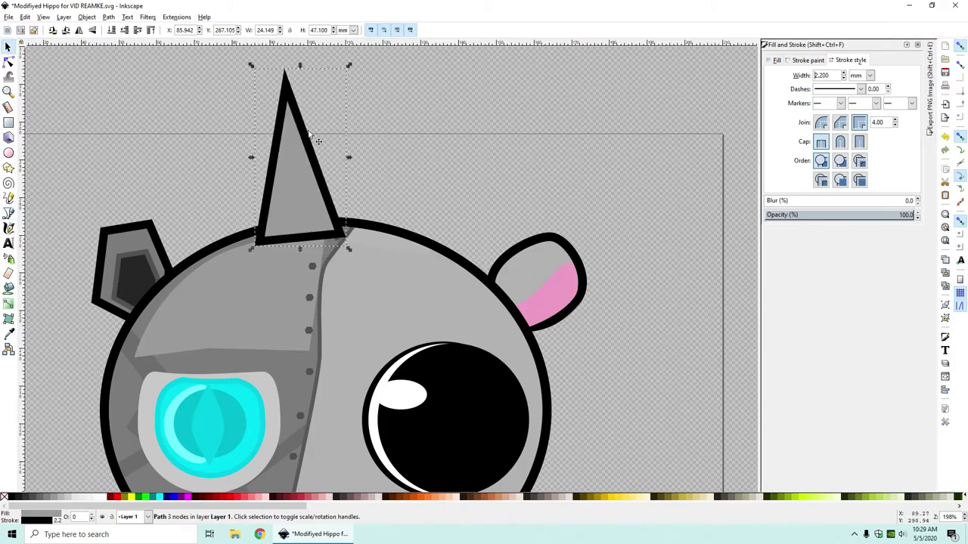
{"action": "scroll", "coordinate": [310, 170], "scroll_direction": "down", "scroll_amount": 2}
{"action": "scroll", "coordinate": [309, 172], "scroll_direction": "down", "scroll_amount": 4}
{"action": "scroll", "coordinate": [310, 173], "scroll_direction": "down", "scroll_amount": 1}
{"action": "scroll", "coordinate": [313, 93], "scroll_direction": "up", "scroll_amount": 3}
Step: Shift the spike's tip toward the robot ear, curve its sides to about 24 by 42 mm overall, and darken its gray fill
{"action": "key", "text": "n"}
{"action": "scroll", "coordinate": [284, 130], "scroll_direction": "up", "scroll_amount": 2}
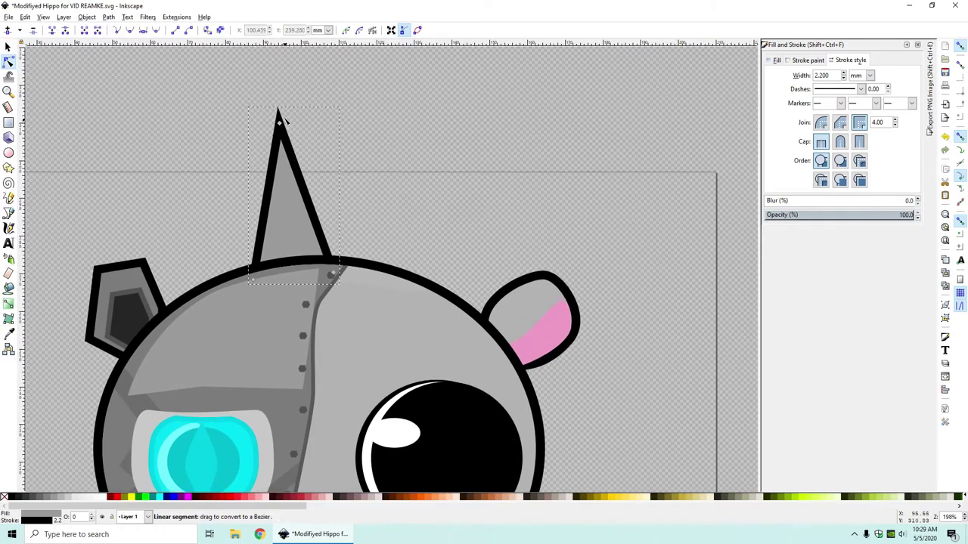
{"action": "left_click_drag", "start_coordinate": [280, 124], "coordinate": [258, 130]}
{"action": "left_click_drag", "start_coordinate": [295, 198], "coordinate": [285, 205]}
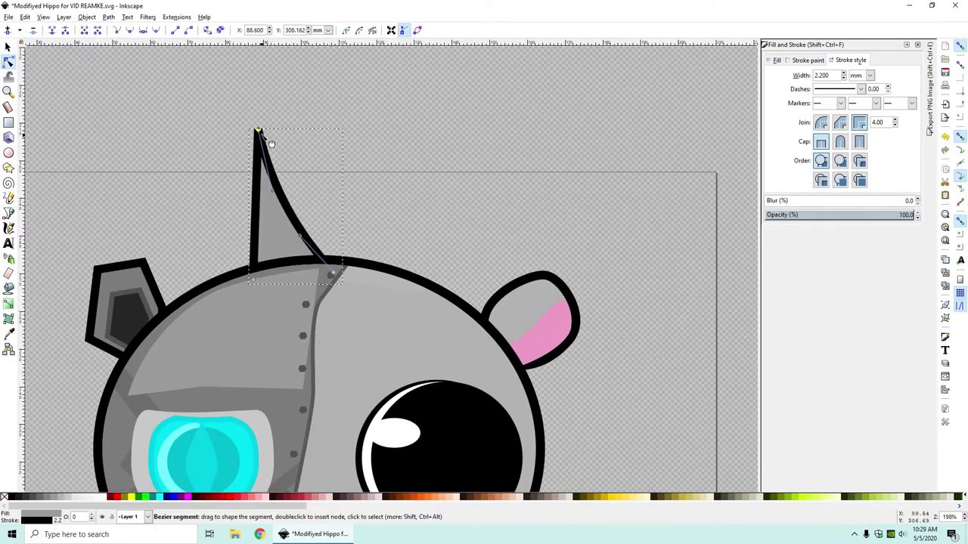
{"action": "left_click_drag", "start_coordinate": [258, 131], "coordinate": [255, 141]}
{"action": "left_click_drag", "start_coordinate": [270, 202], "coordinate": [255, 142]}
{"action": "scroll", "coordinate": [250, 255], "scroll_direction": "up", "scroll_amount": 2}
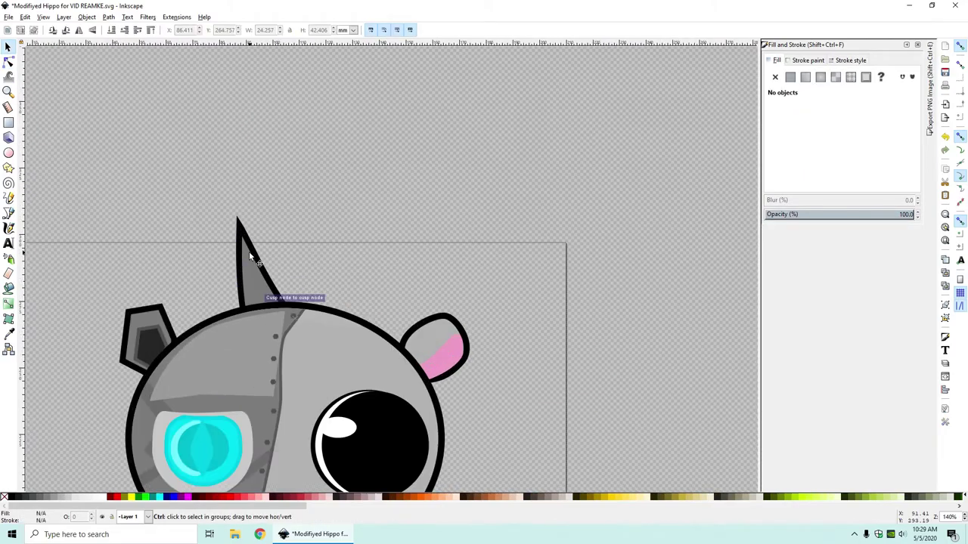
Step: Copy a seam bolt and paste three copies in a row along the spike's base
{"action": "left_click", "coordinate": [277, 337]}
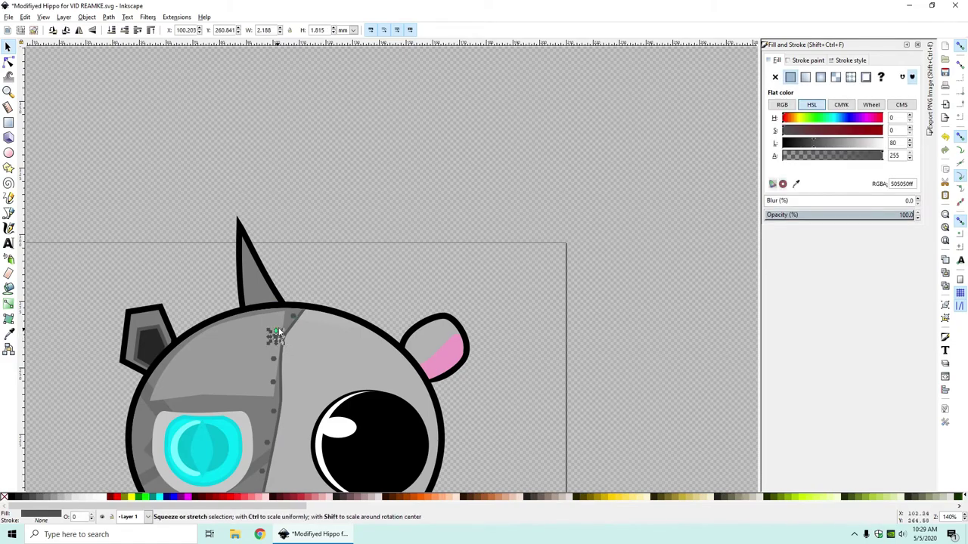
{"action": "left_click", "coordinate": [298, 260]}
{"action": "scroll", "coordinate": [258, 303], "scroll_direction": "up", "scroll_amount": 1}
{"action": "scroll", "coordinate": [257, 305], "scroll_direction": "up", "scroll_amount": 2}
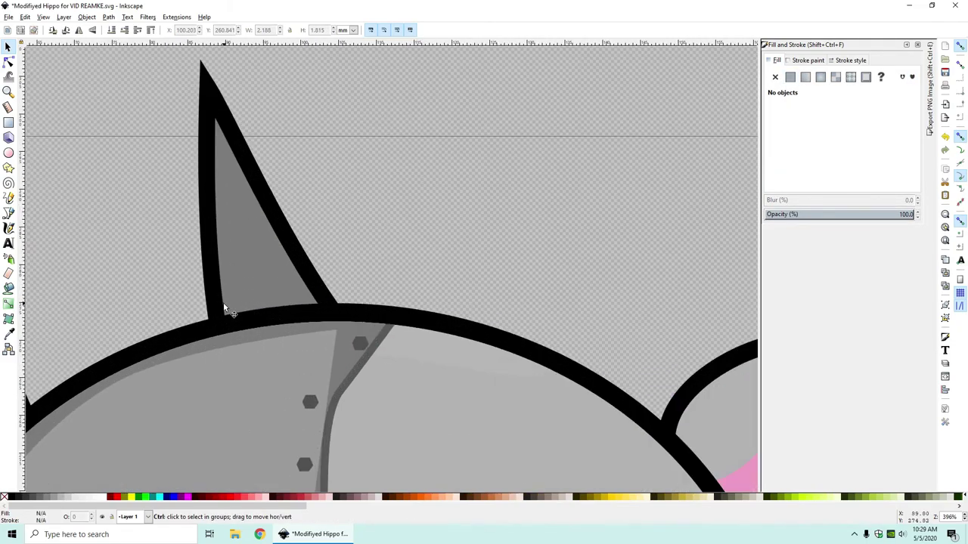
{"action": "key", "text": "ctrl+v"}
{"action": "key", "text": "ctrl+v"}
{"action": "key", "text": "ctrl+v"}
{"action": "key", "text": "Escape"}
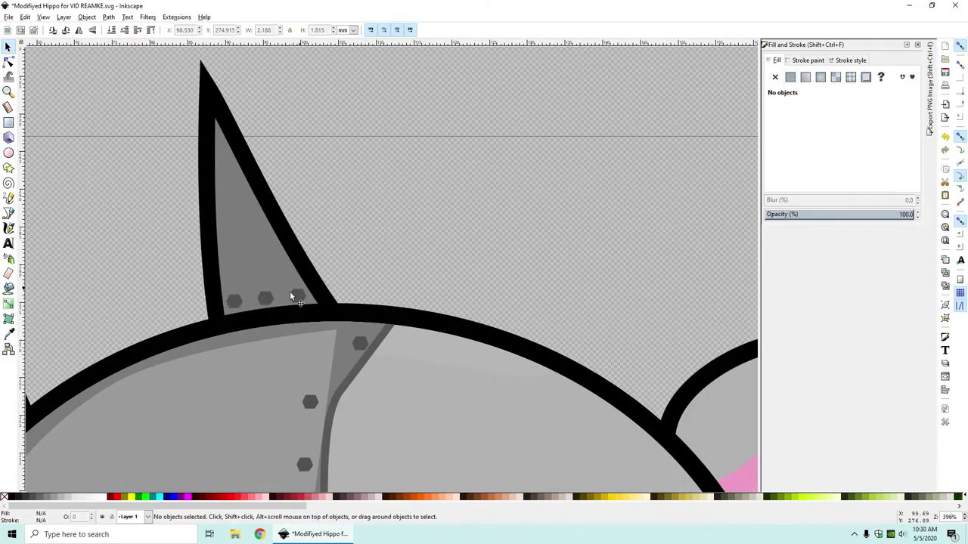
Step: Raise the middle bolt on the spike's base slightly and save the drawing
{"action": "left_click", "coordinate": [265, 295]}
{"action": "key", "text": "Up"}
{"action": "left_click", "coordinate": [469, 263]}
{"action": "scroll", "coordinate": [430, 274], "scroll_direction": "down", "scroll_amount": 2}
{"action": "left_click_drag", "start_coordinate": [345, 282], "coordinate": [343, 284]}
{"action": "left_click", "coordinate": [452, 201]}
{"action": "scroll", "coordinate": [452, 201], "scroll_direction": "down", "scroll_amount": 2}
{"action": "key", "text": "ctrl+s"}
{"action": "key", "text": "ctrl+s"}
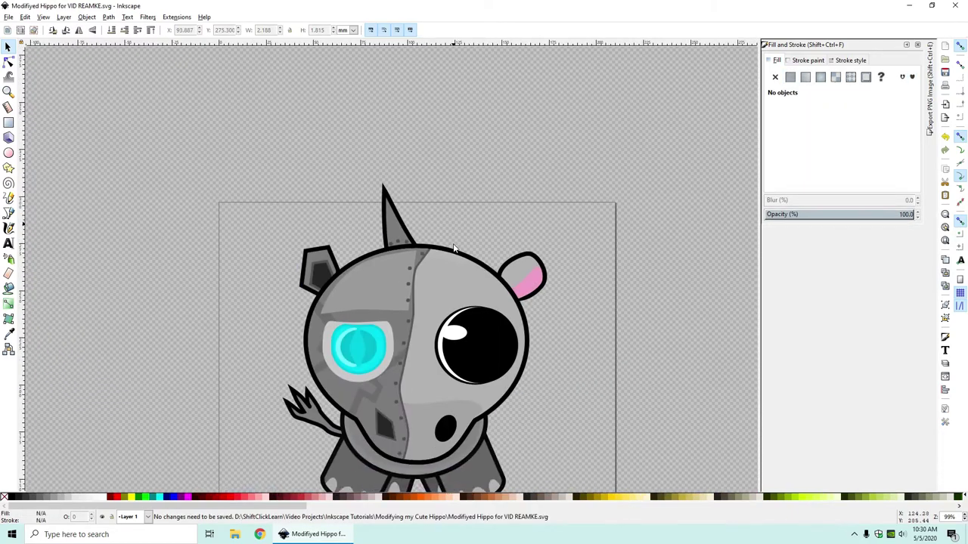
Step: Draw a closed zigzag crack about 13 by 17 mm across the lower spike, filled with a slightly darker gray than the spike
{"action": "left_click", "coordinate": [8, 213]}
{"action": "scroll", "coordinate": [423, 263], "scroll_direction": "up", "scroll_amount": 4}
{"action": "scroll", "coordinate": [427, 363], "scroll_direction": "down", "scroll_amount": 4}
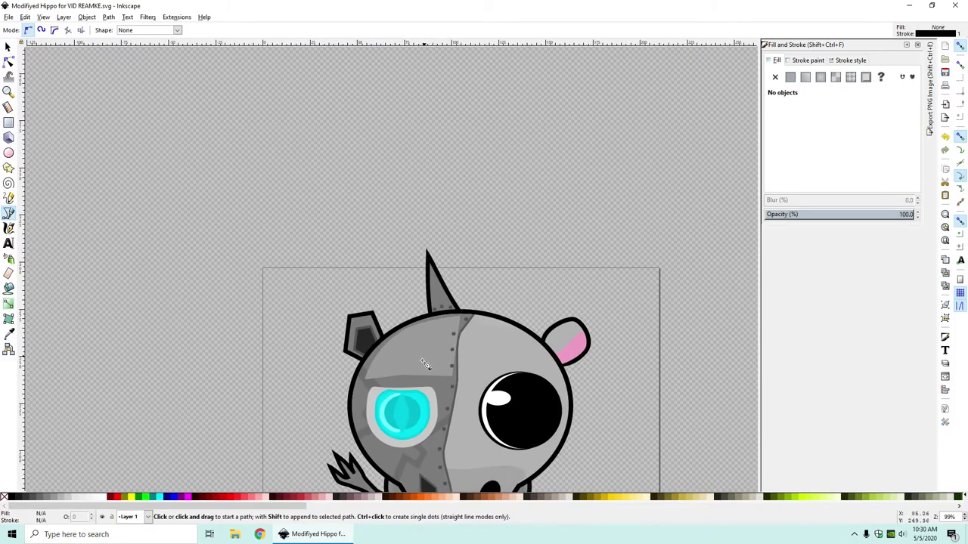
{"action": "scroll", "coordinate": [382, 377], "scroll_direction": "up", "scroll_amount": 3}
{"action": "scroll", "coordinate": [437, 350], "scroll_direction": "up", "scroll_amount": 3}
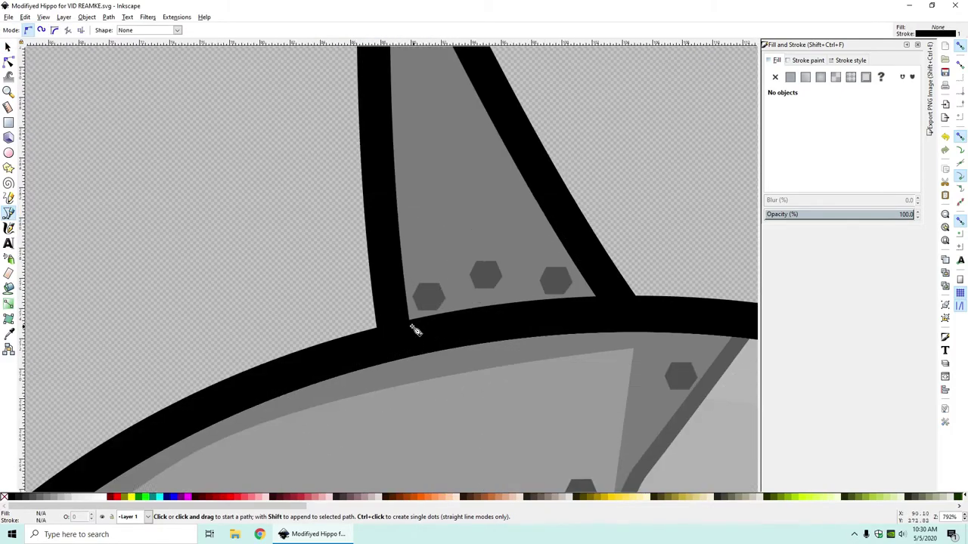
{"action": "left_click", "coordinate": [403, 318]}
{"action": "left_click", "coordinate": [460, 240]}
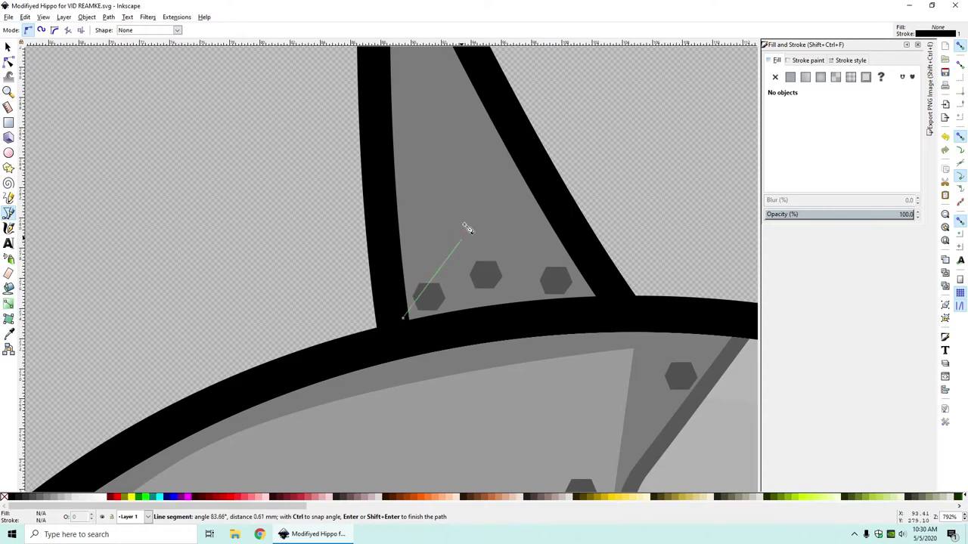
{"action": "left_click", "coordinate": [428, 179]}
{"action": "left_click", "coordinate": [577, 78]}
{"action": "left_click", "coordinate": [546, 58]}
{"action": "left_click", "coordinate": [375, 169]}
{"action": "left_click", "coordinate": [420, 235]}
{"action": "left_click", "coordinate": [403, 318]}
Step: Remove the fill from the spike copy lying over the crack and clip the crack to that spike shape
{"action": "key", "text": "s"}
{"action": "scroll", "coordinate": [532, 185], "scroll_direction": "down", "scroll_amount": 2}
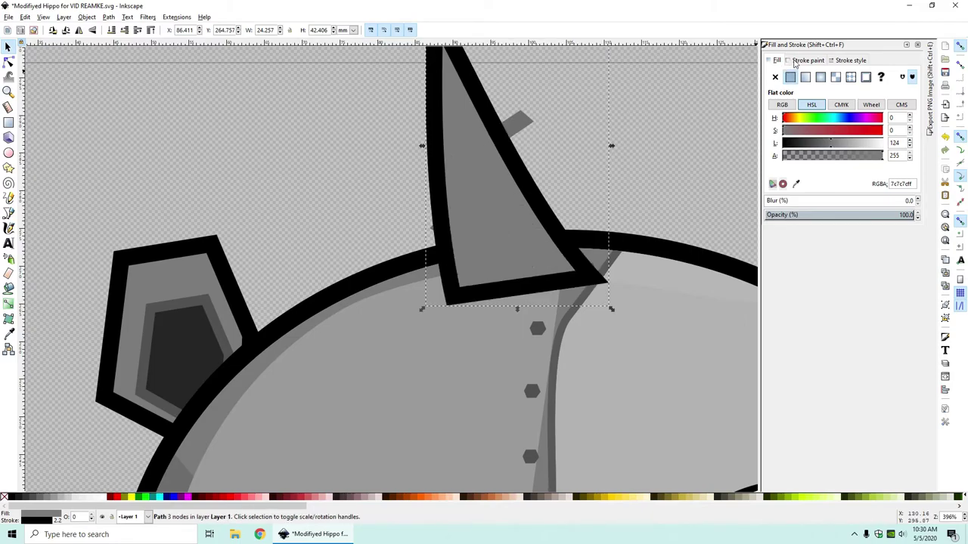
{"action": "left_click", "coordinate": [775, 77]}
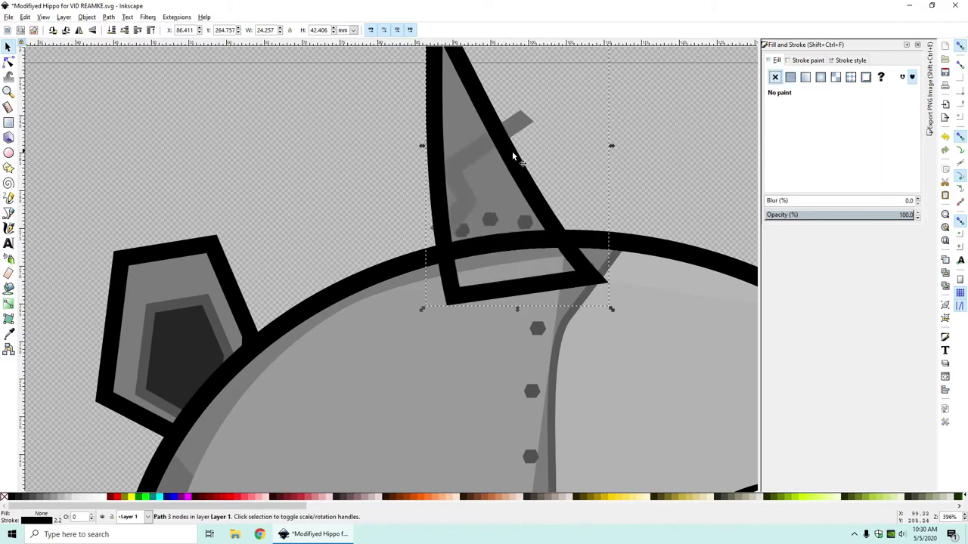
{"action": "left_click", "coordinate": [471, 156], "text": "shift"}
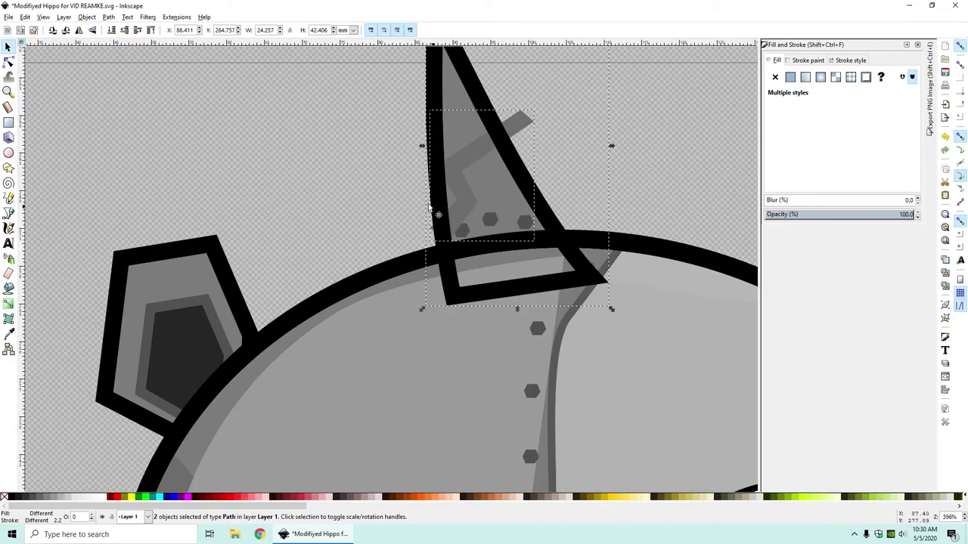
{"action": "left_click", "coordinate": [85, 17]}
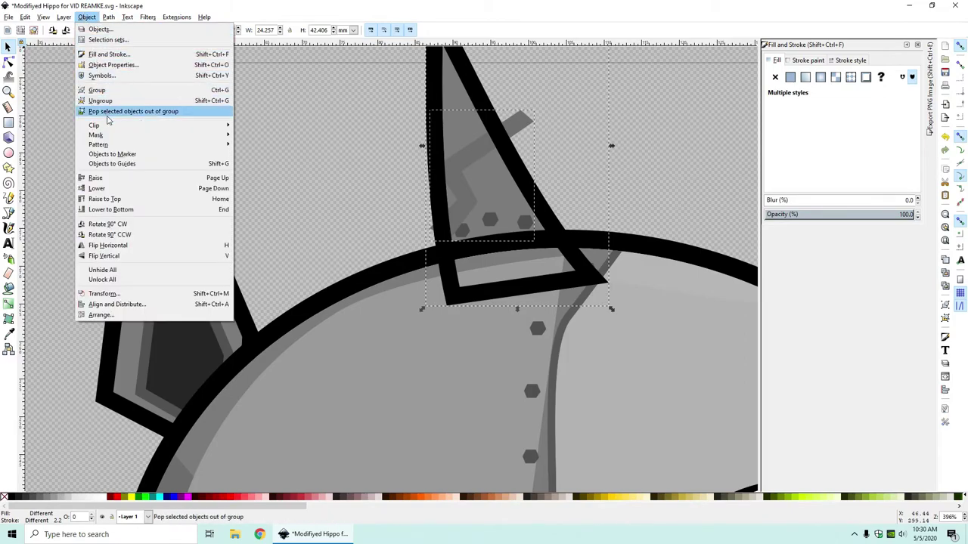
{"action": "mouse_move", "coordinate": [186, 126]}
{"action": "left_click", "coordinate": [264, 125]}
{"action": "left_click", "coordinate": [266, 124]}
Step: Bring a spike copy to the front, remove its fill so it serves as the outline, and lower the clipped crack beneath it
{"action": "left_click", "coordinate": [520, 170]}
{"action": "key", "text": "Home"}
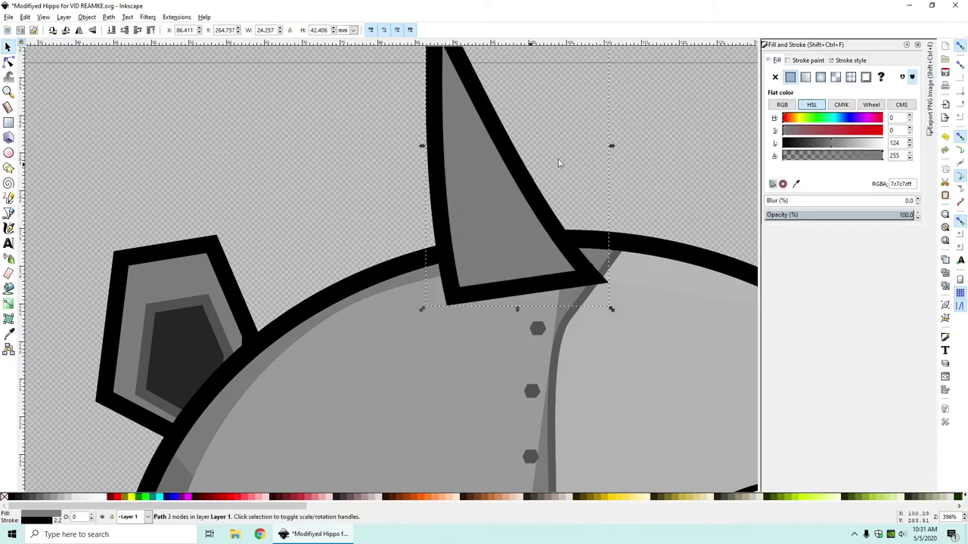
{"action": "left_click", "coordinate": [775, 78]}
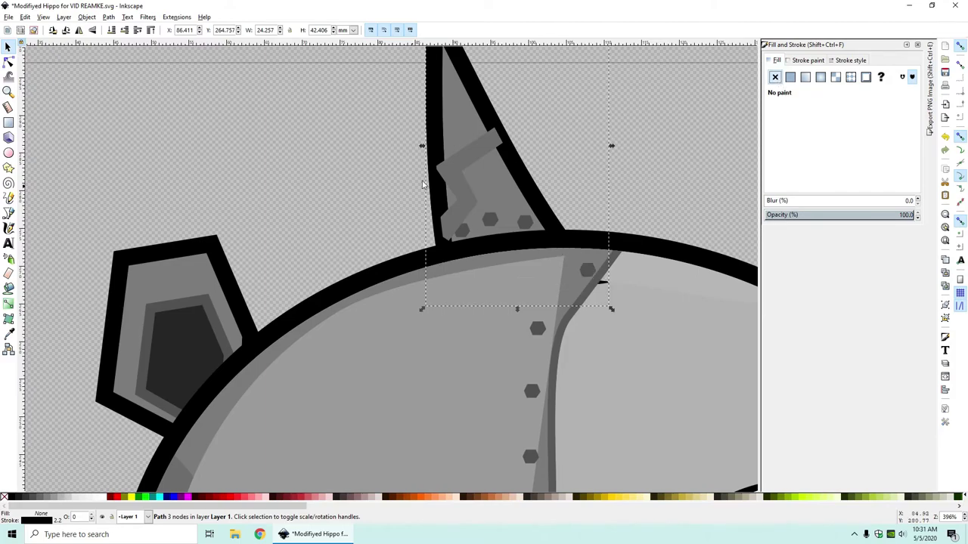
{"action": "left_click", "coordinate": [439, 172]}
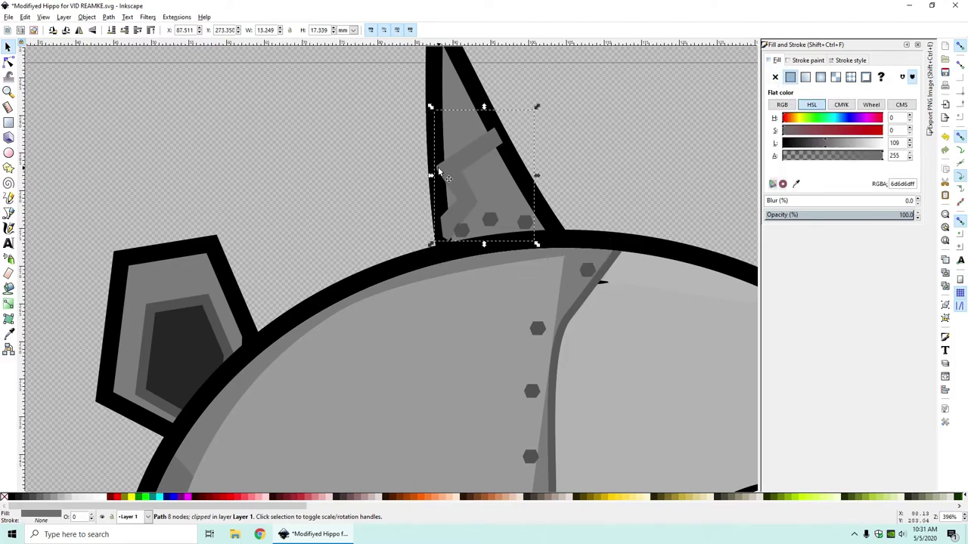
{"action": "key", "text": "Page_Down"}
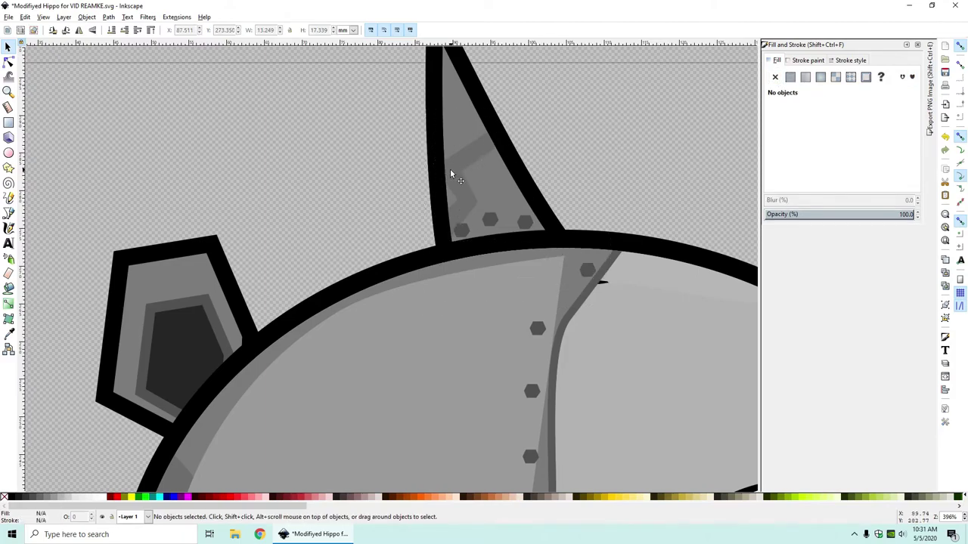
Step: Move the nodes of the crack's upper bend inward so its zigzag fits between the spike's sides
{"action": "double_click", "coordinate": [450, 174]}
{"action": "scroll", "coordinate": [456, 172], "scroll_direction": "up", "scroll_amount": 2}
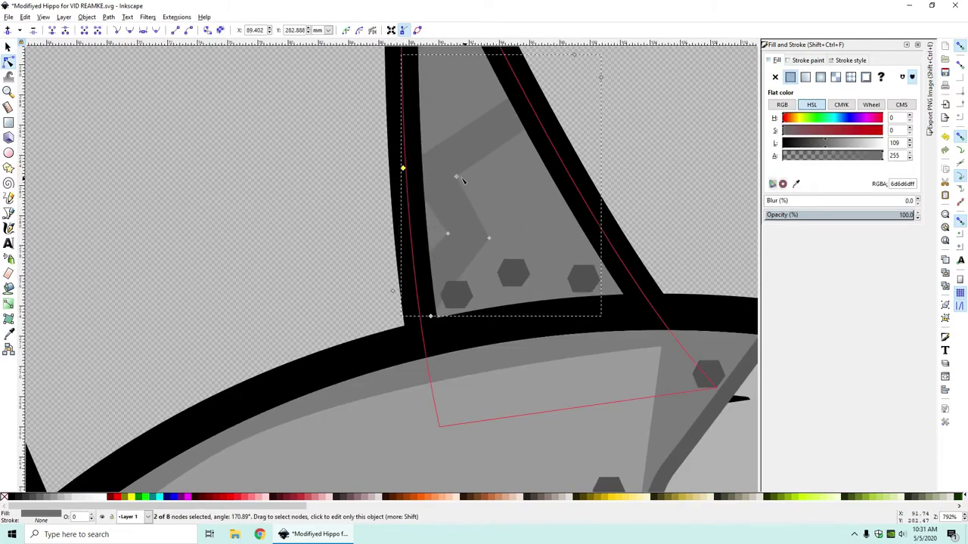
{"action": "mouse_move", "coordinate": [457, 176]}
{"action": "left_mouse_down"}
{"action": "mouse_move", "coordinate": [484, 166]}
{"action": "mouse_move", "coordinate": [465, 170]}
{"action": "left_mouse_up"}
{"action": "left_click", "coordinate": [492, 171]}
{"action": "left_click", "coordinate": [483, 166]}
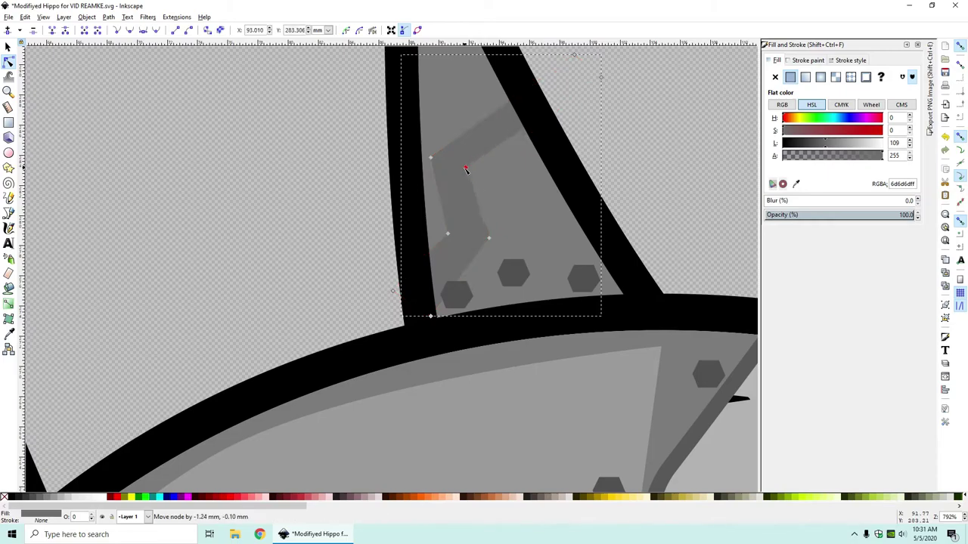
{"action": "left_click", "coordinate": [8, 50]}
{"action": "left_click", "coordinate": [250, 93]}
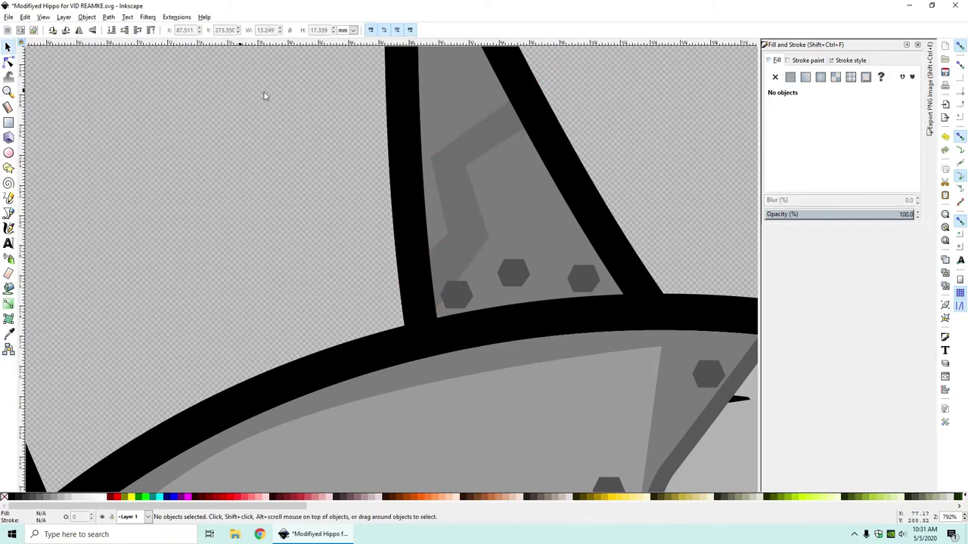
Step: Group the spike's filled body, its crack and its three base bolts
{"action": "scroll", "coordinate": [252, 96], "scroll_direction": "down", "scroll_amount": 5}
{"action": "scroll", "coordinate": [333, 113], "scroll_direction": "down", "scroll_amount": 2}
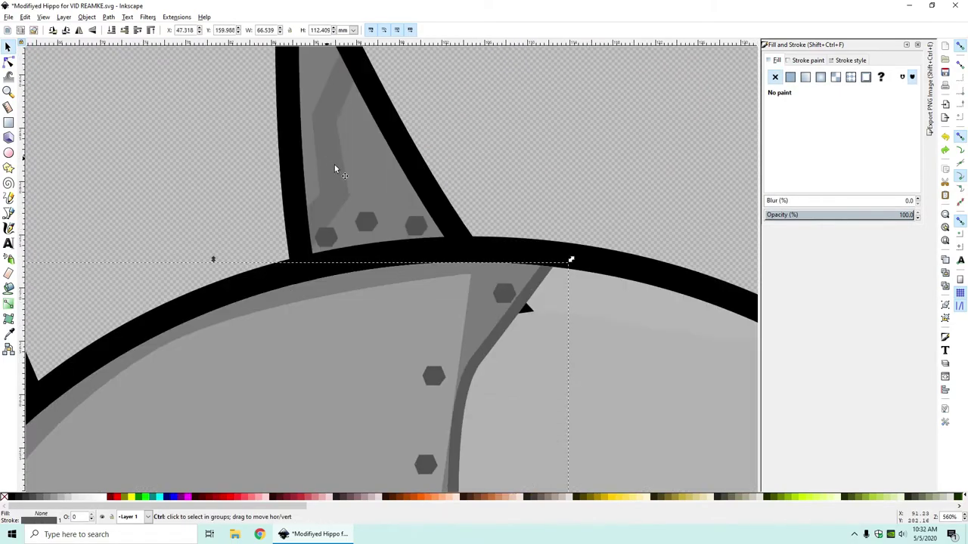
{"action": "scroll", "coordinate": [334, 164], "scroll_direction": "down", "scroll_amount": 1}
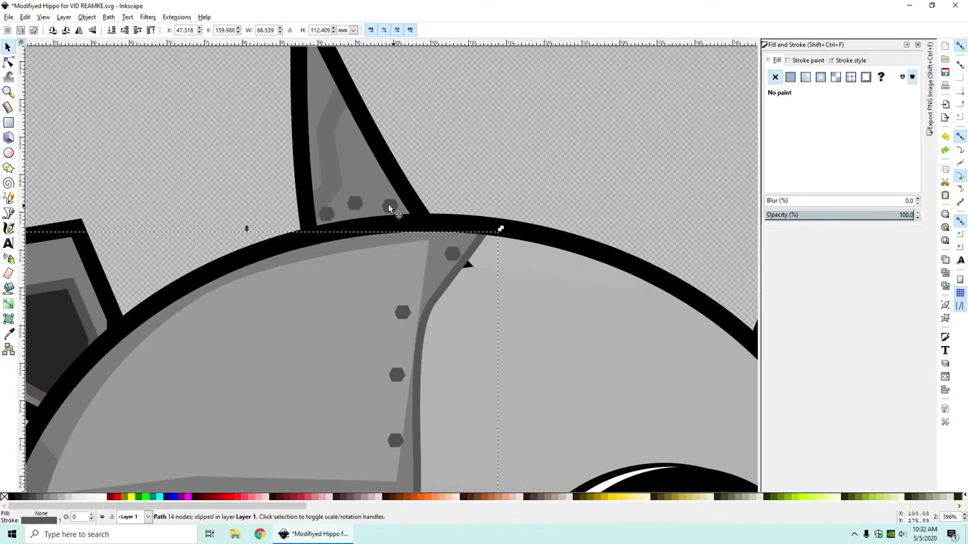
{"action": "left_click", "coordinate": [393, 206]}
{"action": "left_click", "coordinate": [356, 203], "text": "shift"}
{"action": "left_click", "coordinate": [320, 164], "text": "shift"}
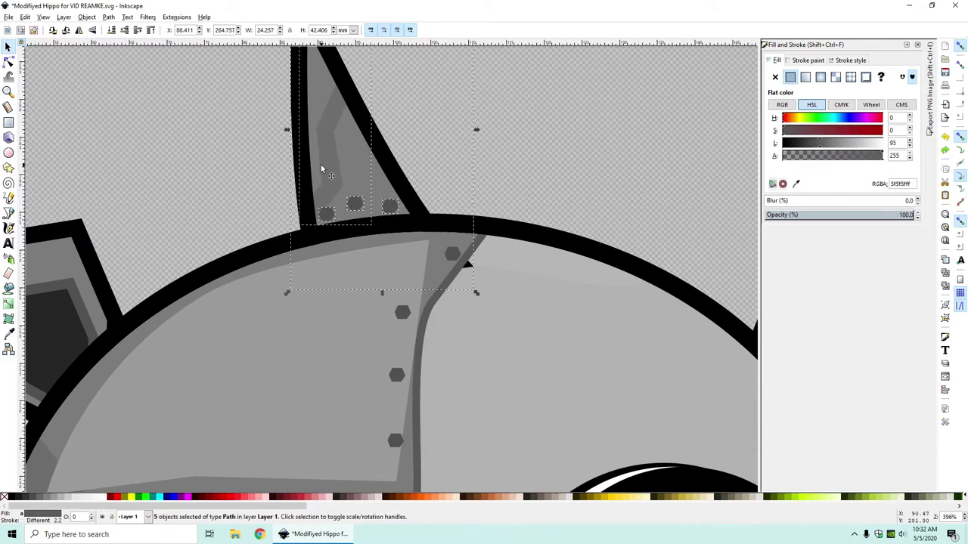
{"action": "right_click", "coordinate": [350, 149]}
{"action": "left_click", "coordinate": [373, 352]}
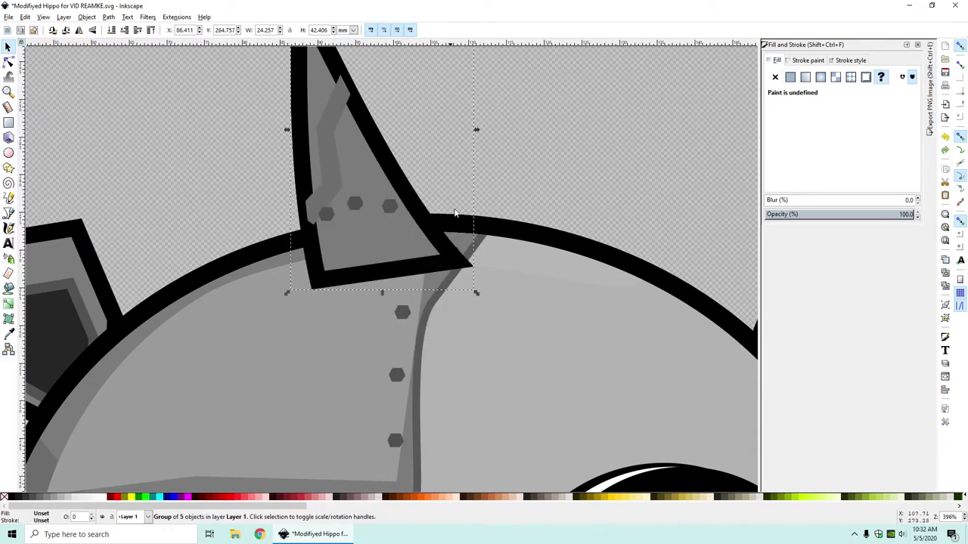
Step: Lower the grouped spike in the stacking order so it sits beneath its outline and the head's details
{"action": "key", "text": "Page_Down"}
{"action": "key", "text": "Page_Down"}
{"action": "key", "text": "Page_Down"}
{"action": "key", "text": "Page_Down"}
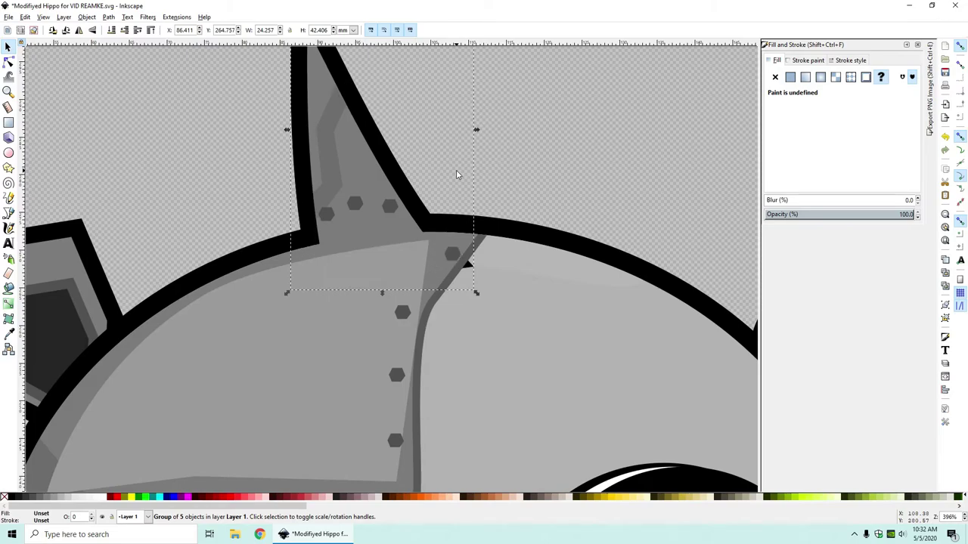
Step: Nudge the spike group and its outline about 2.1 mm left and 1.6 mm up, and lower both behind the head outline
{"action": "left_click", "coordinate": [384, 178], "text": "shift"}
{"action": "key", "text": "Left"}
{"action": "key", "text": "Left"}
{"action": "key", "text": "Left"}
{"action": "key", "text": "Left"}
{"action": "key", "text": "Up"}
{"action": "key", "text": "Up"}
{"action": "key", "text": "Up"}
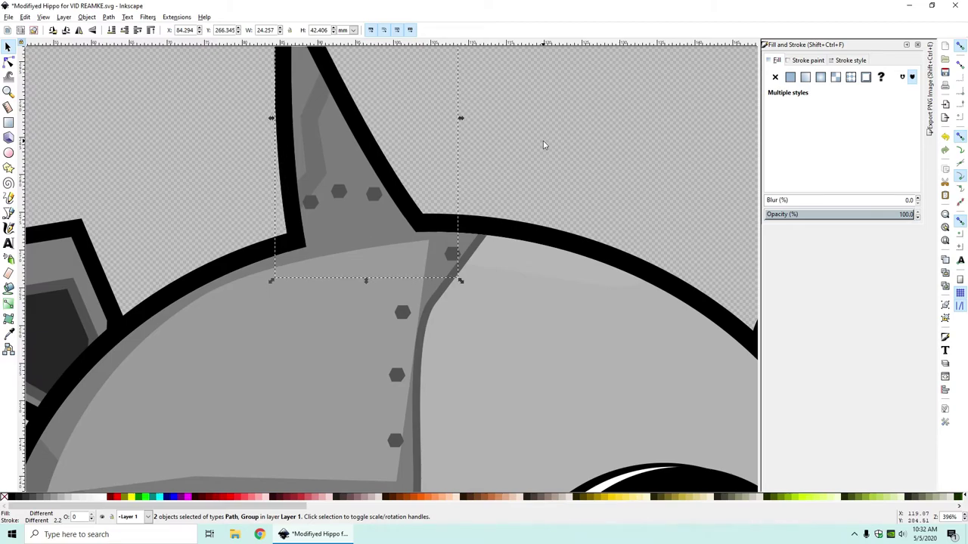
{"action": "key", "text": "Page_Down"}
{"action": "scroll", "coordinate": [542, 141], "scroll_direction": "down", "scroll_amount": 1, "text": "ctrl"}
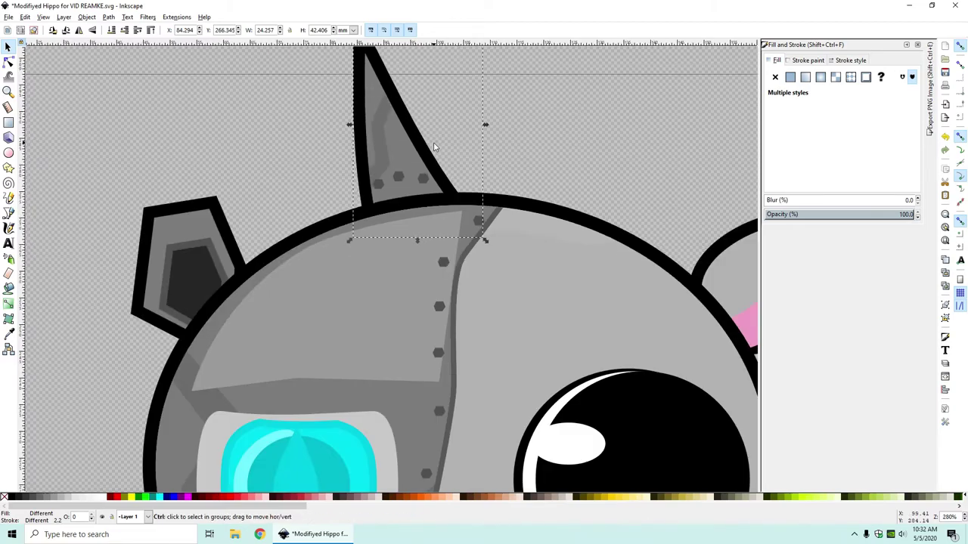
Step: Group the spike with its outline and shift it about 1.5 mm toward the robot ear and slightly upward
{"action": "right_click", "coordinate": [391, 142]}
{"action": "left_click", "coordinate": [446, 340]}
{"action": "key", "text": "Escape"}
{"action": "left_click", "coordinate": [406, 130]}
{"action": "left_click", "coordinate": [402, 113]}
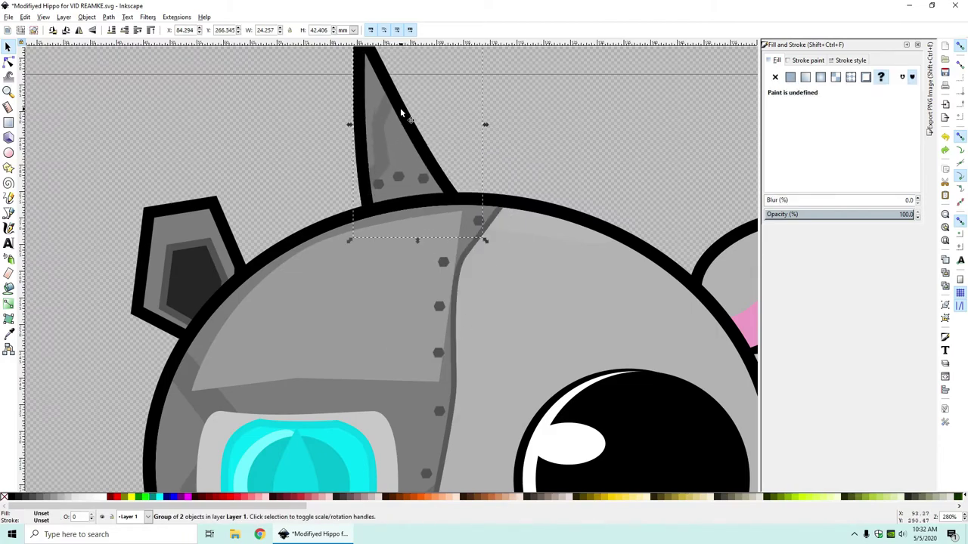
{"action": "left_click_drag", "start_coordinate": [394, 112], "coordinate": [371, 103]}
{"action": "scroll", "coordinate": [373, 92], "scroll_direction": "up", "scroll_amount": 4}
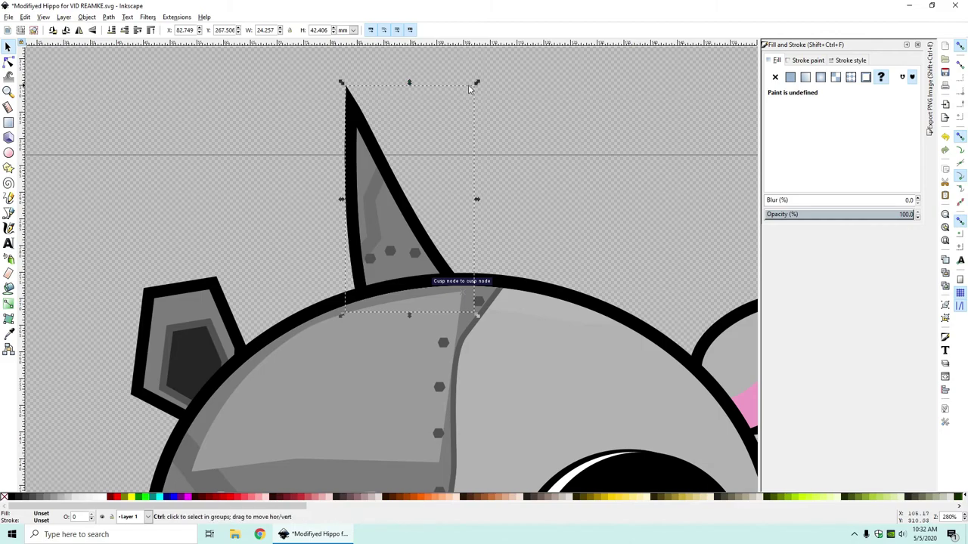
Step: Scale the spike down to about 22 by 38 mm and place duplicates behind the head in a row toward the robot ear
{"action": "left_click_drag", "start_coordinate": [476, 82], "coordinate": [464, 103]}
{"action": "left_click_drag", "start_coordinate": [383, 226], "coordinate": [306, 287]}
{"action": "key", "text": "ctrl+d"}
{"action": "key", "text": "Page_Down"}
{"action": "key", "text": "Page_Up"}
{"action": "key", "text": "Page_Down"}
Step: Adjust the position of the front spike beside the seam on top of the head
{"action": "left_click", "coordinate": [220, 148]}
{"action": "left_click", "coordinate": [519, 173]}
{"action": "left_click_drag", "start_coordinate": [416, 209], "coordinate": [410, 201]}
{"action": "left_click", "coordinate": [524, 213]}
{"action": "scroll", "coordinate": [533, 220], "scroll_direction": "down", "scroll_amount": 4}
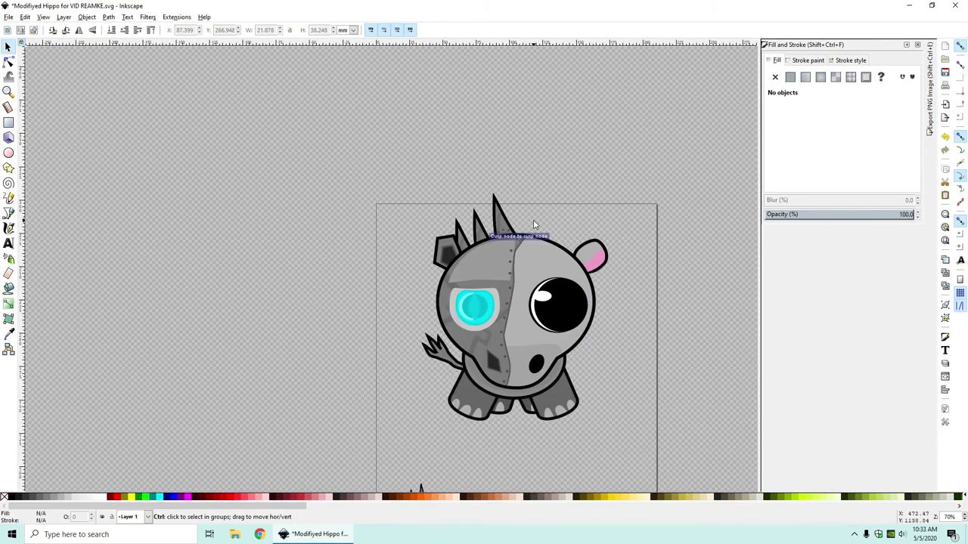
Step: Shift the front spike's three bolts down about 1.2 mm toward its base and save the drawing
{"action": "scroll", "coordinate": [597, 192], "scroll_direction": "right", "scroll_amount": 5}
{"action": "scroll", "coordinate": [528, 236], "scroll_direction": "down", "scroll_amount": 1}
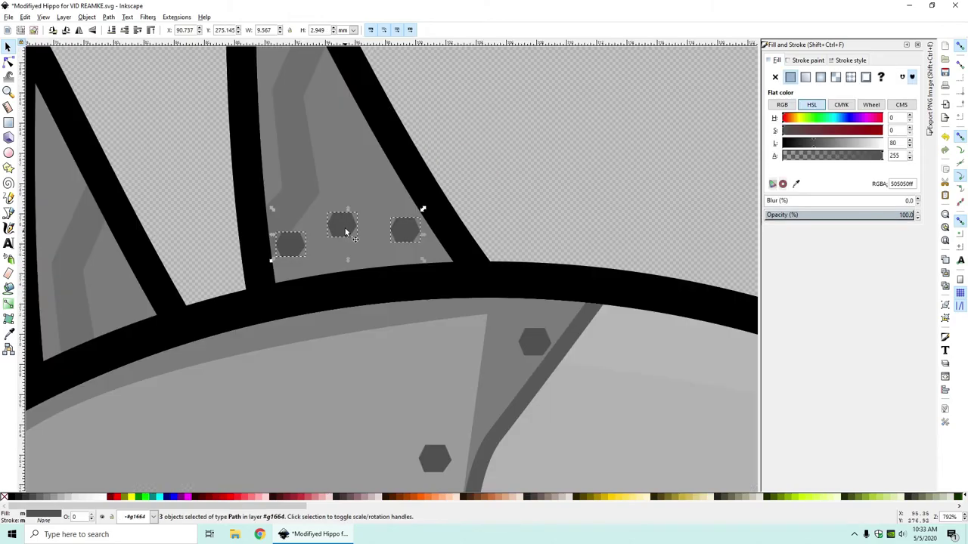
{"action": "left_click_drag", "start_coordinate": [346, 228], "coordinate": [352, 248]}
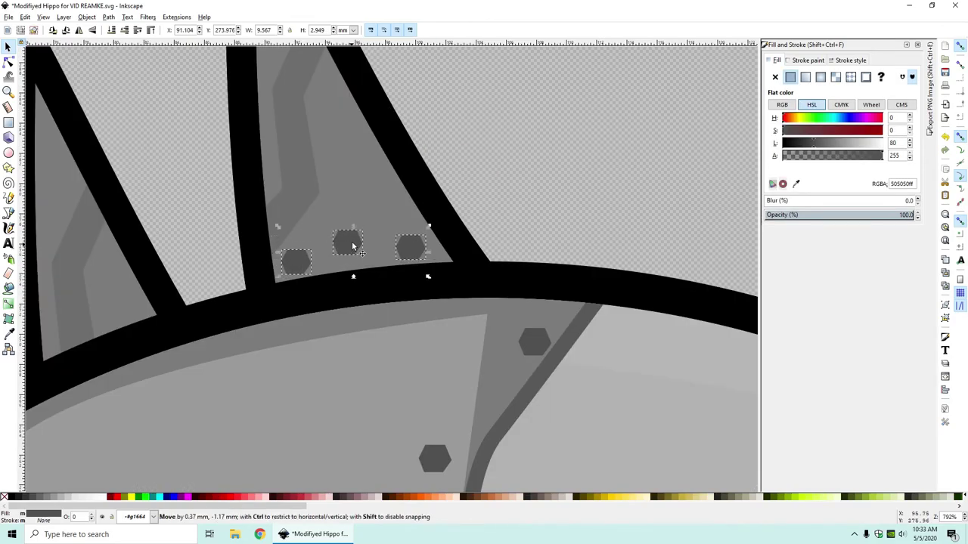
{"action": "key", "text": "Escape"}
{"action": "left_click", "coordinate": [417, 245]}
{"action": "left_click", "coordinate": [339, 242]}
{"action": "left_click_drag", "start_coordinate": [299, 263], "coordinate": [296, 263]}
{"action": "left_click", "coordinate": [638, 156]}
{"action": "scroll", "coordinate": [639, 156], "scroll_direction": "down", "scroll_amount": 7}
{"action": "scroll", "coordinate": [638, 156], "scroll_direction": "right", "scroll_amount": 3}
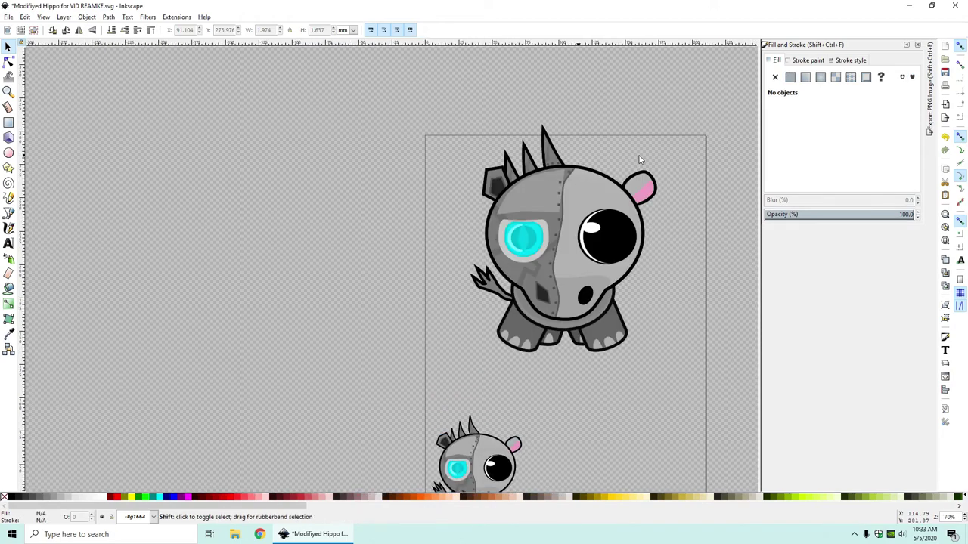
{"action": "scroll", "coordinate": [582, 190], "scroll_direction": "right", "scroll_amount": 3}
{"action": "scroll", "coordinate": [476, 214], "scroll_direction": "down", "scroll_amount": 1}
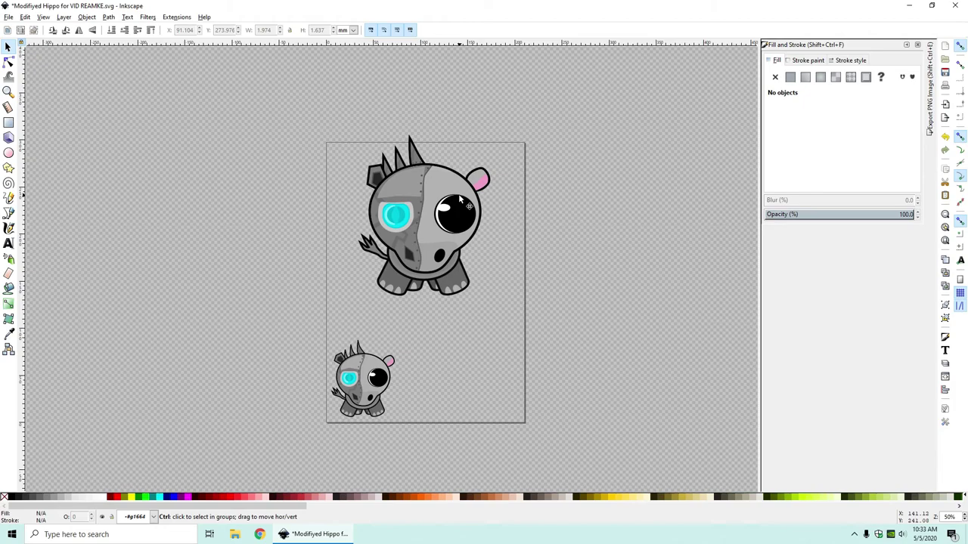
{"action": "scroll", "coordinate": [443, 195], "scroll_direction": "up", "scroll_amount": 1}
{"action": "key", "text": "ctrl+s"}
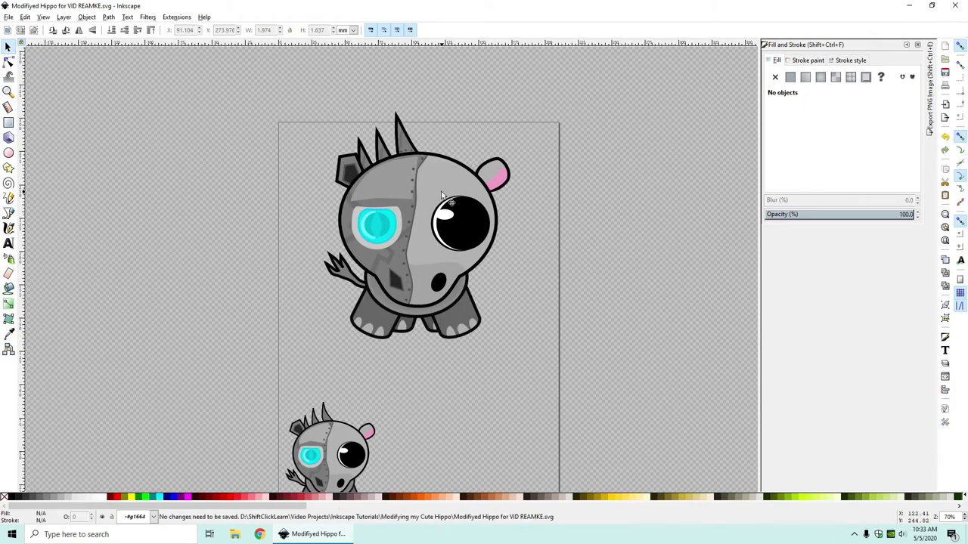
Step: Sink the spike nearest the robot ear slightly deeper behind the head and save the drawing
{"action": "scroll", "coordinate": [487, 183], "scroll_direction": "up", "scroll_amount": 2}
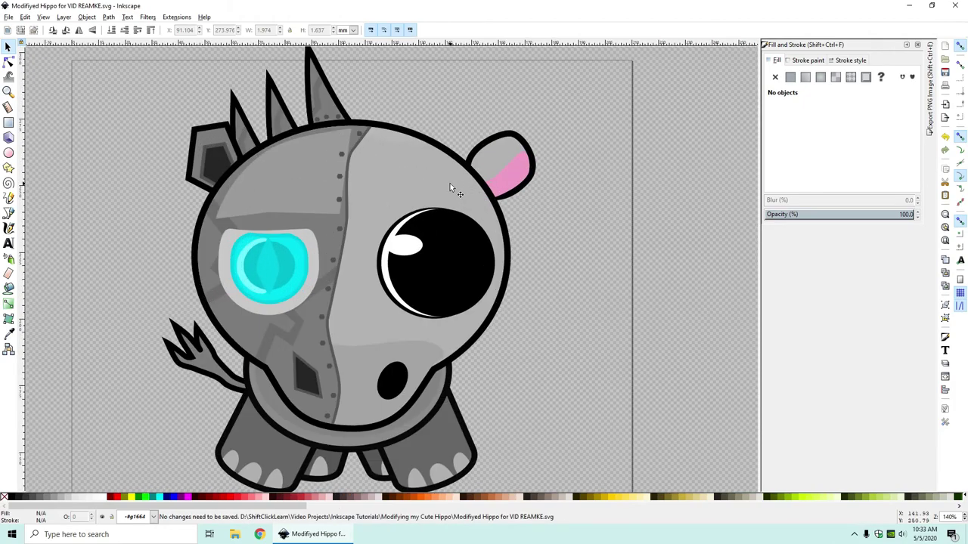
{"action": "scroll", "coordinate": [450, 183], "scroll_direction": "down", "scroll_amount": 2}
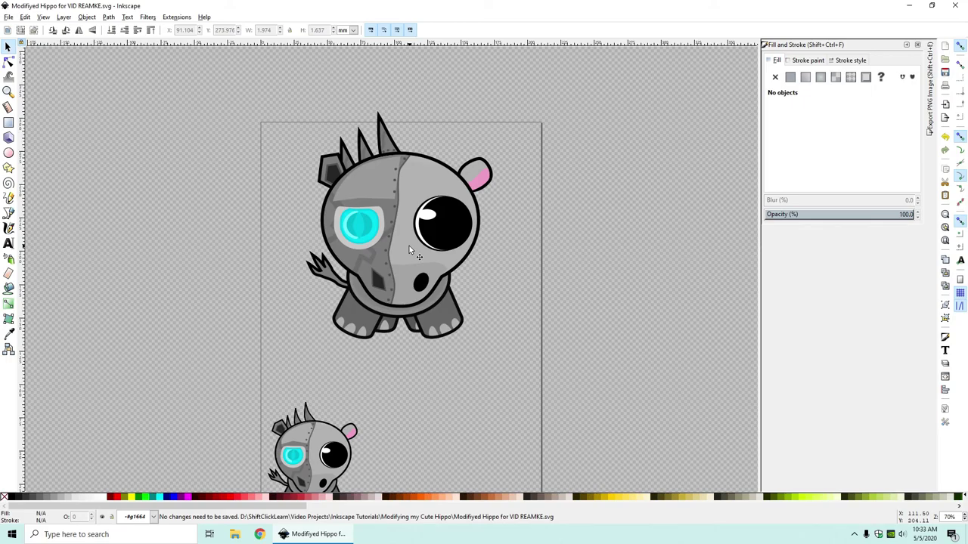
{"action": "scroll", "coordinate": [402, 245], "scroll_direction": "up", "scroll_amount": 1}
{"action": "scroll", "coordinate": [402, 246], "scroll_direction": "down", "scroll_amount": 4}
{"action": "scroll", "coordinate": [373, 173], "scroll_direction": "up", "scroll_amount": 3}
{"action": "scroll", "coordinate": [360, 145], "scroll_direction": "up", "scroll_amount": 2}
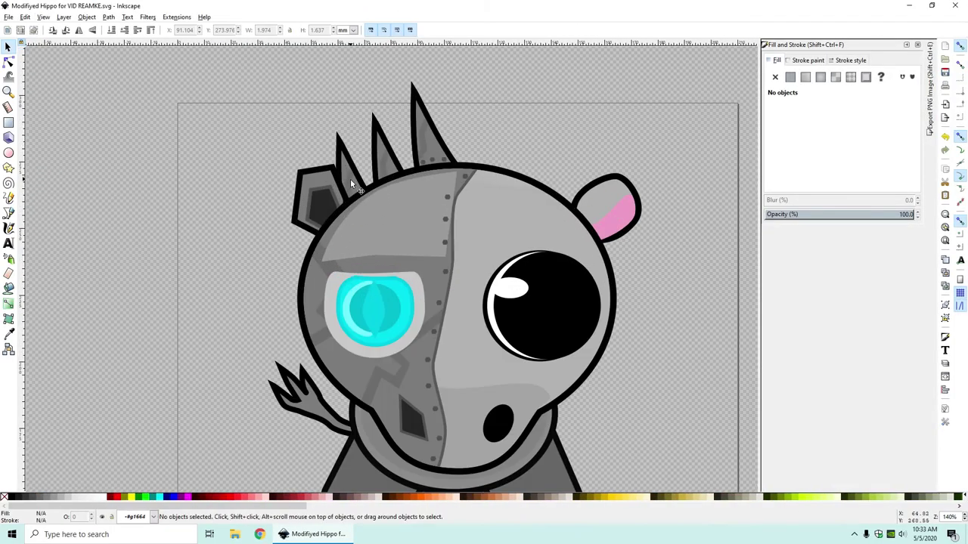
{"action": "left_click", "coordinate": [350, 179]}
{"action": "left_click_drag", "start_coordinate": [363, 201], "coordinate": [365, 200]}
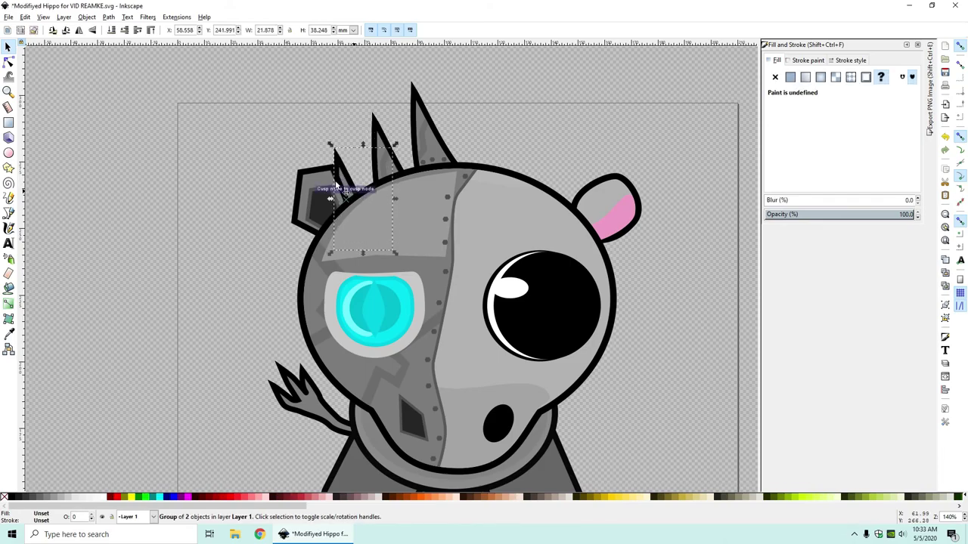
{"action": "left_click", "coordinate": [274, 147]}
{"action": "key", "text": "ctrl+s"}
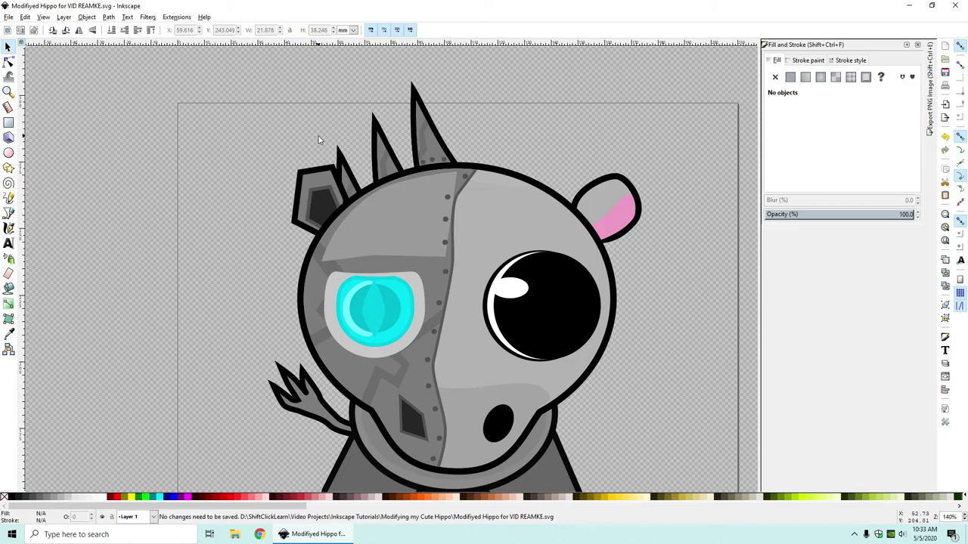
Step: Compare the finished half-robot hippo with the small reference hippo on the page
{"action": "scroll", "coordinate": [476, 193], "scroll_direction": "down", "scroll_amount": 3}
{"action": "scroll", "coordinate": [594, 176], "scroll_direction": "up", "scroll_amount": 4}
{"action": "scroll", "coordinate": [493, 263], "scroll_direction": "down", "scroll_amount": 4}
{"action": "scroll", "coordinate": [492, 264], "scroll_direction": "down", "scroll_amount": 3}
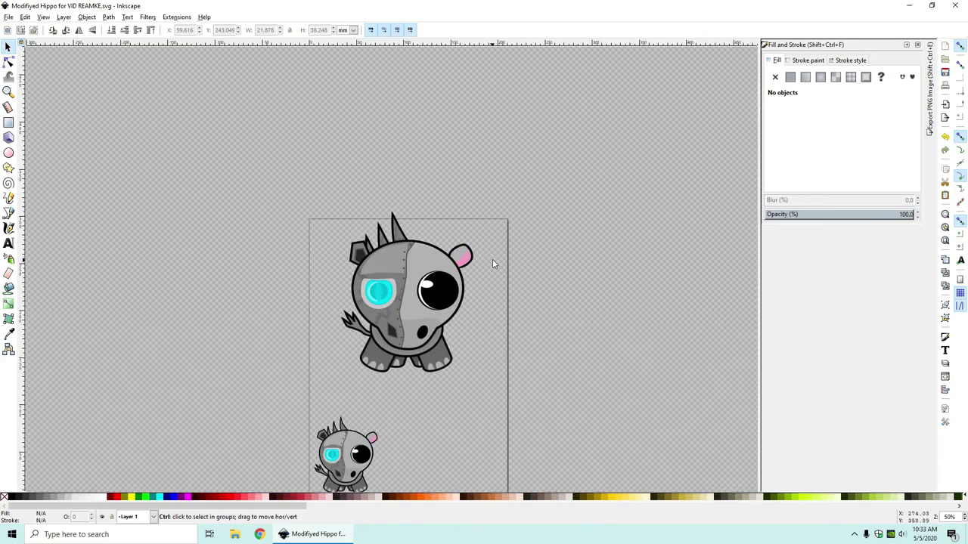
{"action": "scroll", "coordinate": [489, 287], "scroll_direction": "up", "scroll_amount": 4}
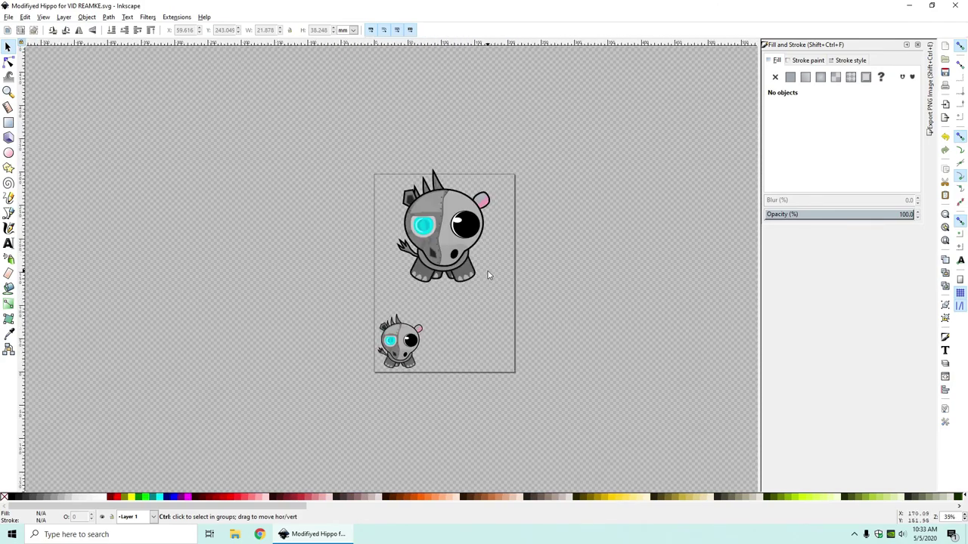
{"action": "scroll", "coordinate": [491, 274], "scroll_direction": "down", "scroll_amount": 4}
{"action": "scroll", "coordinate": [473, 168], "scroll_direction": "up", "scroll_amount": 4}
{"action": "scroll", "coordinate": [472, 168], "scroll_direction": "down", "scroll_amount": 5}
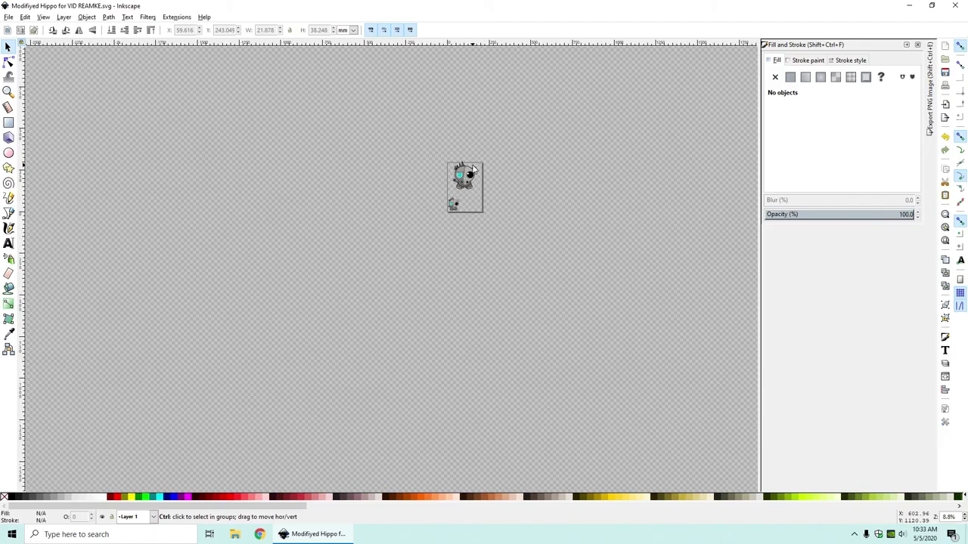